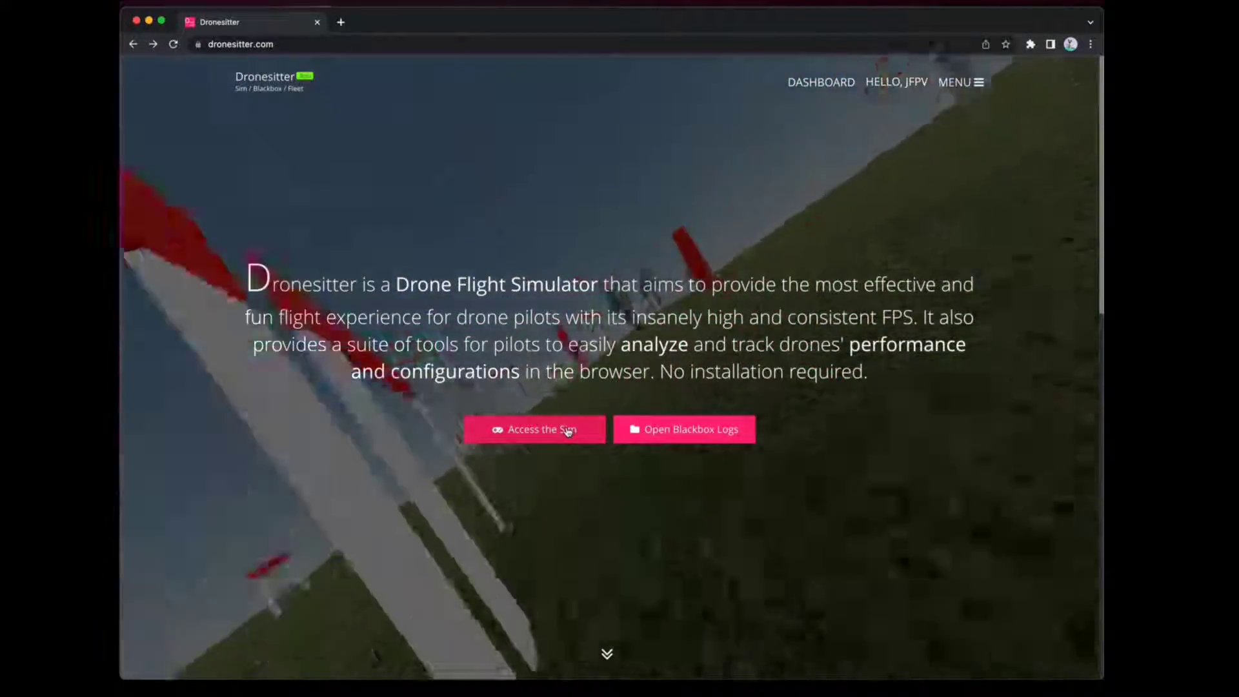
Open the flight simulator, clone the "Levi GQ 2022" track and open the cloned copy in the track editor
click(578, 432)
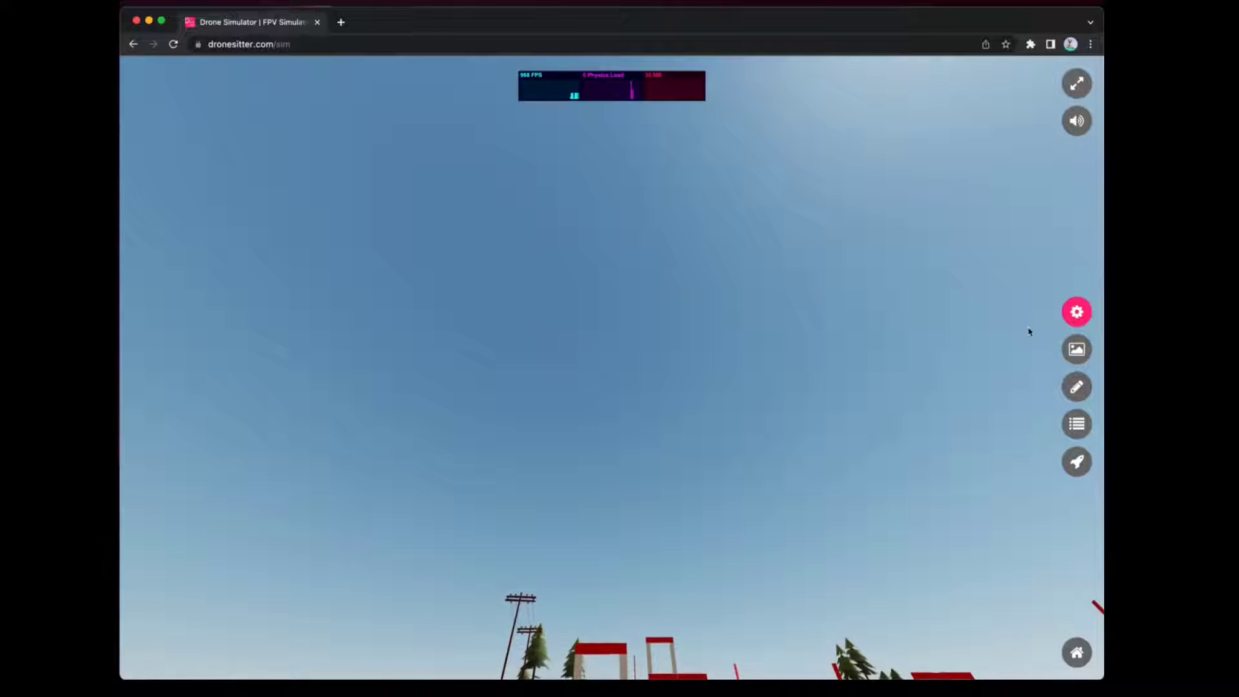
click(1075, 349)
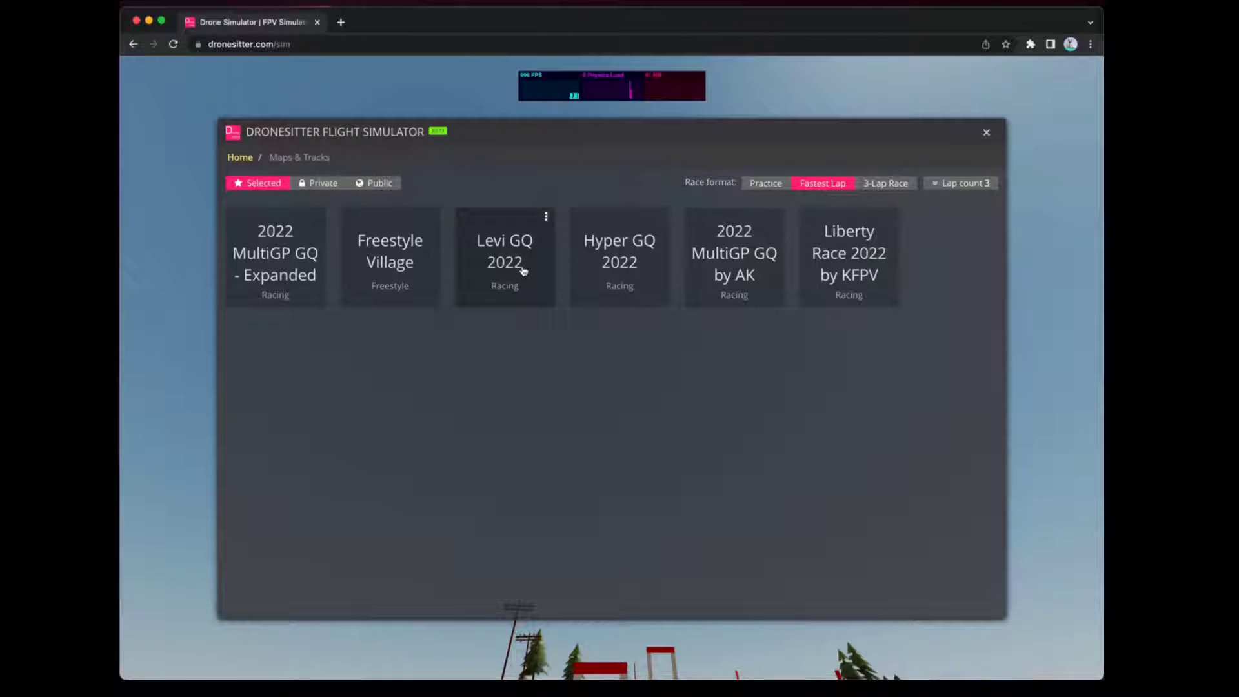
click(546, 217)
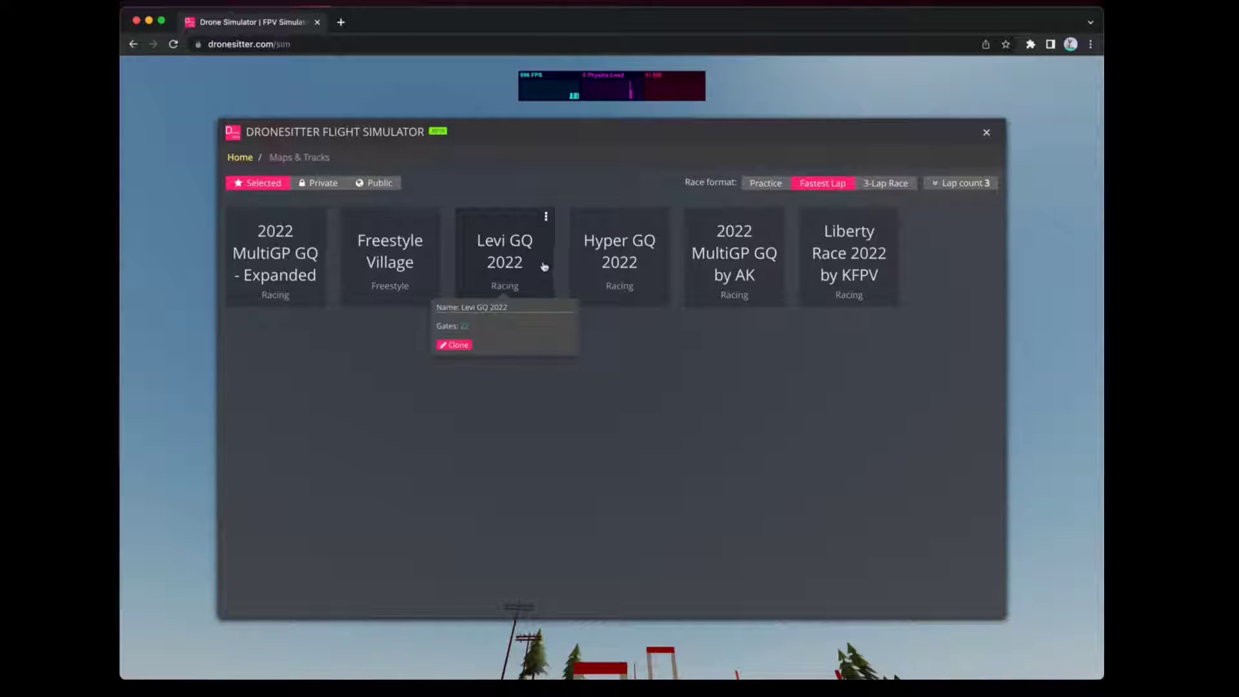
click(458, 345)
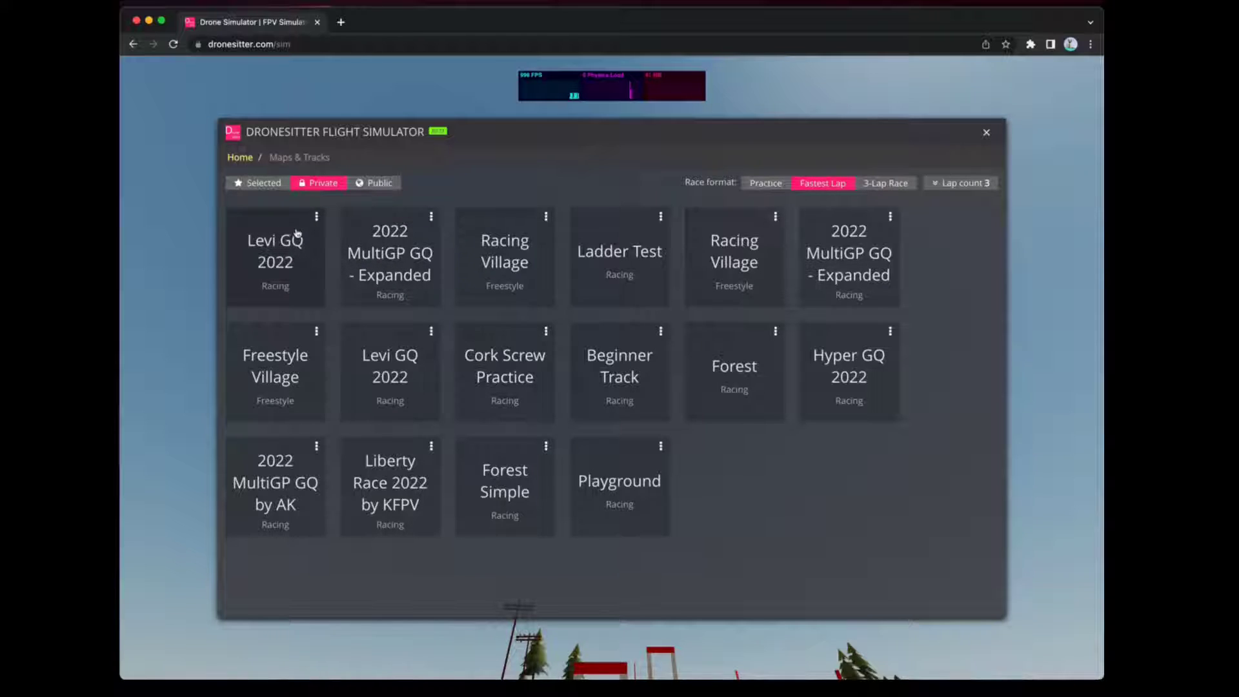
click(263, 255)
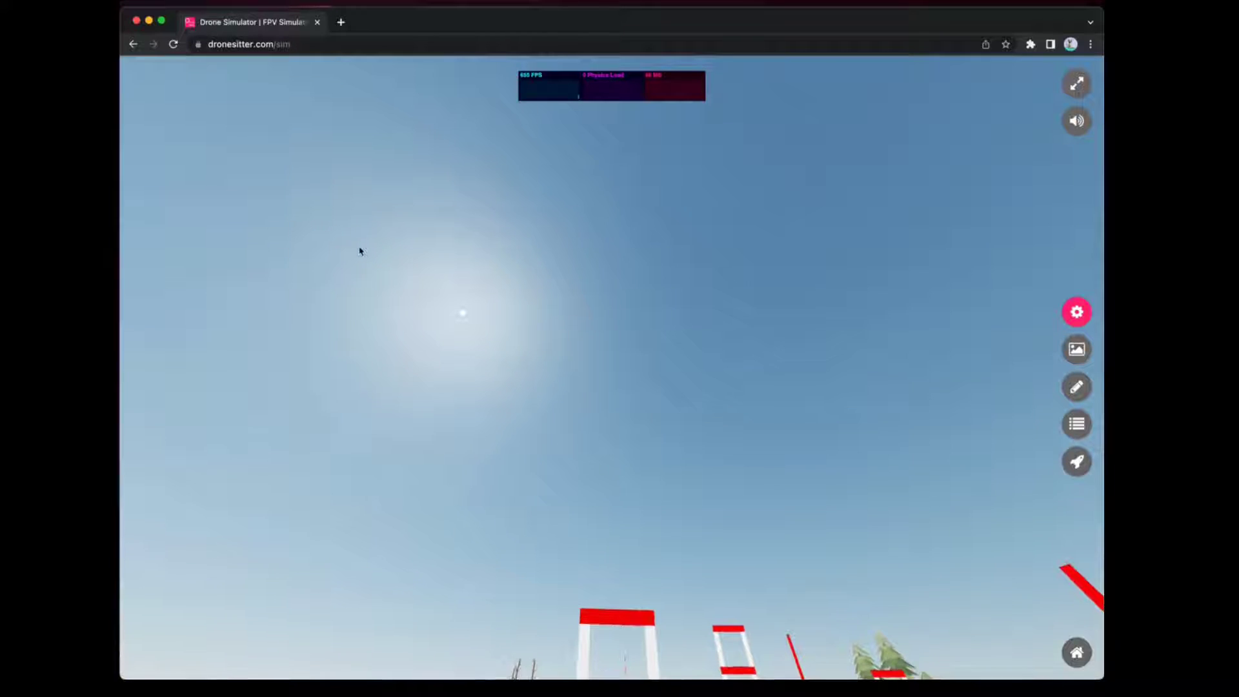
click(1076, 390)
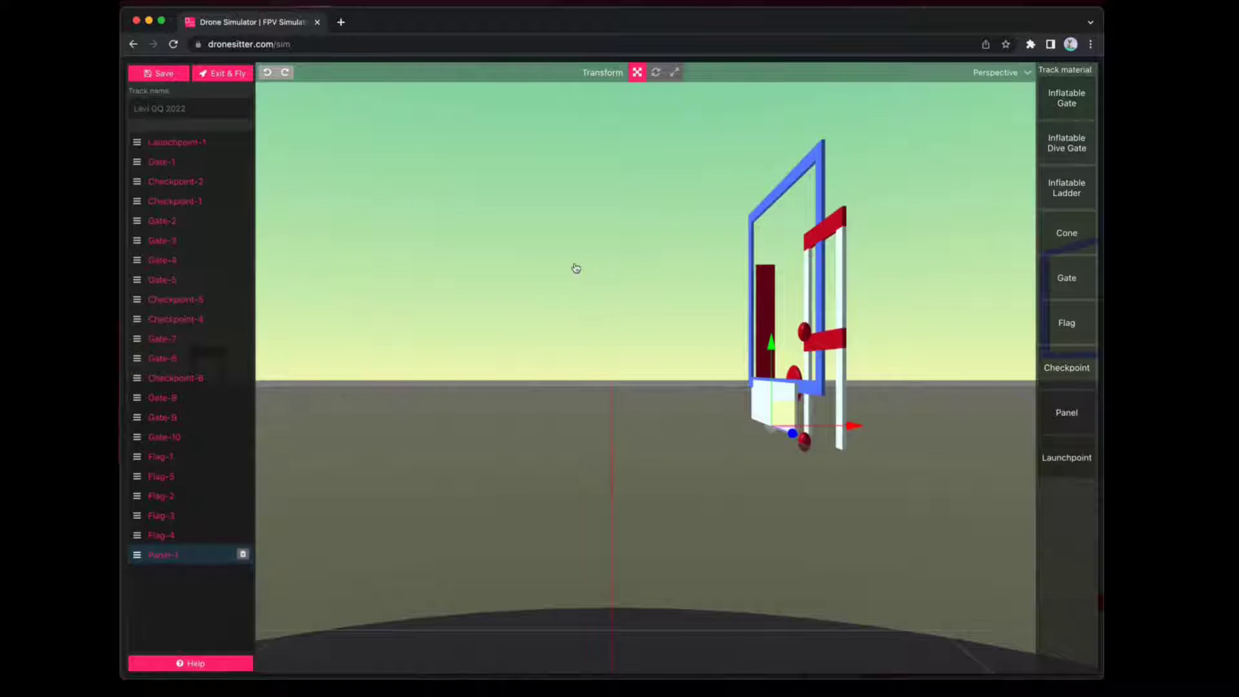
Rename the cloned track to "My Demo Track" and save it
triple_click(219, 100)
text(My Test Track)
double_click(156, 108)
text(Demo Track)
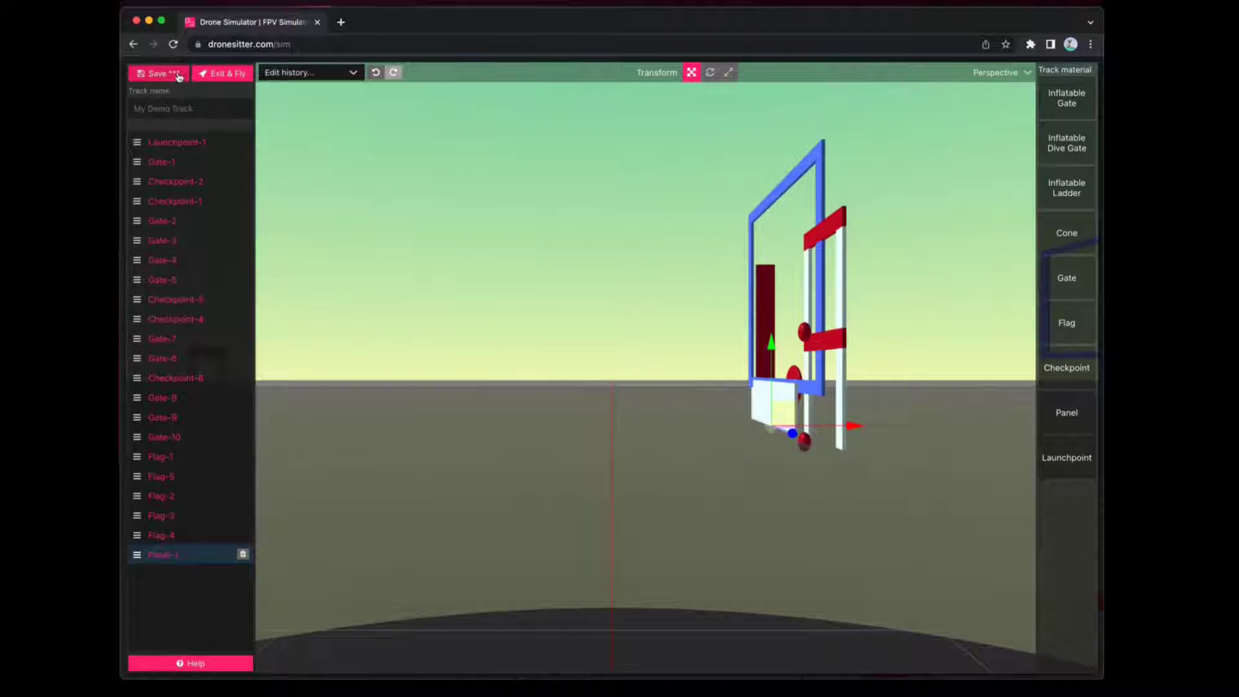
click(169, 75)
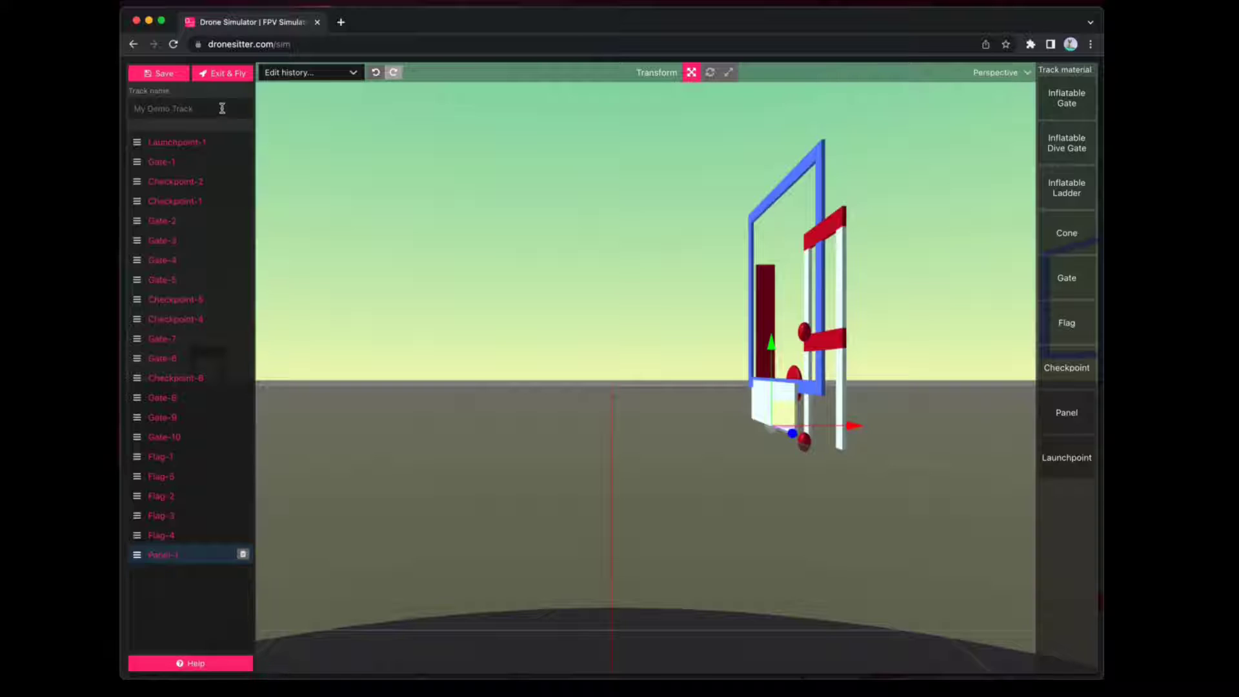
Remove every gate, checkpoint, flag and panel from the track, keeping only Launchpoint-1
click(228, 161)
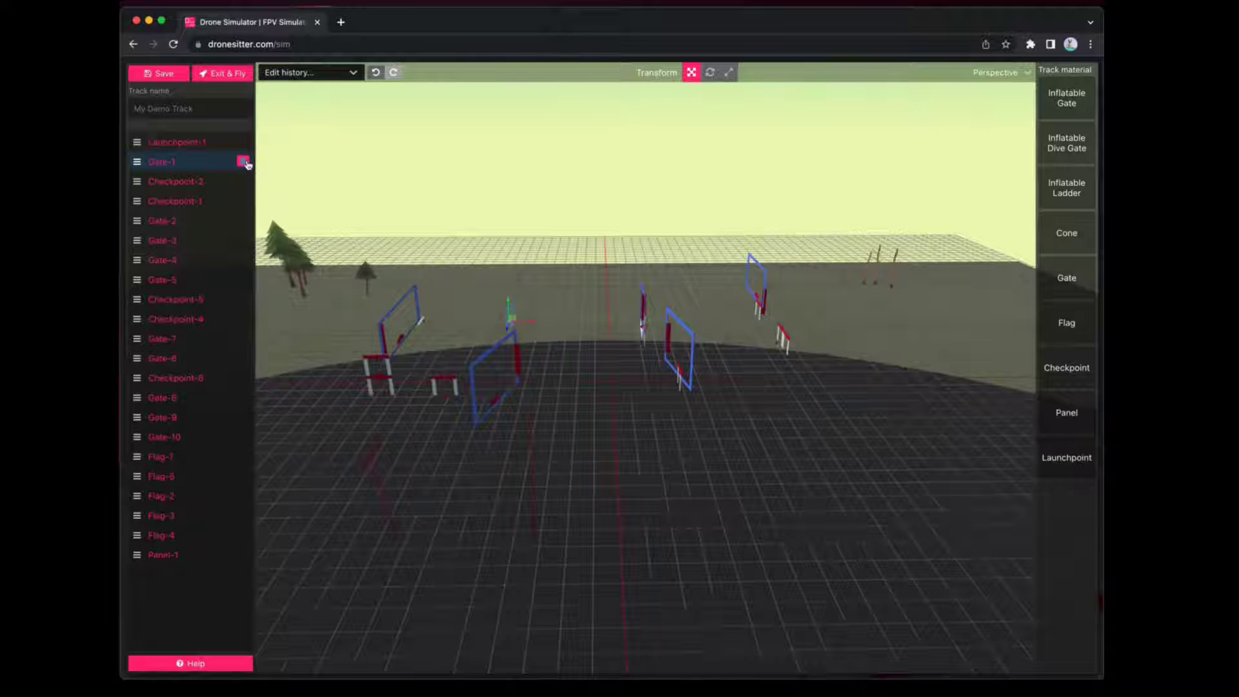
click(243, 161)
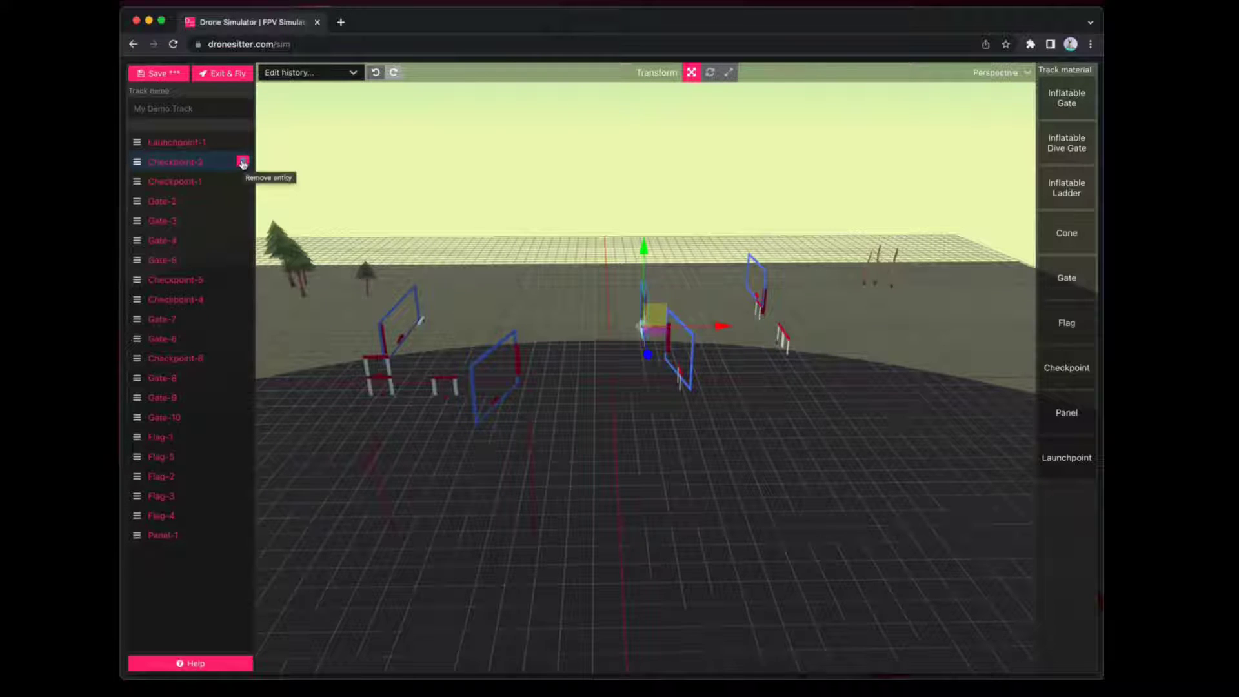
click(243, 163)
click(243, 163)
click(243, 163)
click(243, 163)
click(243, 162)
click(242, 162)
click(242, 162)
click(243, 163)
click(243, 163)
click(242, 163)
click(243, 163)
click(242, 163)
click(243, 162)
click(242, 162)
click(242, 163)
click(242, 163)
click(243, 162)
click(243, 163)
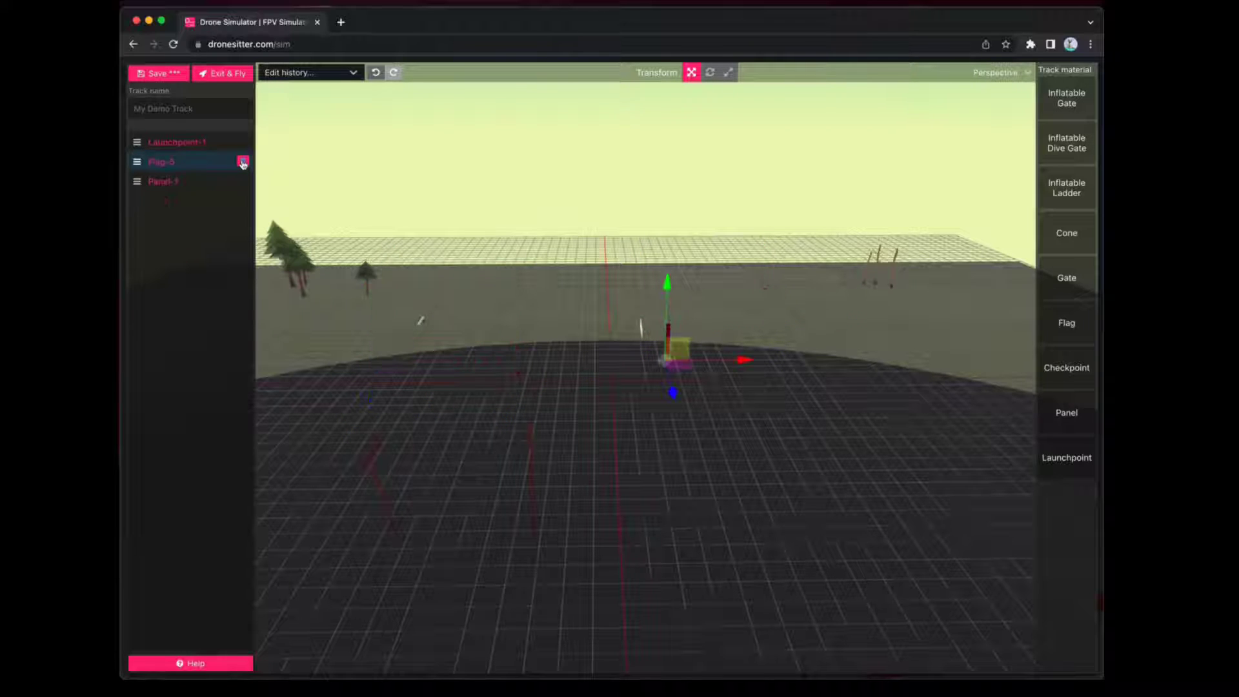
click(243, 162)
click(243, 163)
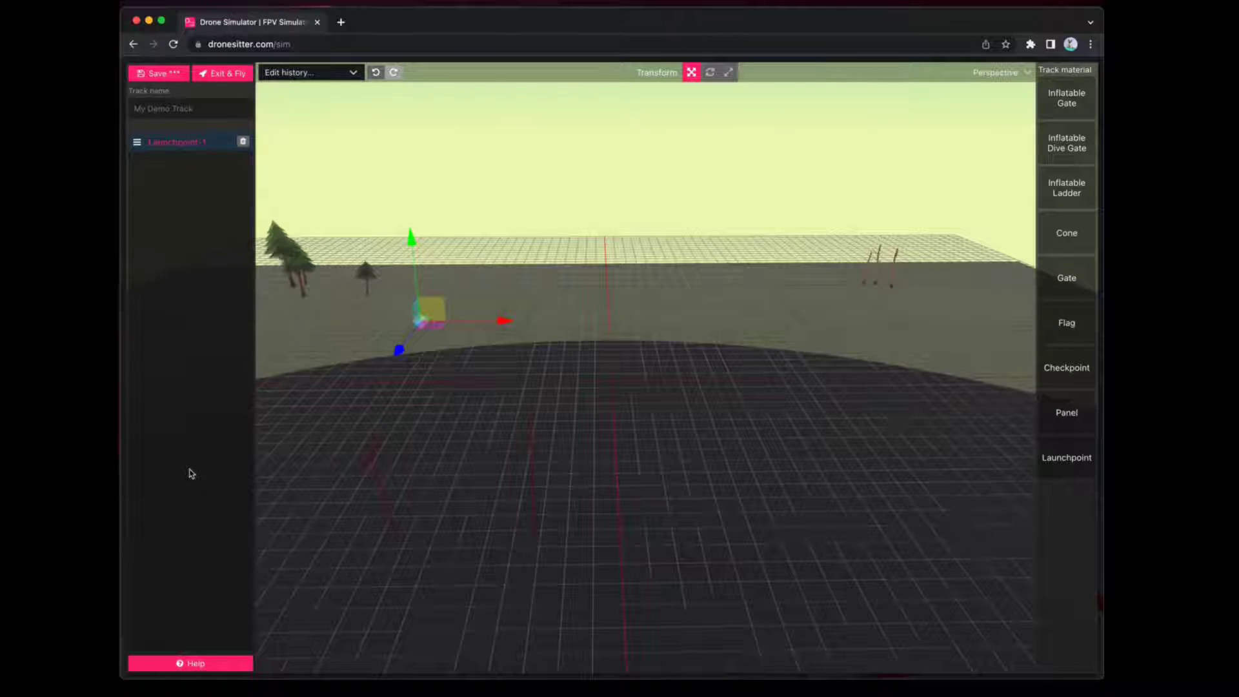
Review the editor's list of keyboard shortcuts and close it
click(183, 665)
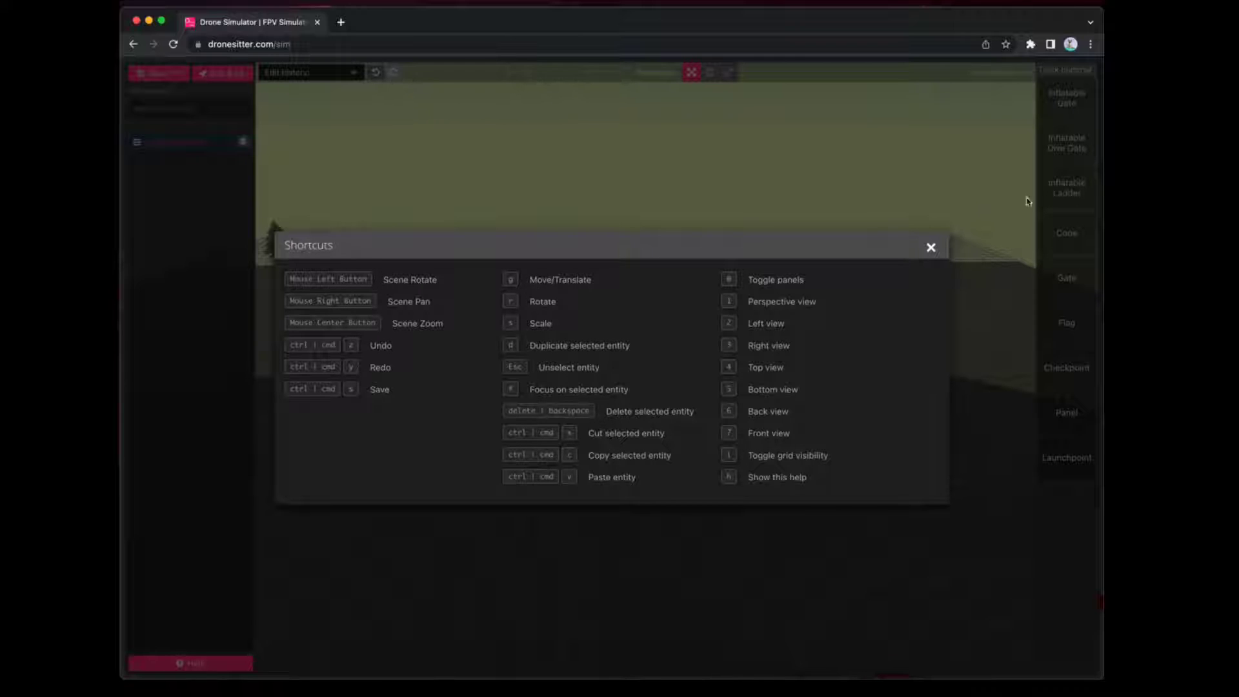
click(930, 248)
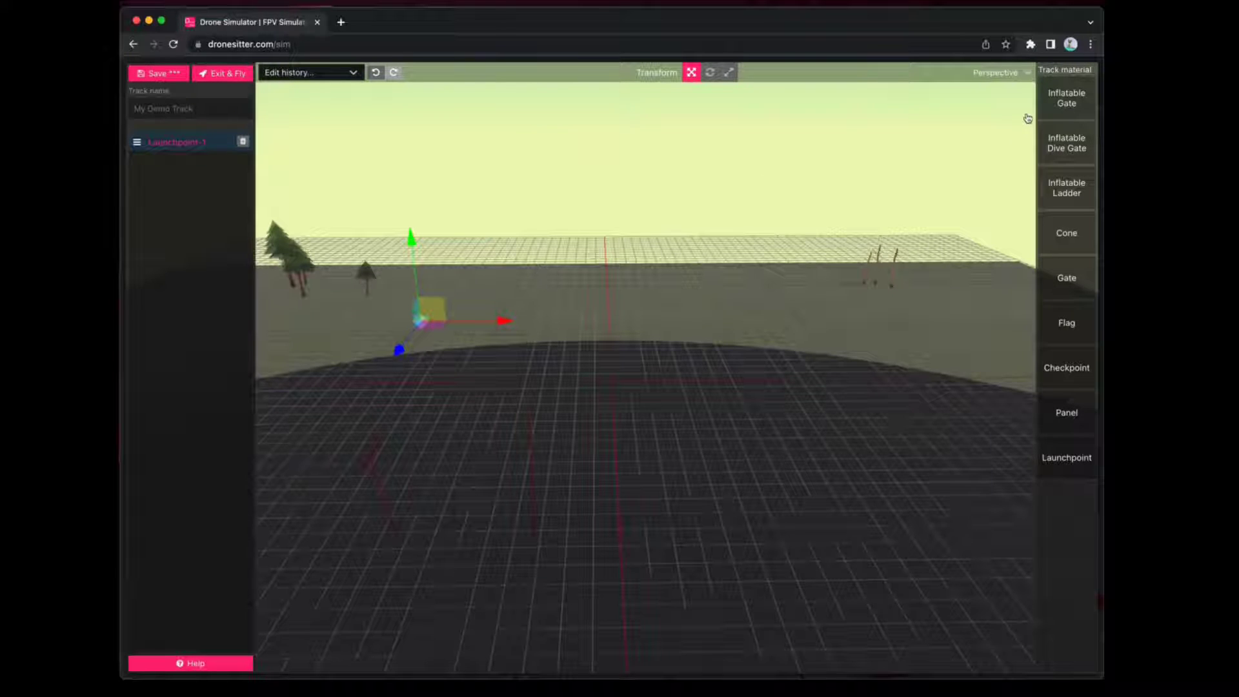
Add an inflatable gate and move it from the field's centre farther back and slightly sideways
click(1067, 99)
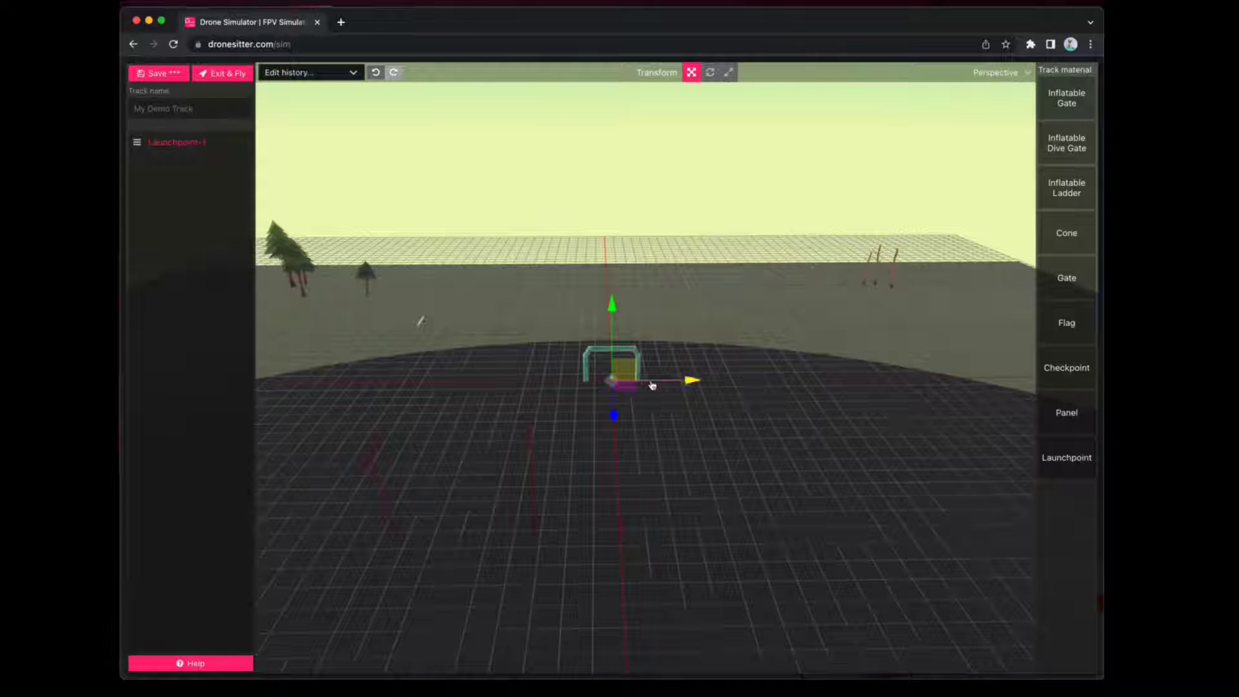
drag(613, 415, 613, 389)
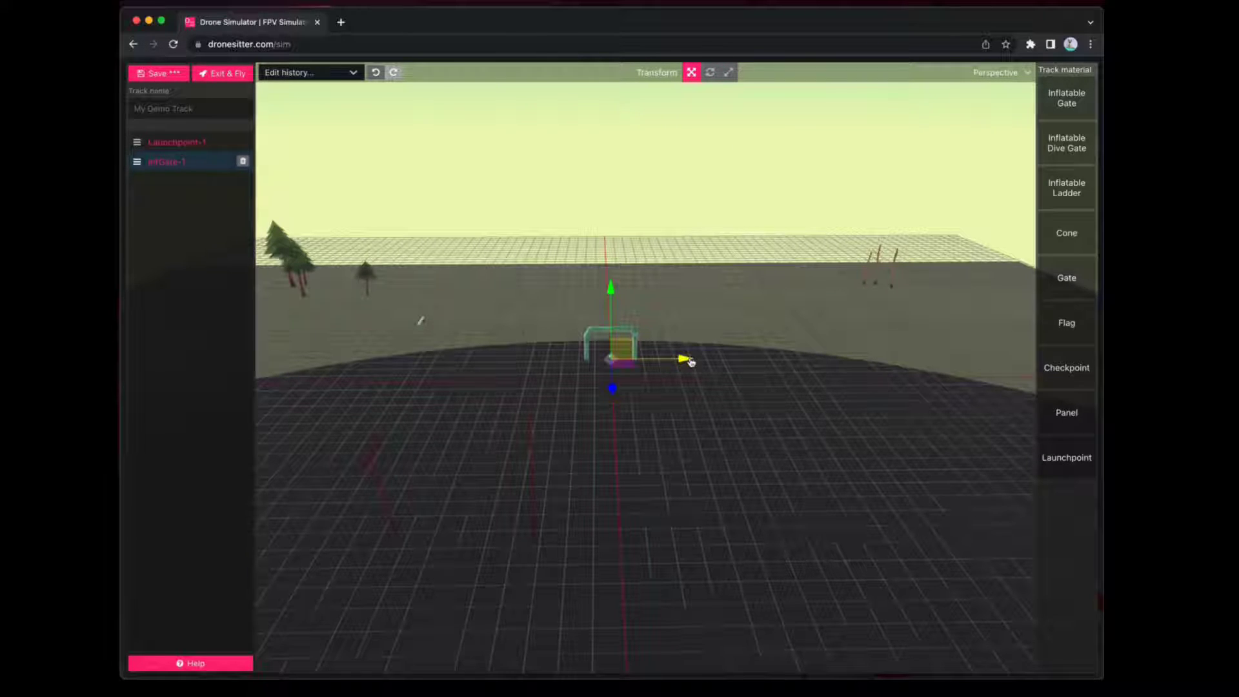
drag(686, 359, 677, 359)
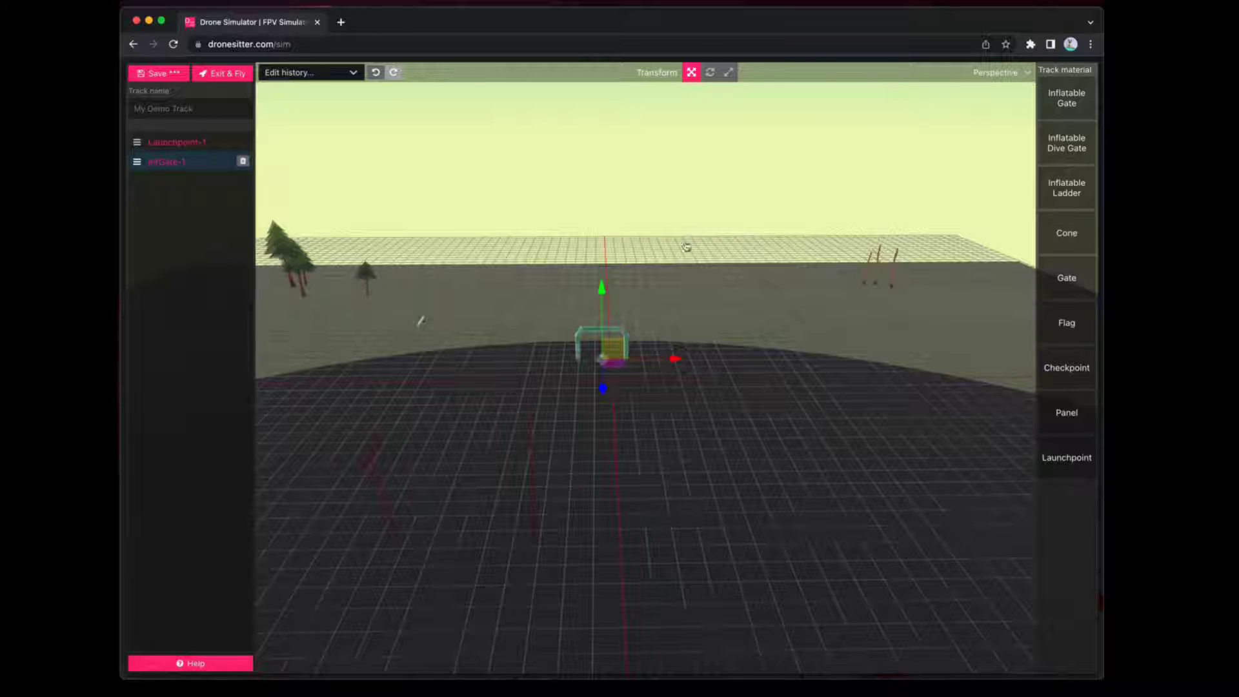
drag(677, 359, 708, 373)
drag(639, 300, 642, 256)
Rotate the inflatable gate slightly about its vertical axis and scale it up a little
click(710, 72)
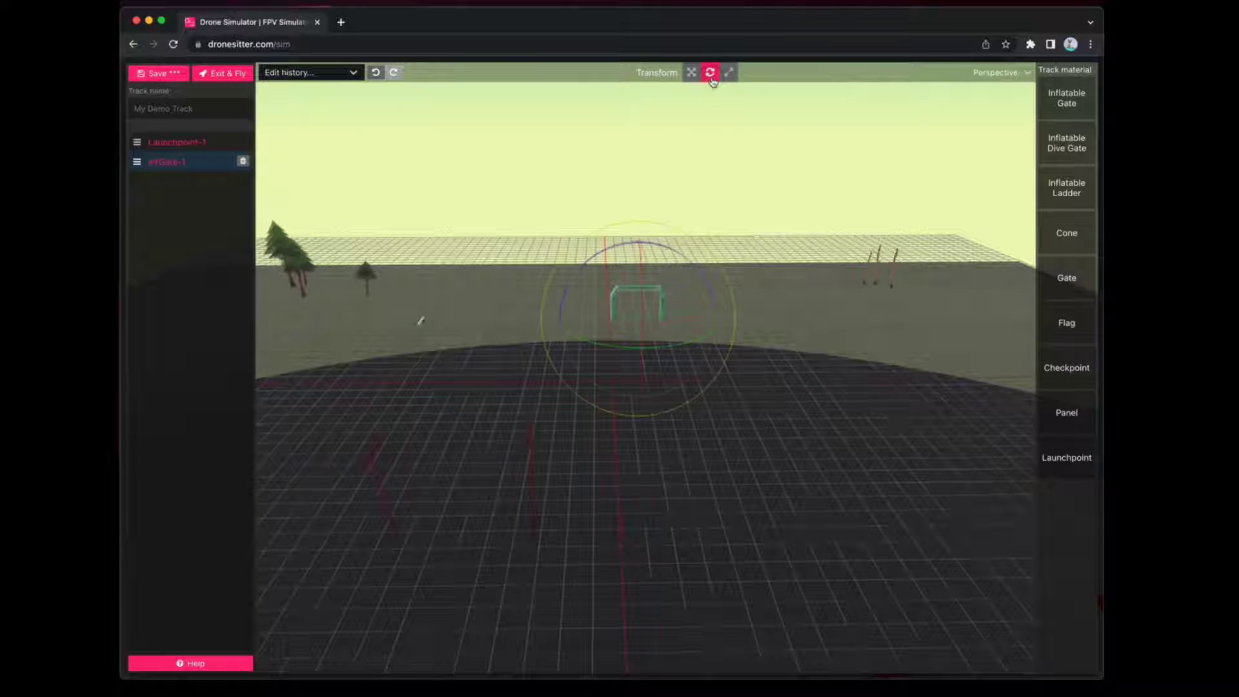
drag(686, 348, 659, 341)
click(728, 72)
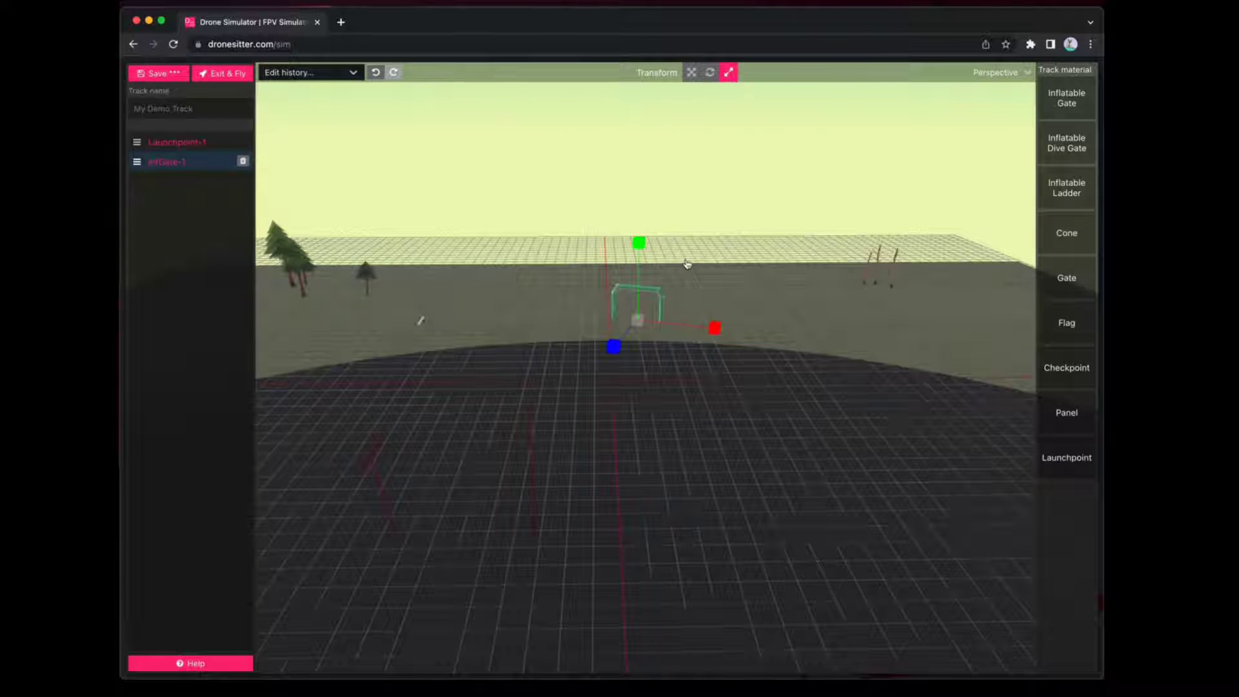
drag(639, 328, 653, 327)
Check the transform shortcuts in the help list and remove the inflatable gate from the track
click(229, 664)
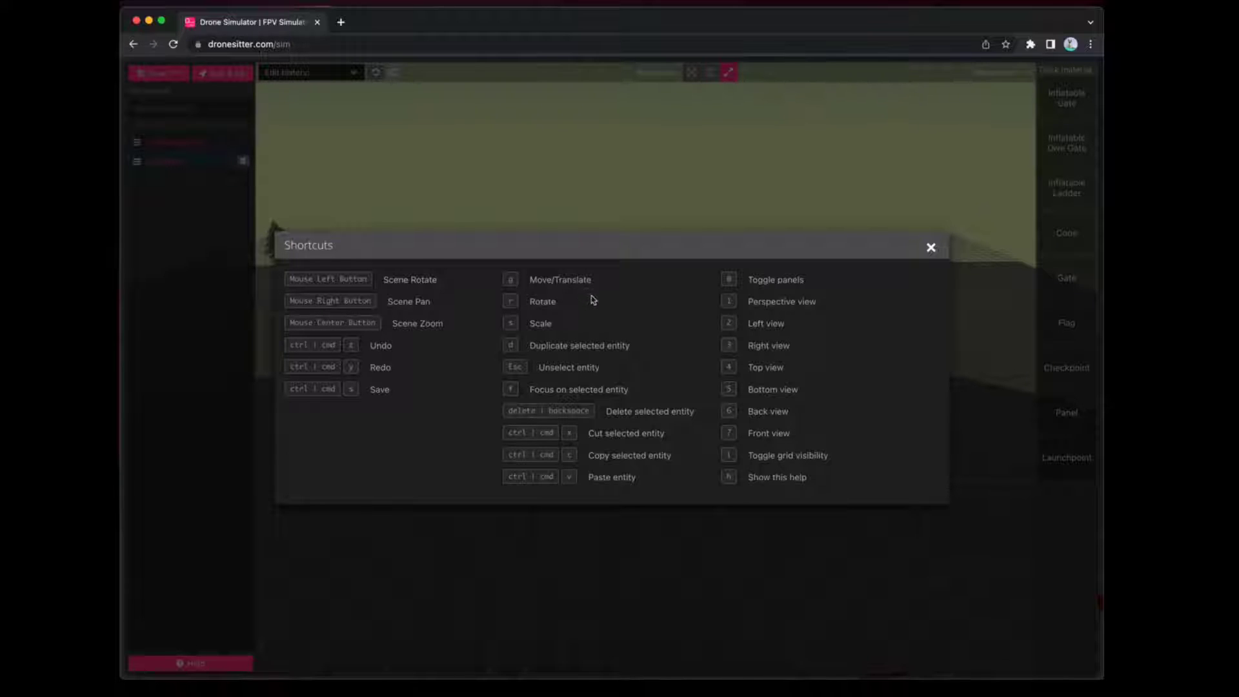
click(931, 250)
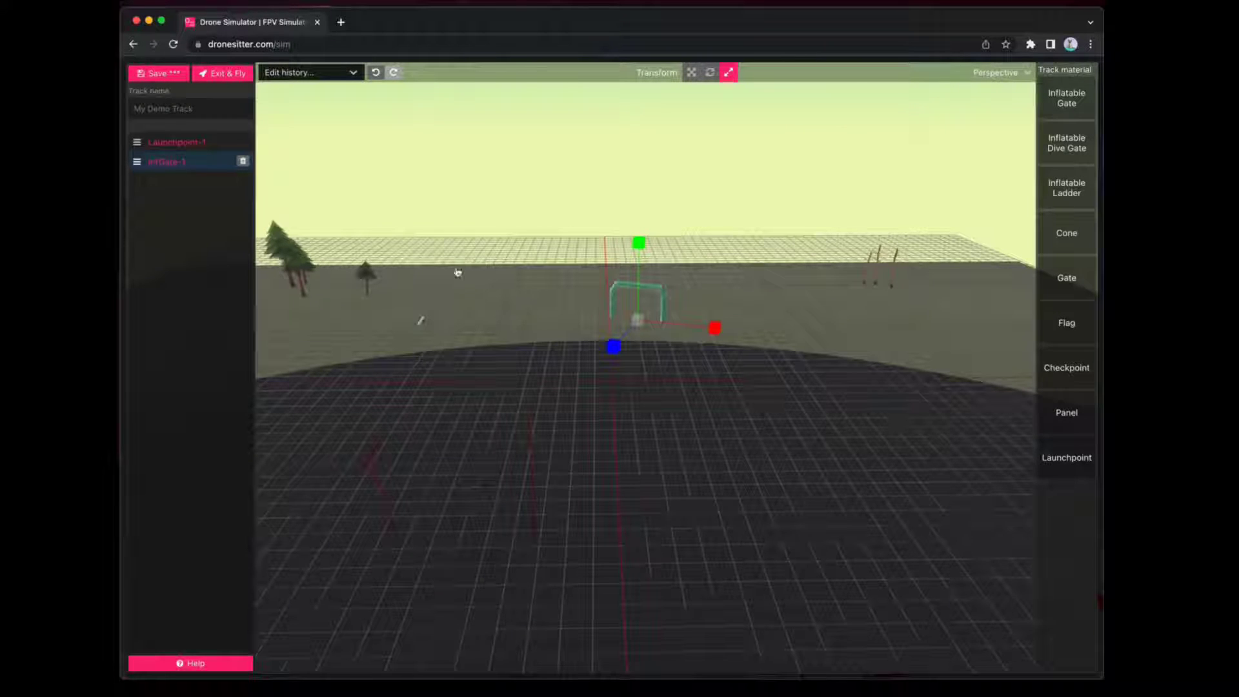
click(244, 161)
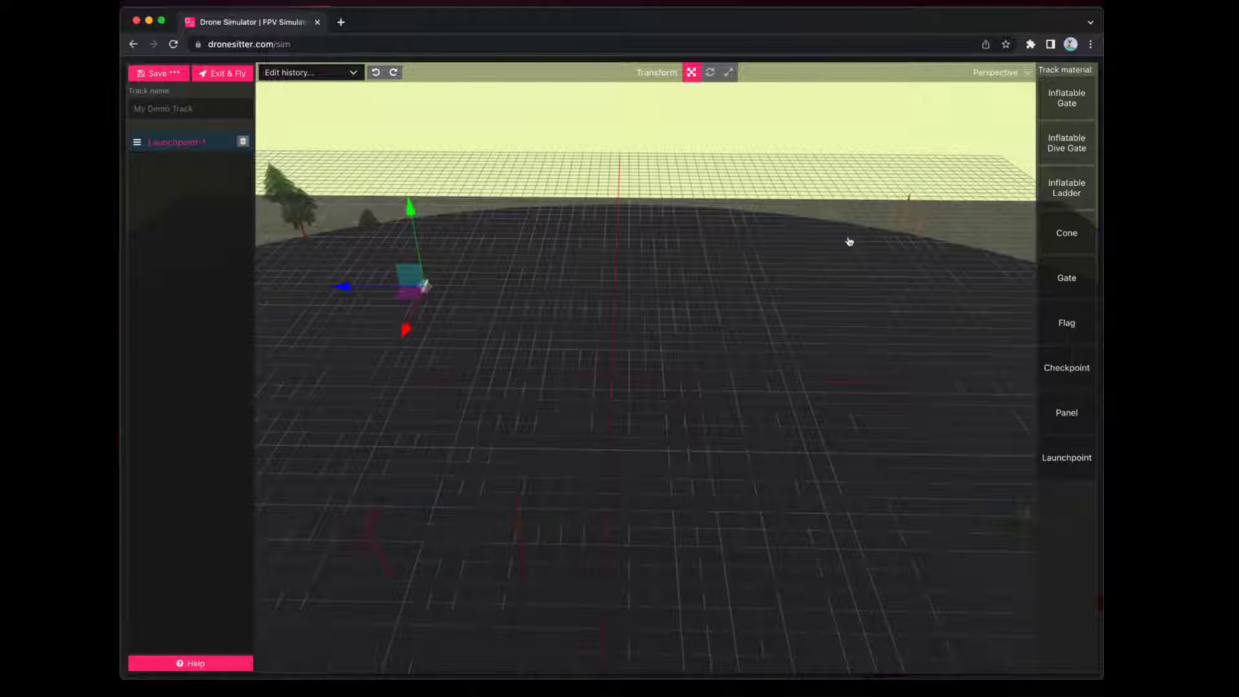
Add a new inflatable gate and move it back from the field's centre toward the launchpoint's row
mouse_move(818, 270)
mouse_down()
mouse_move(869, 265)
mouse_move(822, 260)
mouse_up()
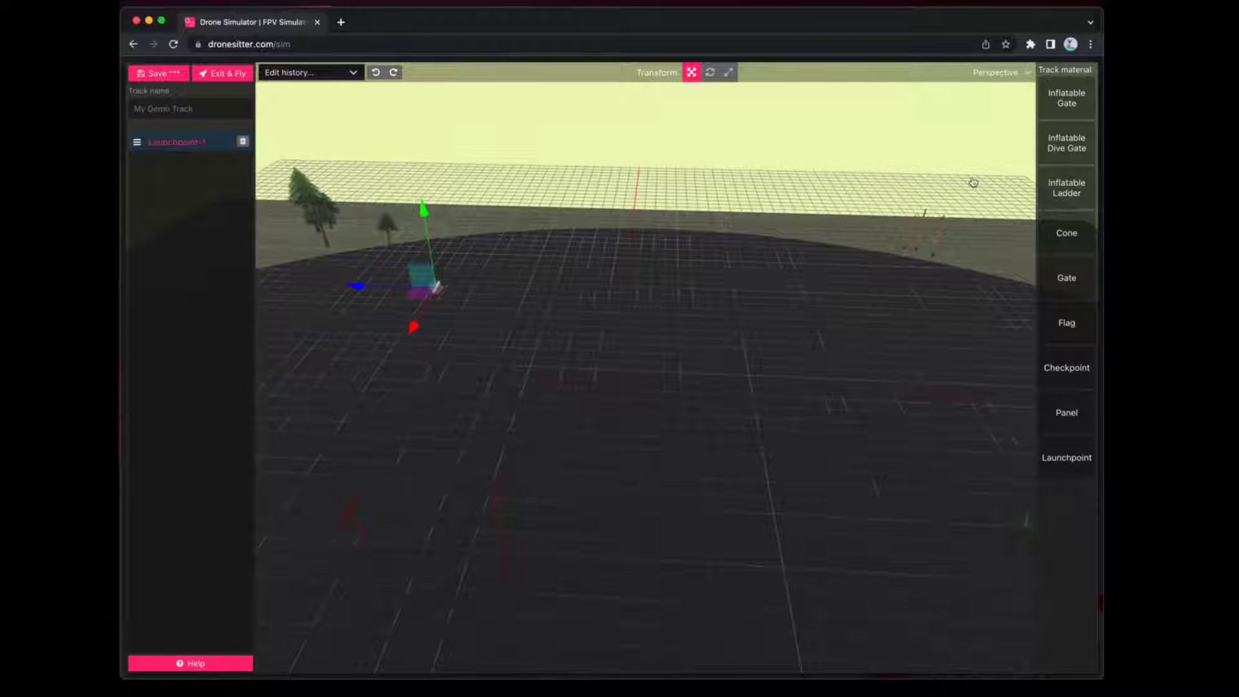
click(1067, 98)
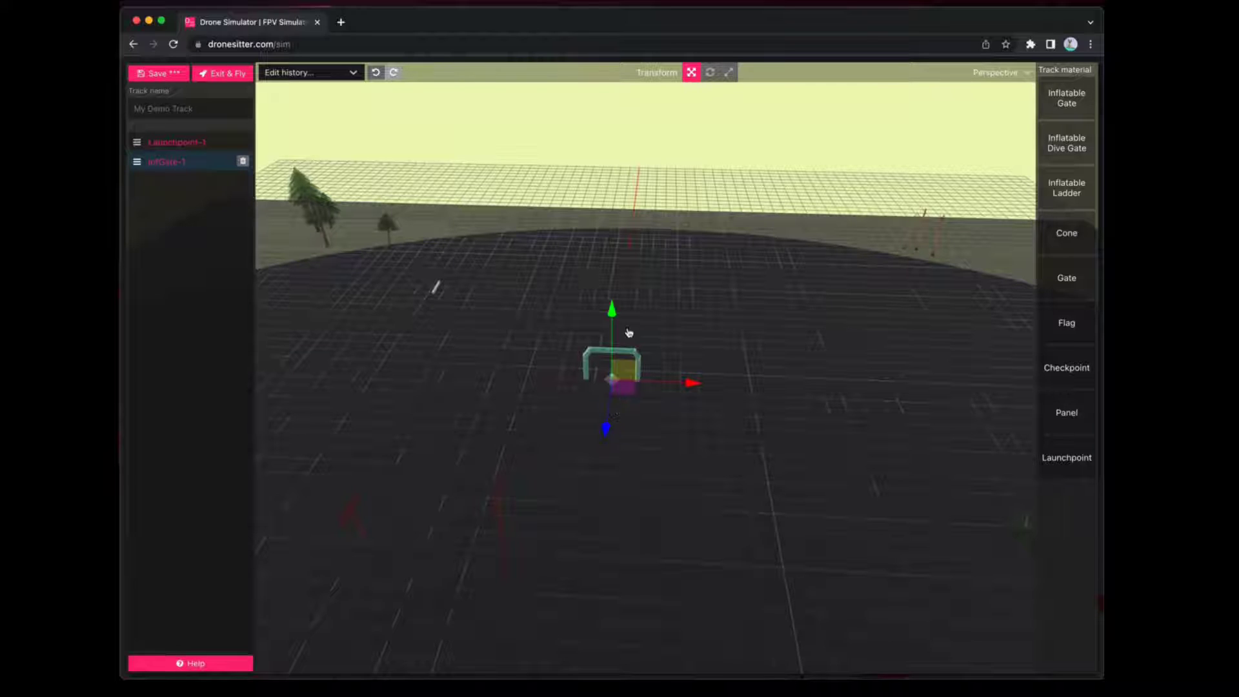
drag(613, 408, 614, 370)
drag(614, 370, 617, 331)
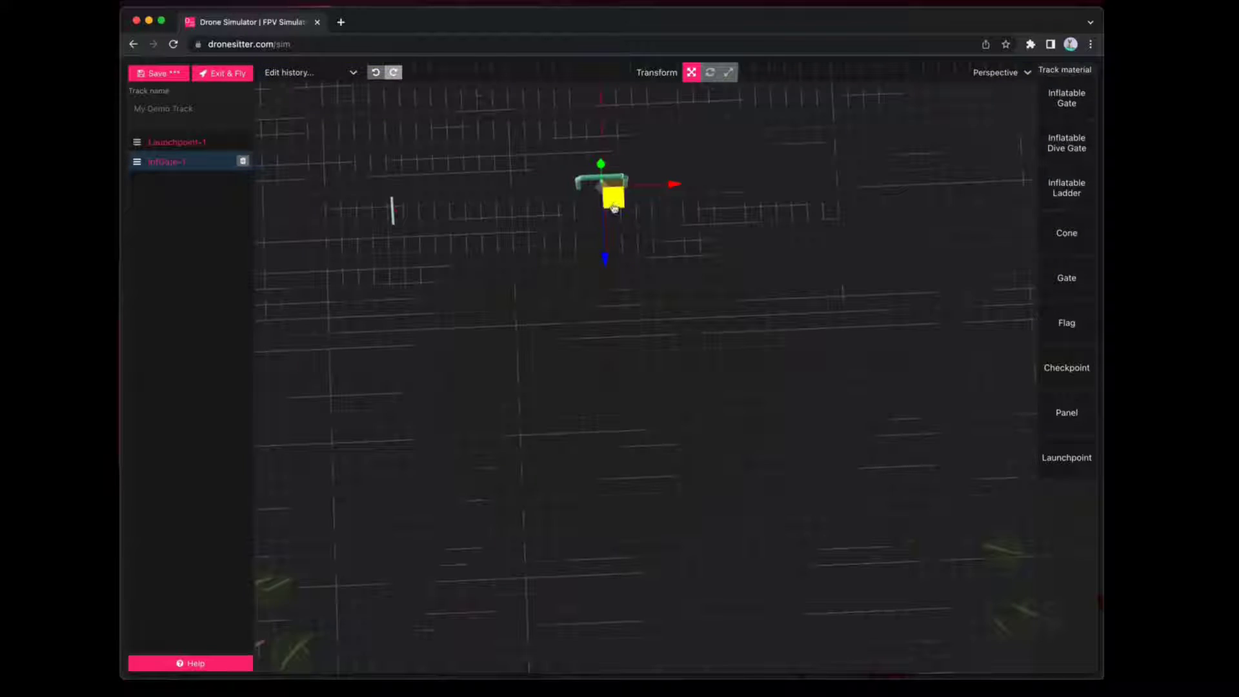
Rotate the inflatable gate about 90 degrees to face the launchpoint and move it into line with the launchpoint
key(e)
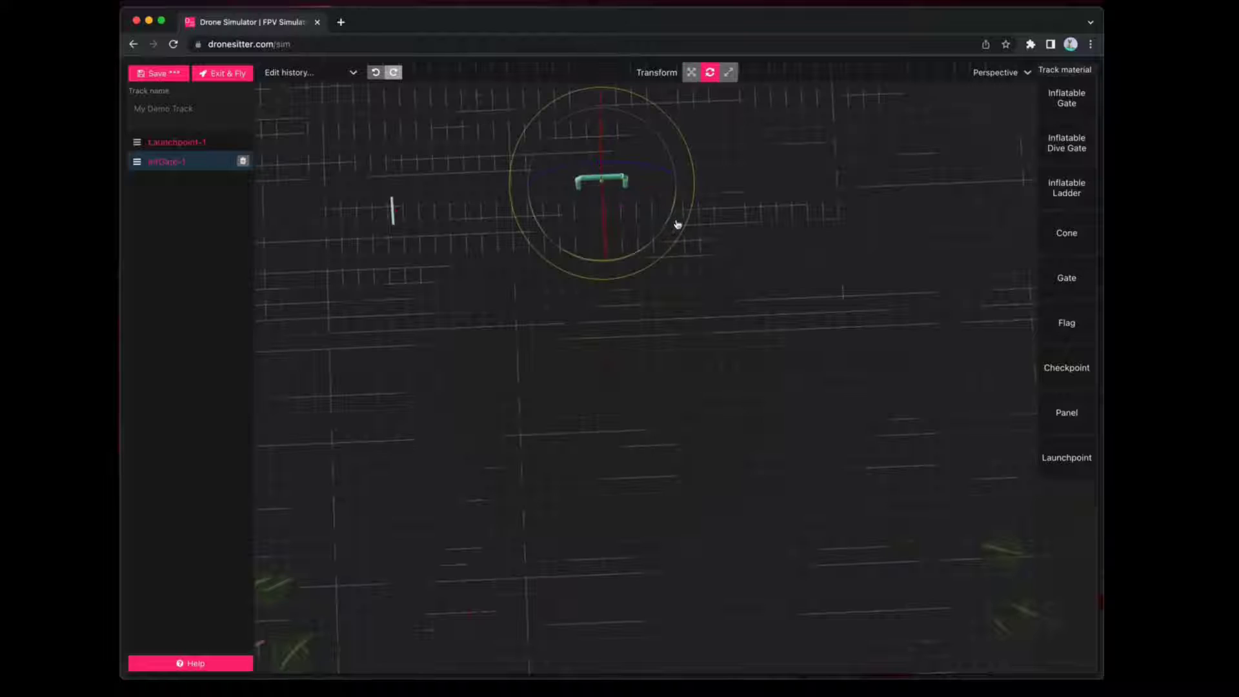
drag(652, 243, 540, 258)
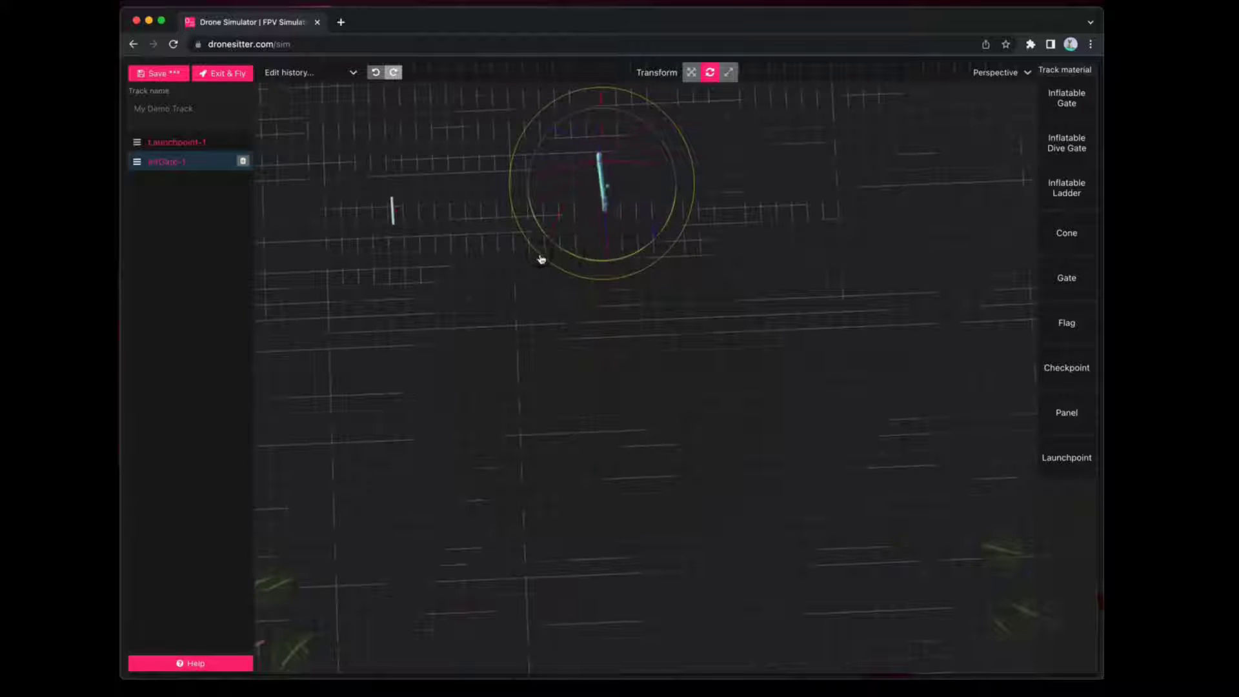
key(w)
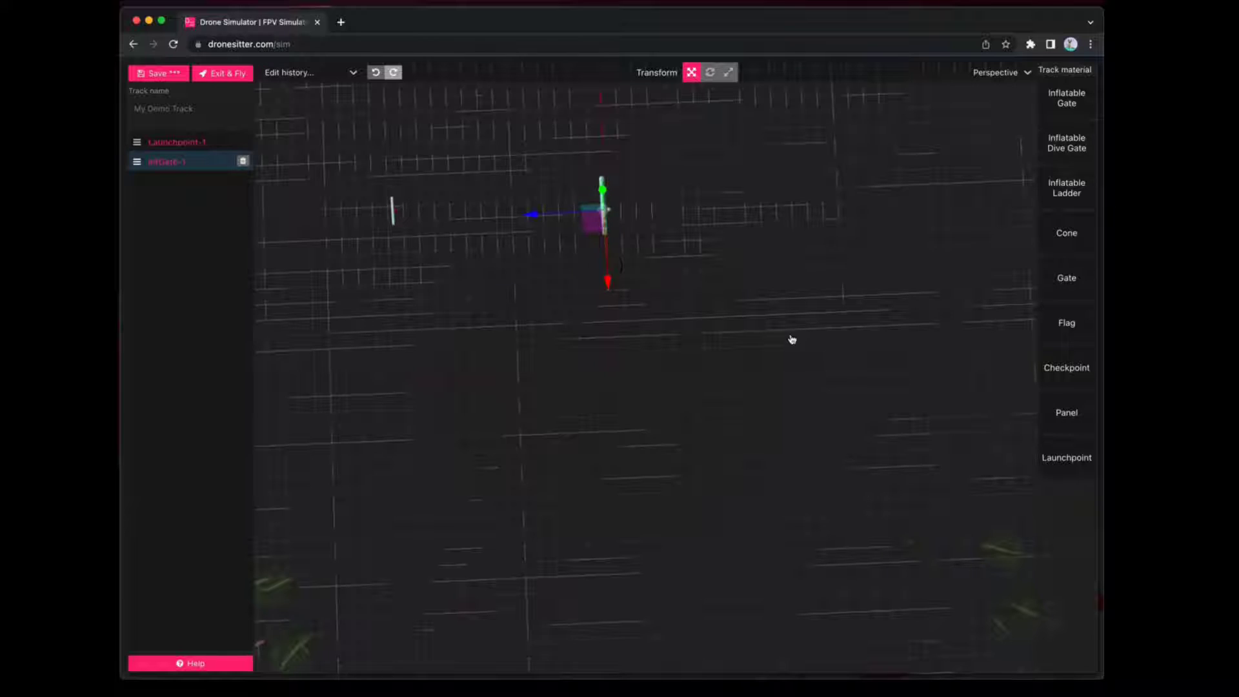
drag(791, 340, 614, 341)
drag(553, 277, 517, 278)
scroll(557, 294, up, 6)
scroll(579, 259, down, 10)
scroll(589, 282, up, 8)
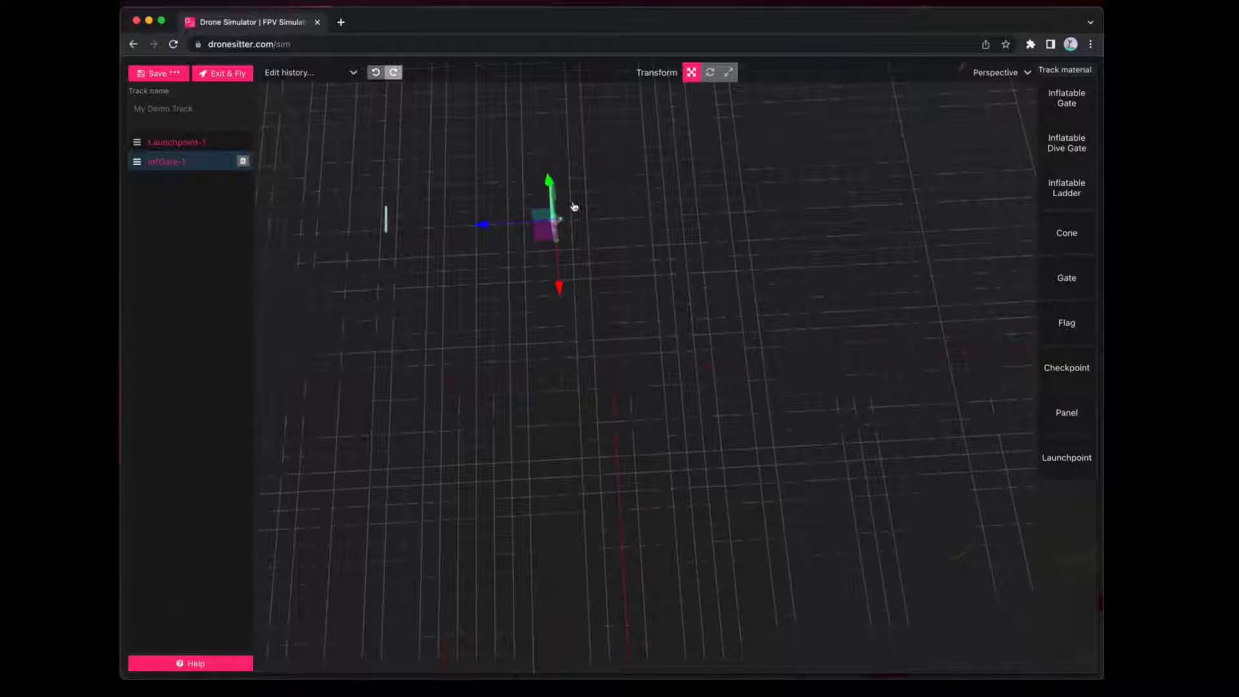
drag(682, 329, 603, 301)
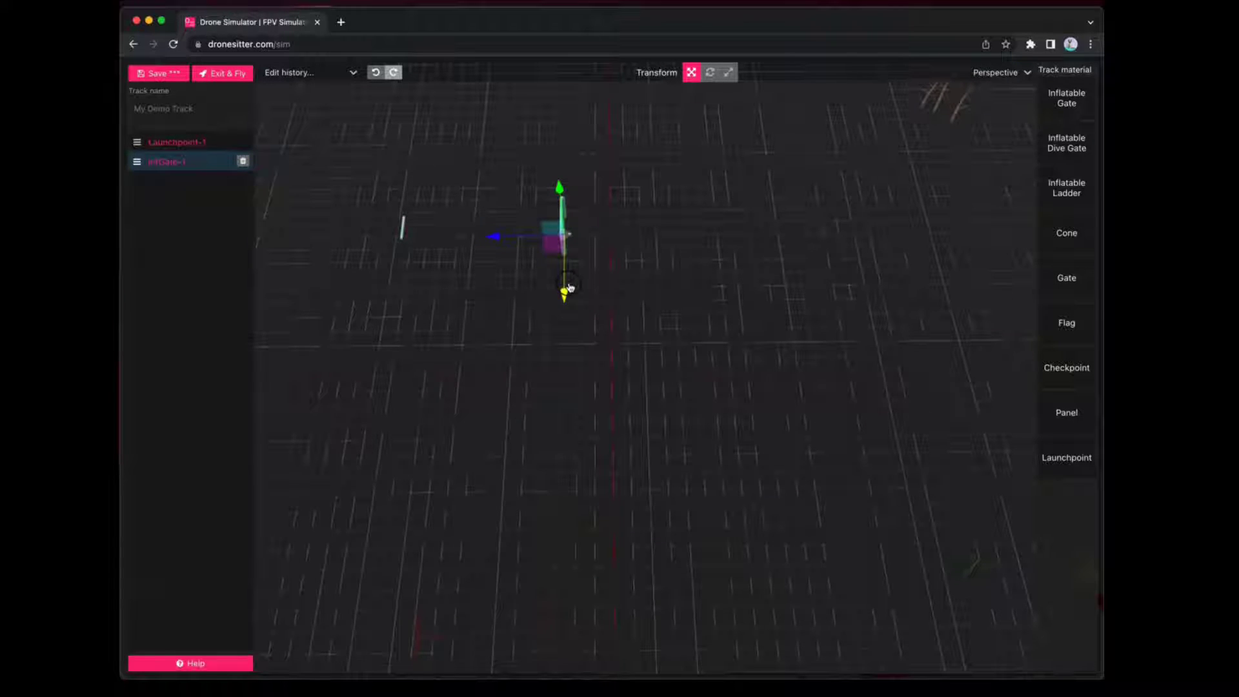
Try turning the inflatable gate to a different angle about its vertical axis, and undo that rotation
click(710, 72)
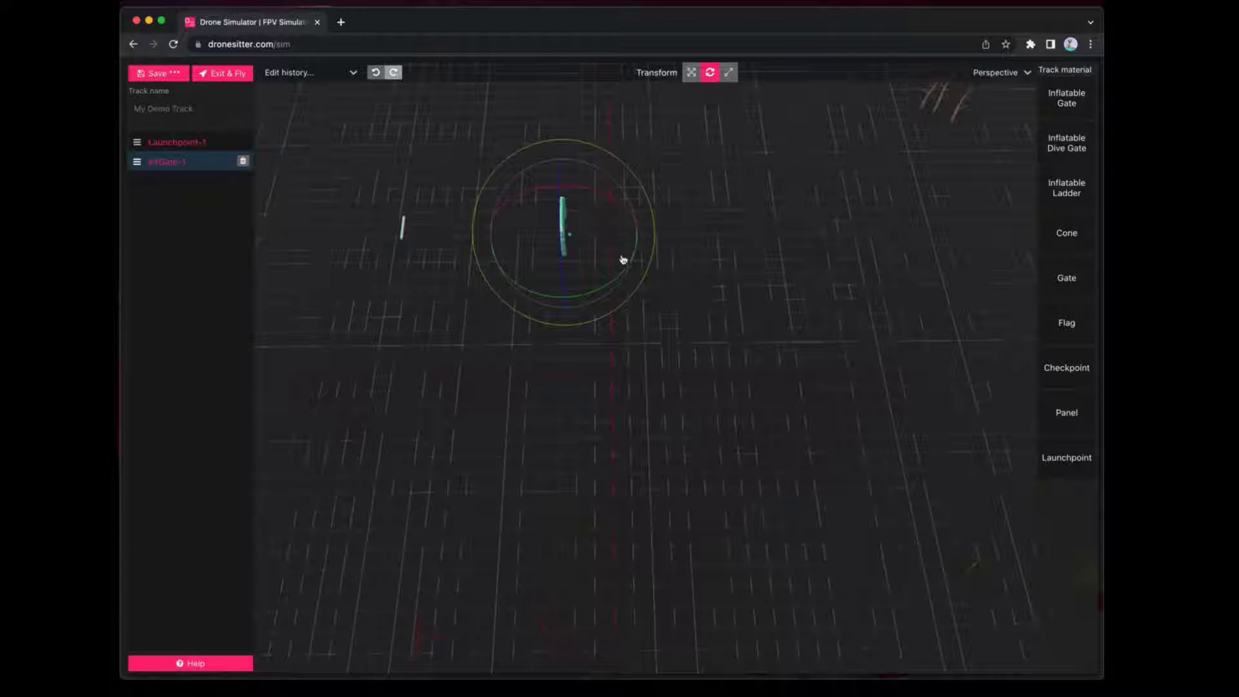
drag(606, 285, 480, 261)
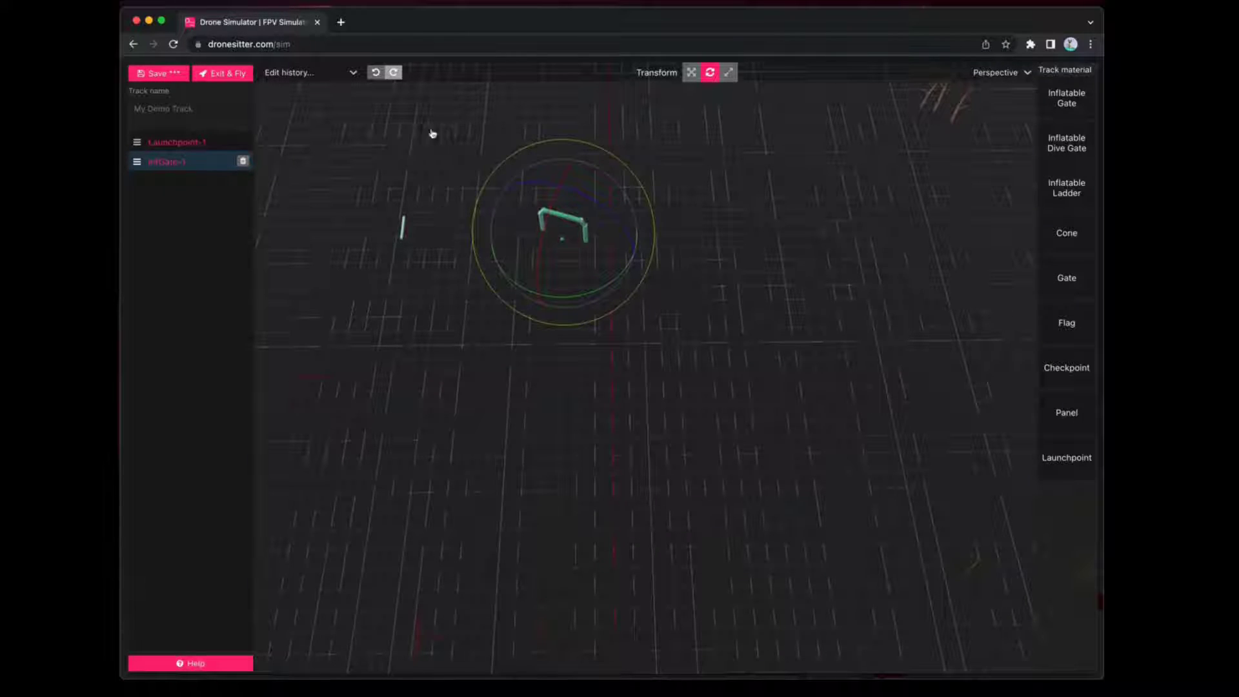
click(376, 75)
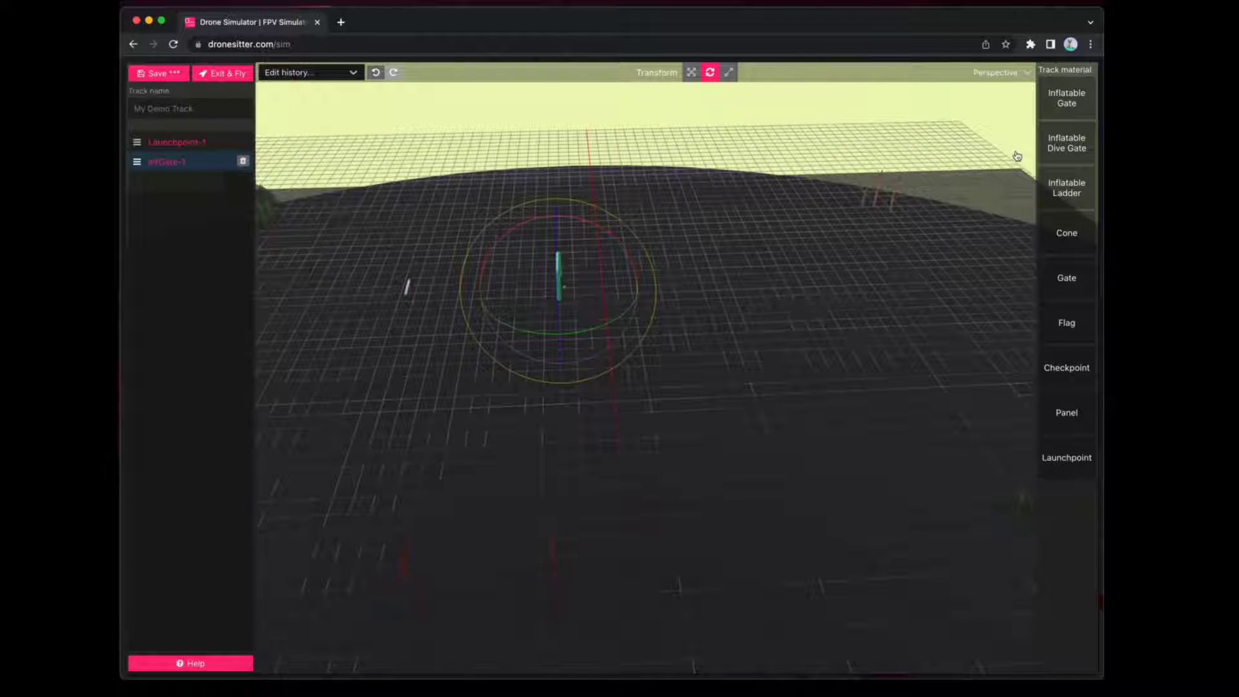
Add an inflatable dive gate and place it behind the inflatable gate, in line with the launchpoint
click(1056, 150)
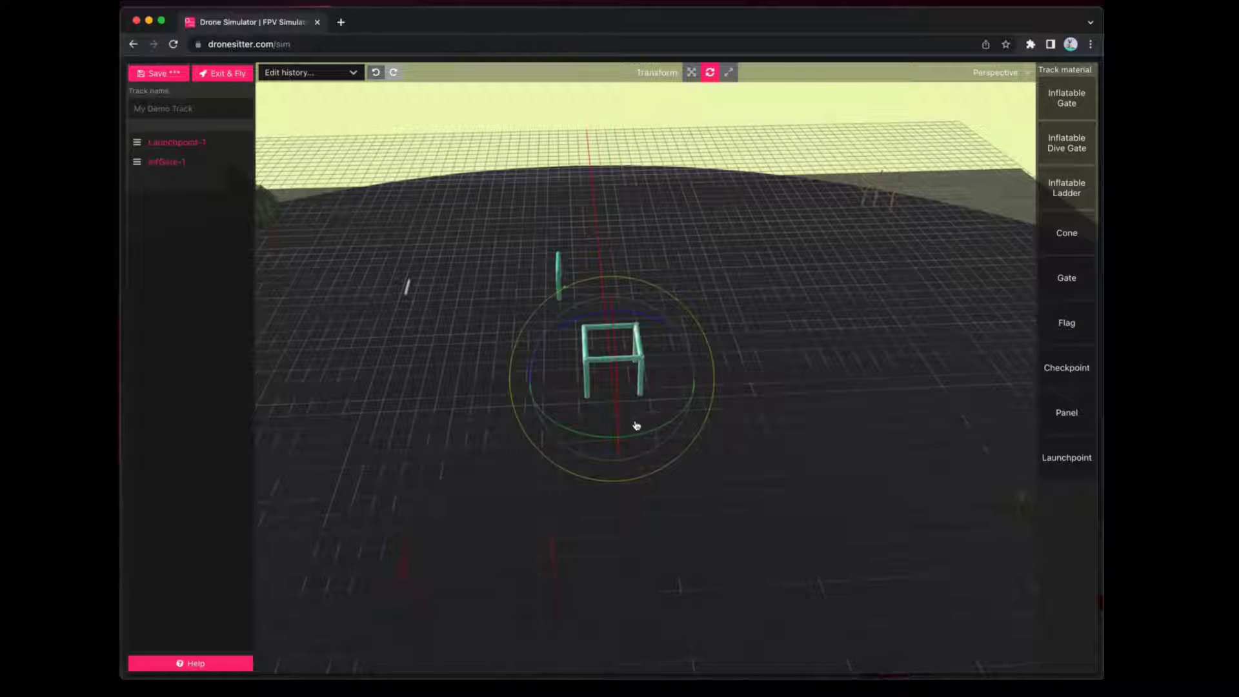
drag(666, 365, 780, 291)
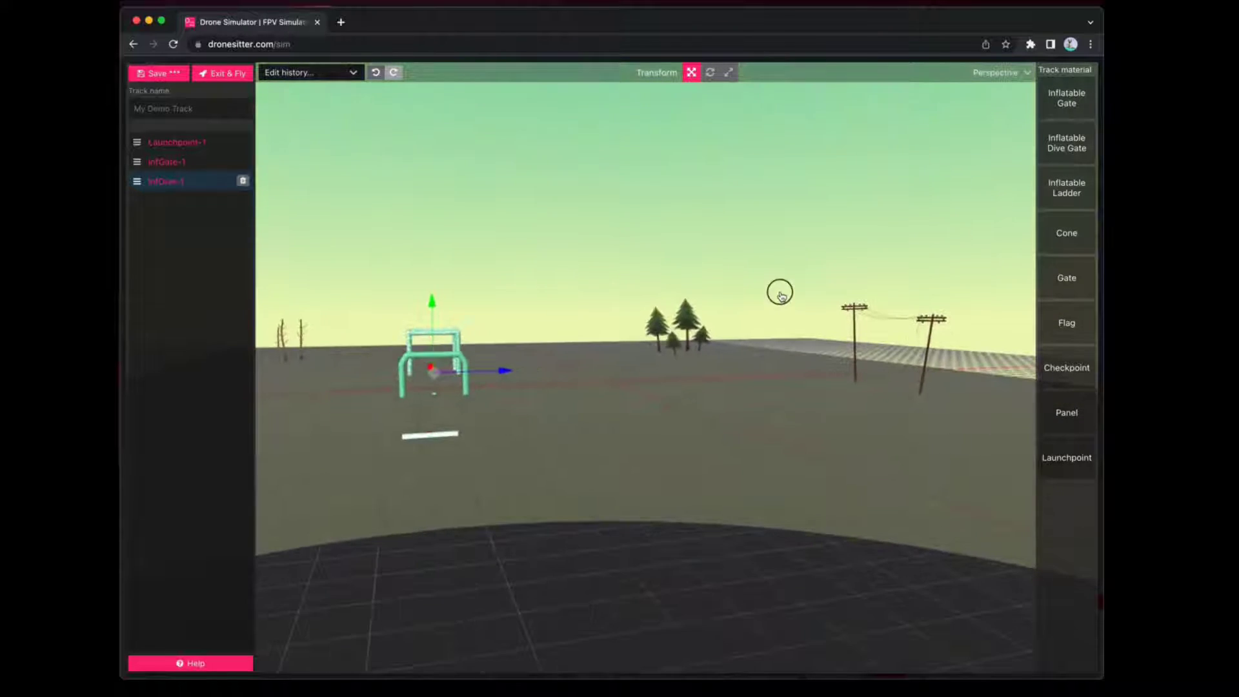
Add a checkpoint and move it across the field to a spot beside the inflatable dive gate
drag(580, 423, 547, 479)
drag(470, 258, 470, 174)
drag(627, 288, 549, 230)
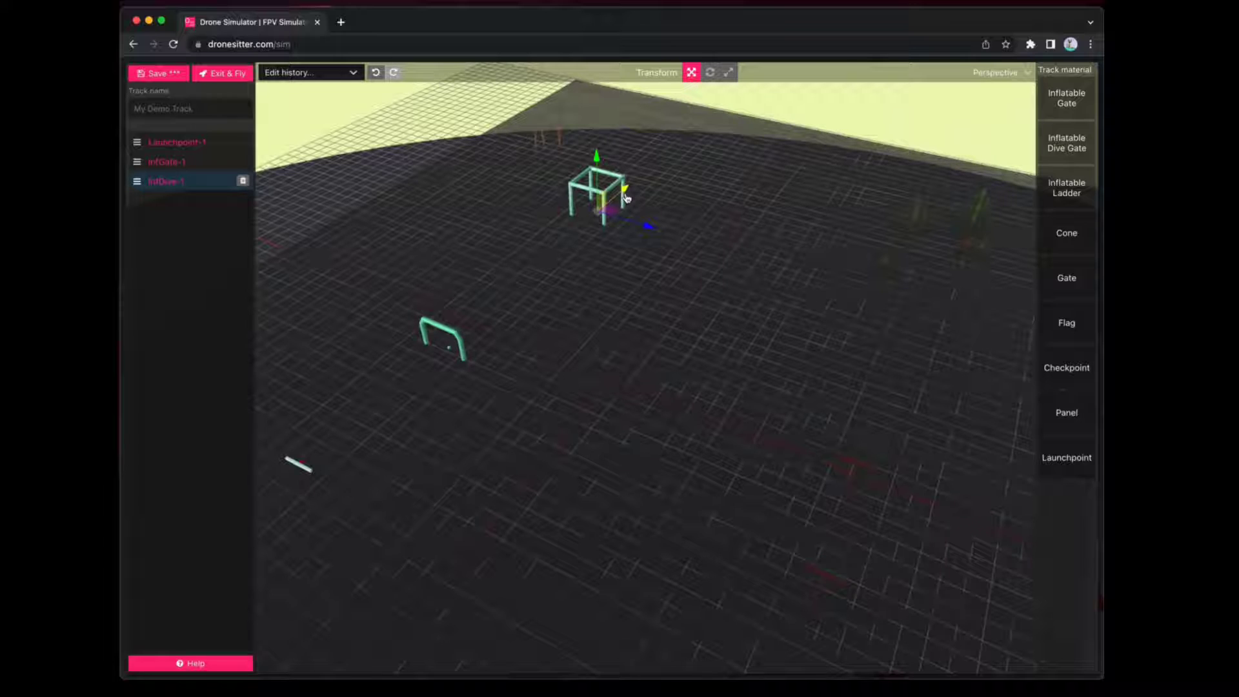
drag(645, 199, 649, 344)
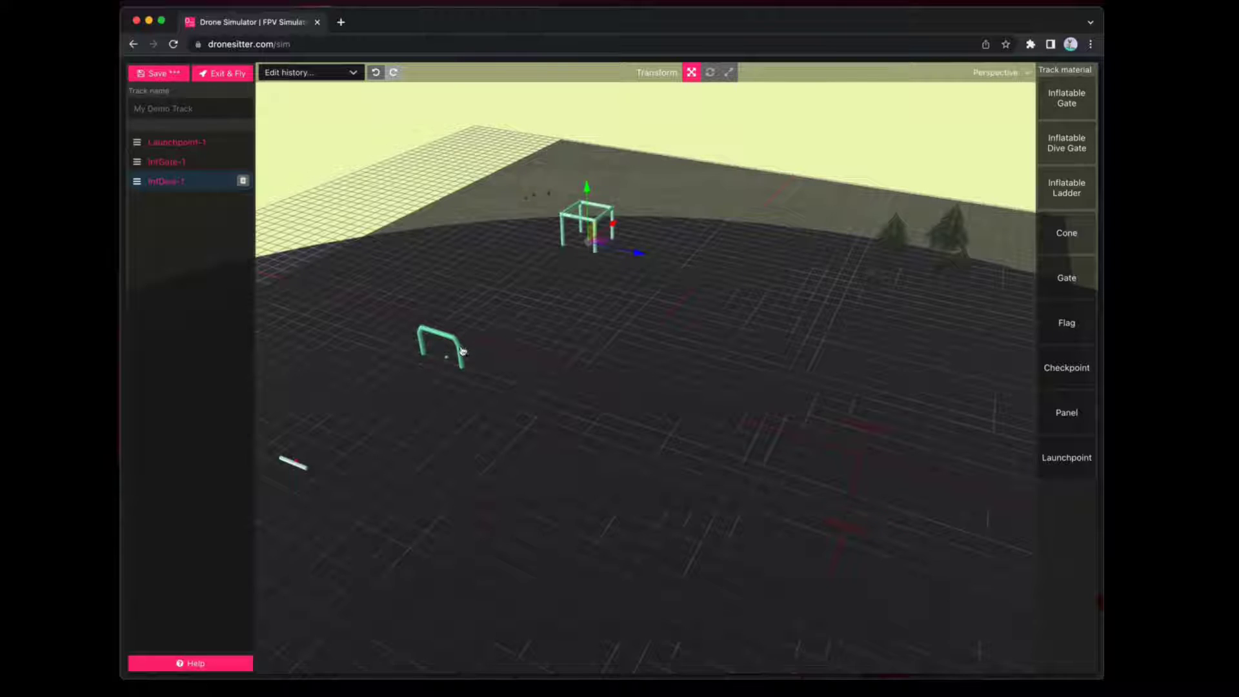
drag(732, 263, 656, 298)
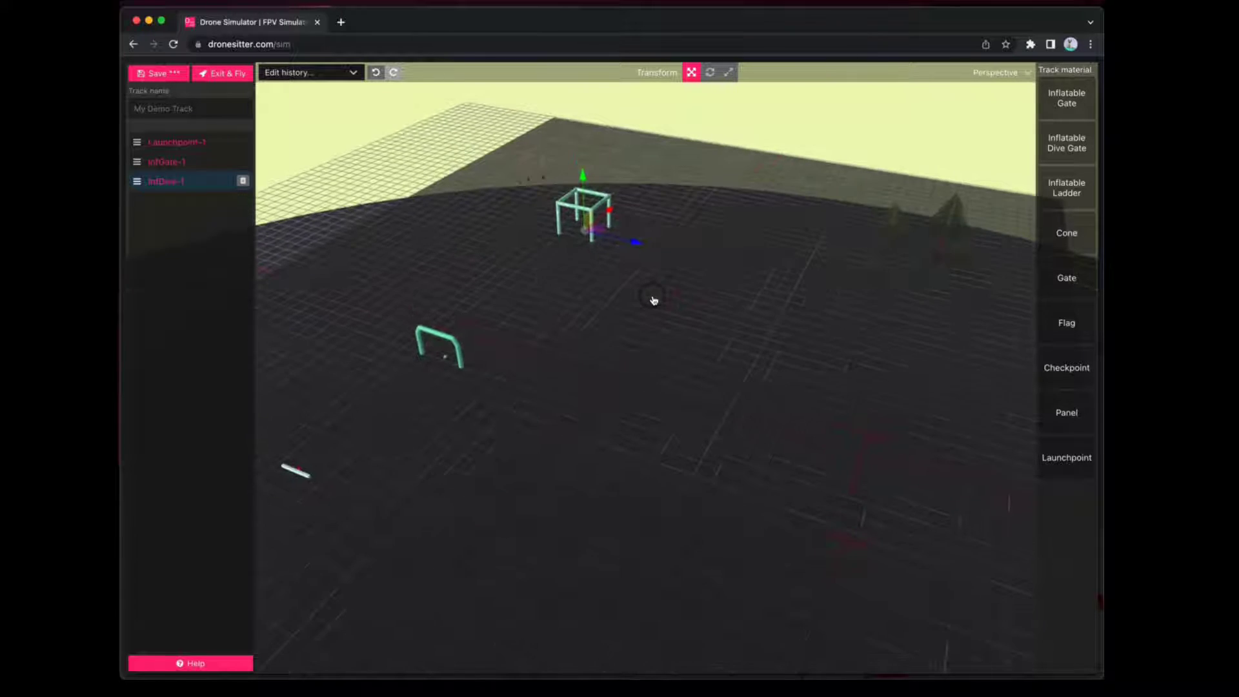
click(1058, 376)
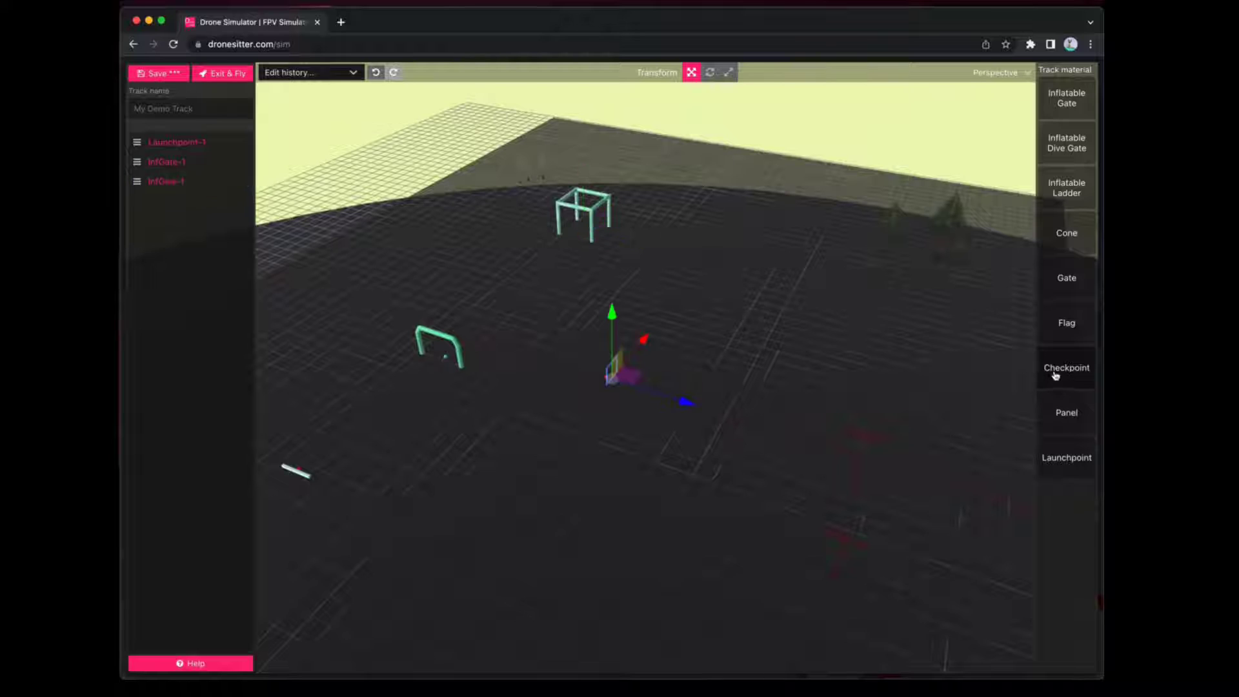
drag(635, 362, 645, 235)
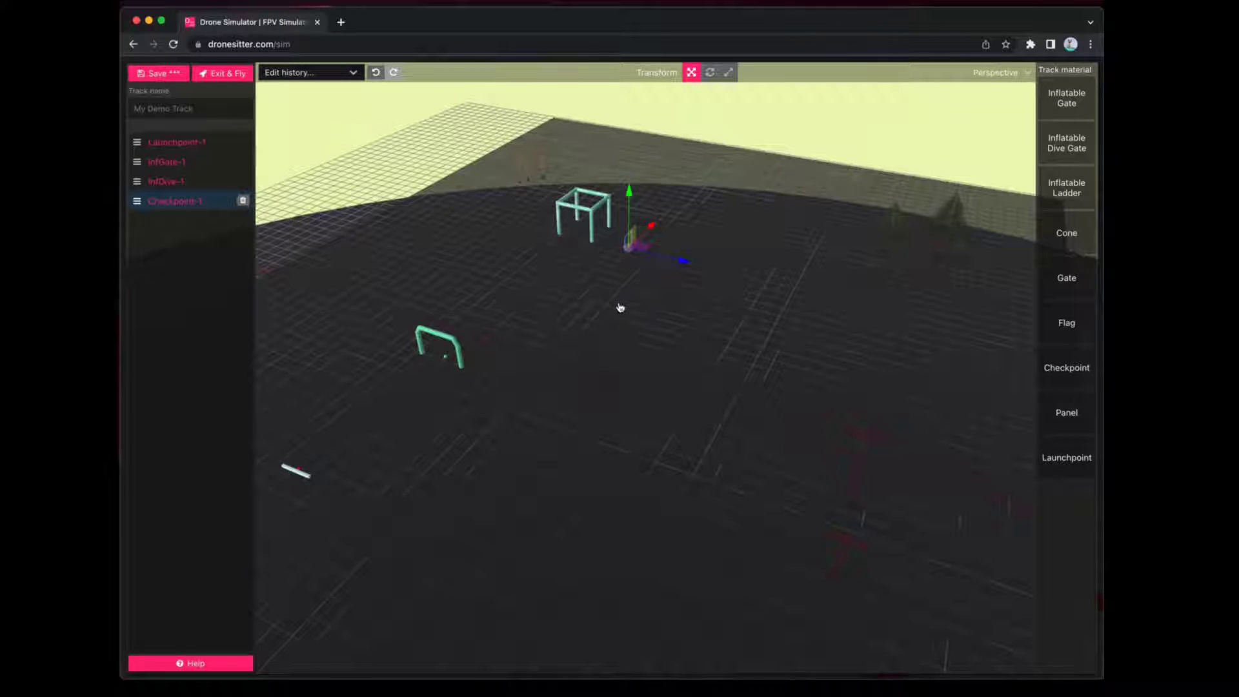
drag(641, 249, 635, 239)
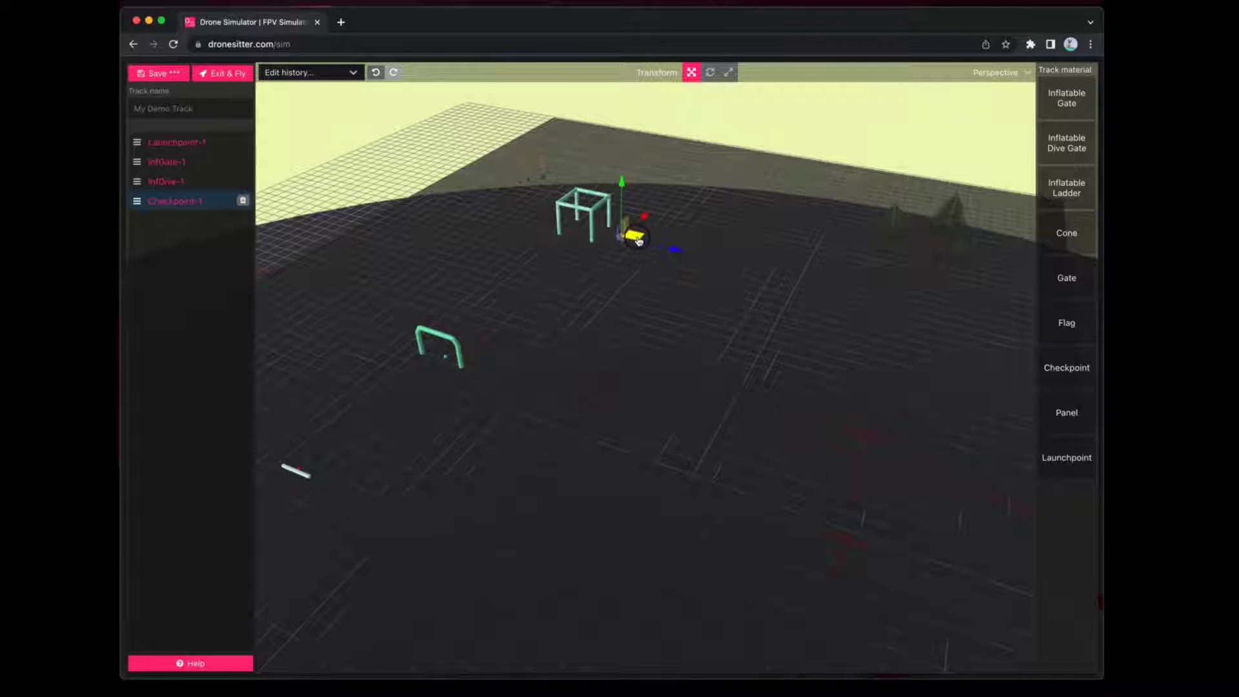
Raise the checkpoint and shift it sideways into the upper part of the dive gate's frame
drag(703, 284, 705, 305)
scroll(658, 271, up, 6)
scroll(665, 235, down, 10)
scroll(665, 235, up, 7)
right_drag(664, 235, 622, 495)
drag(682, 488, 634, 362)
drag(591, 280, 590, 272)
drag(661, 342, 598, 342)
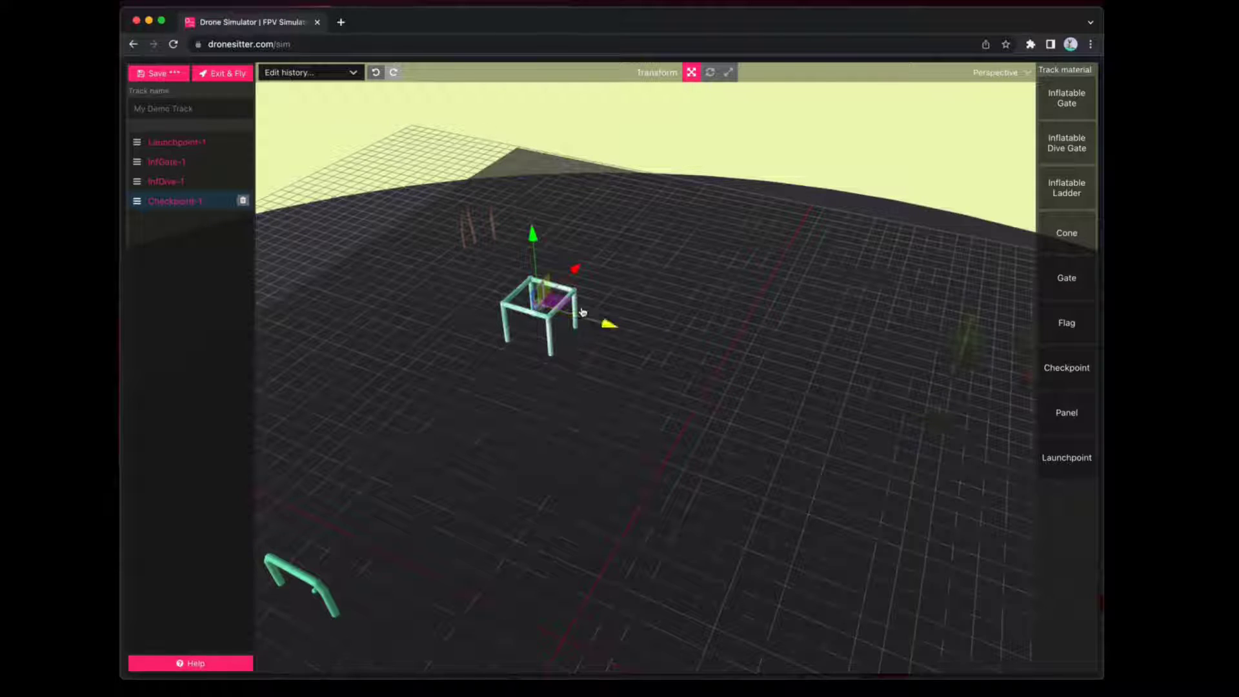
drag(608, 325, 604, 324)
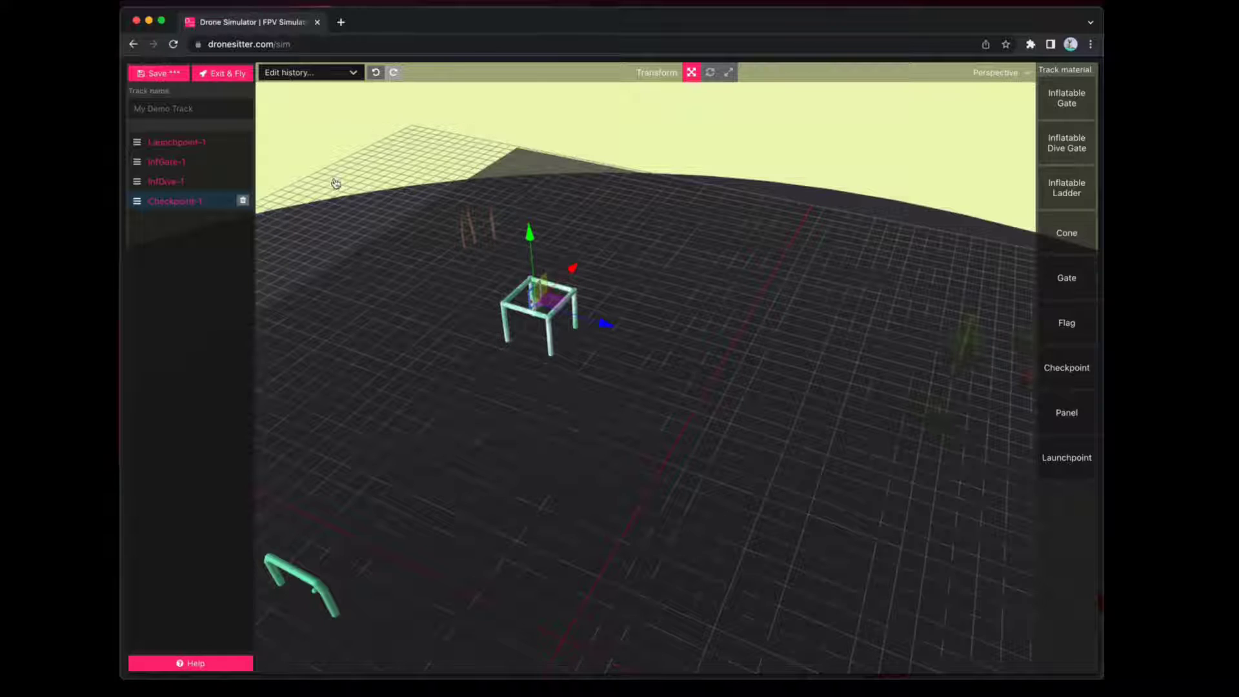
Rotate the checkpoint 90 degrees so it lies flat and scale it up to match the dive gate's top opening
click(710, 73)
drag(560, 211, 480, 208)
click(377, 75)
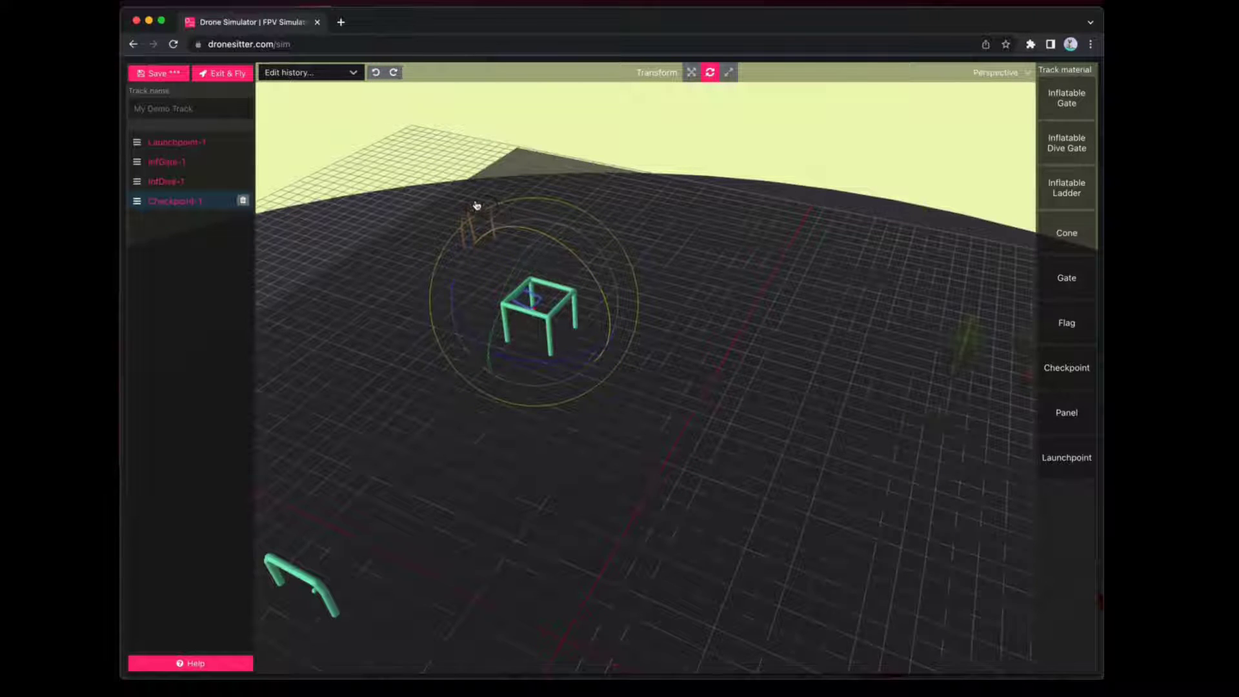
click(692, 73)
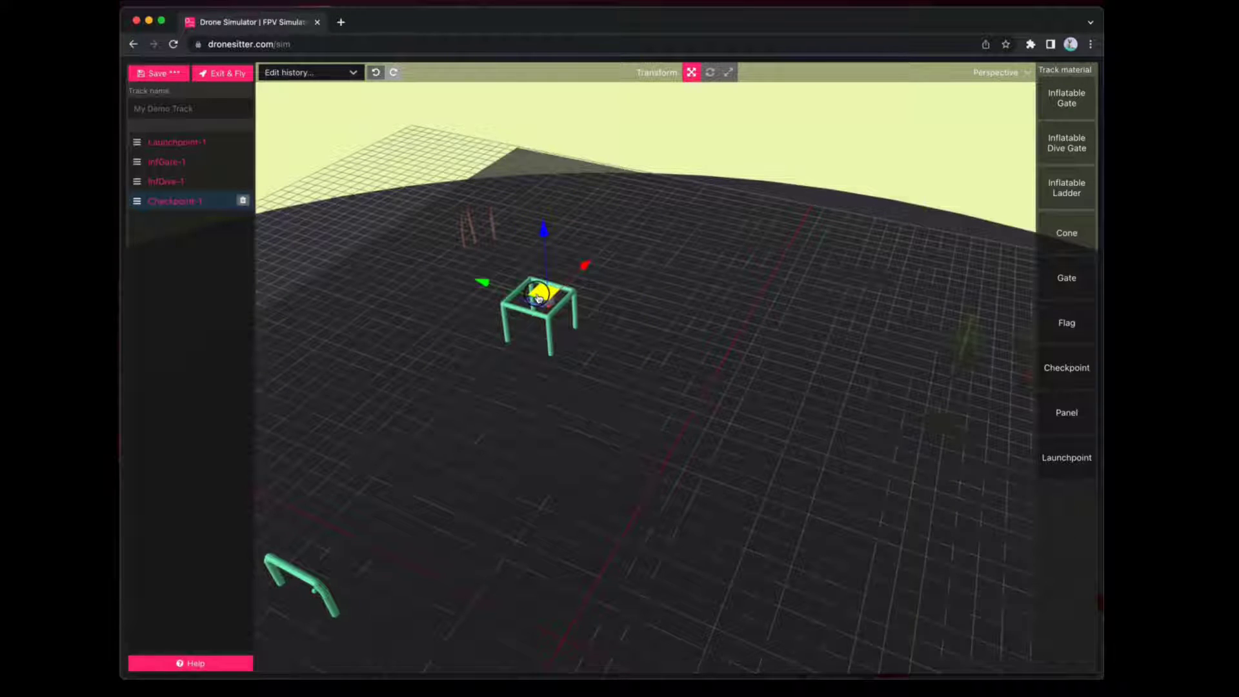
key(r)
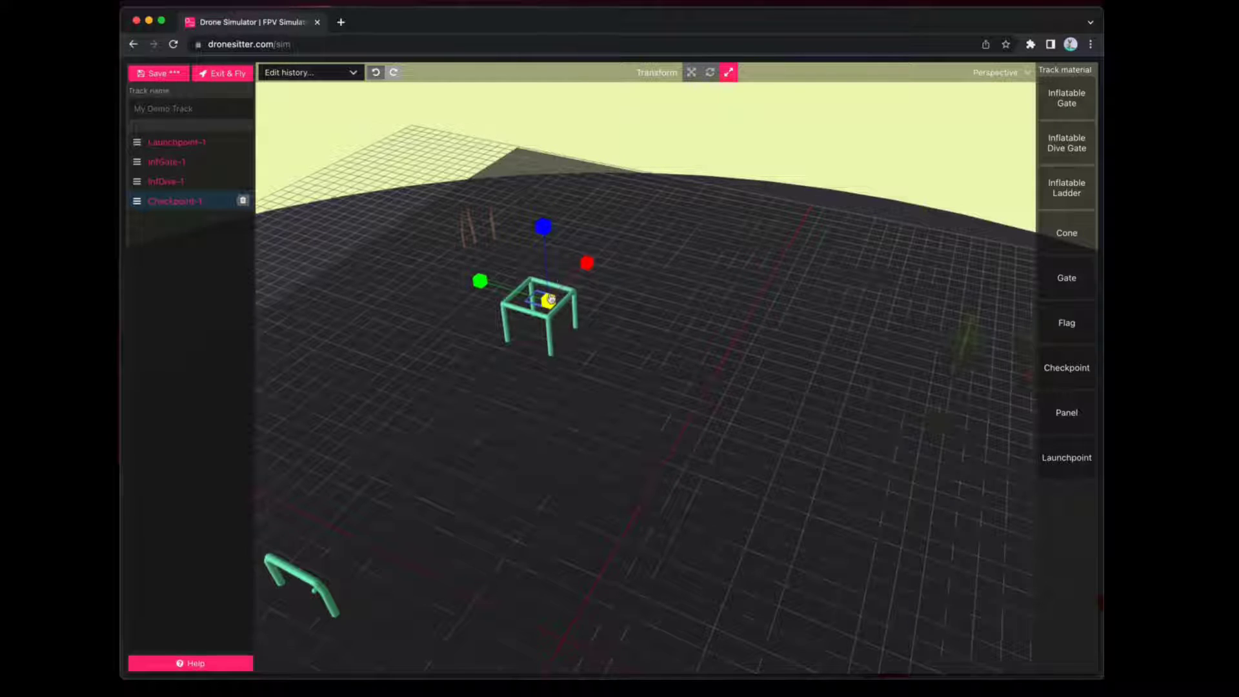
drag(559, 288, 577, 274)
key(w)
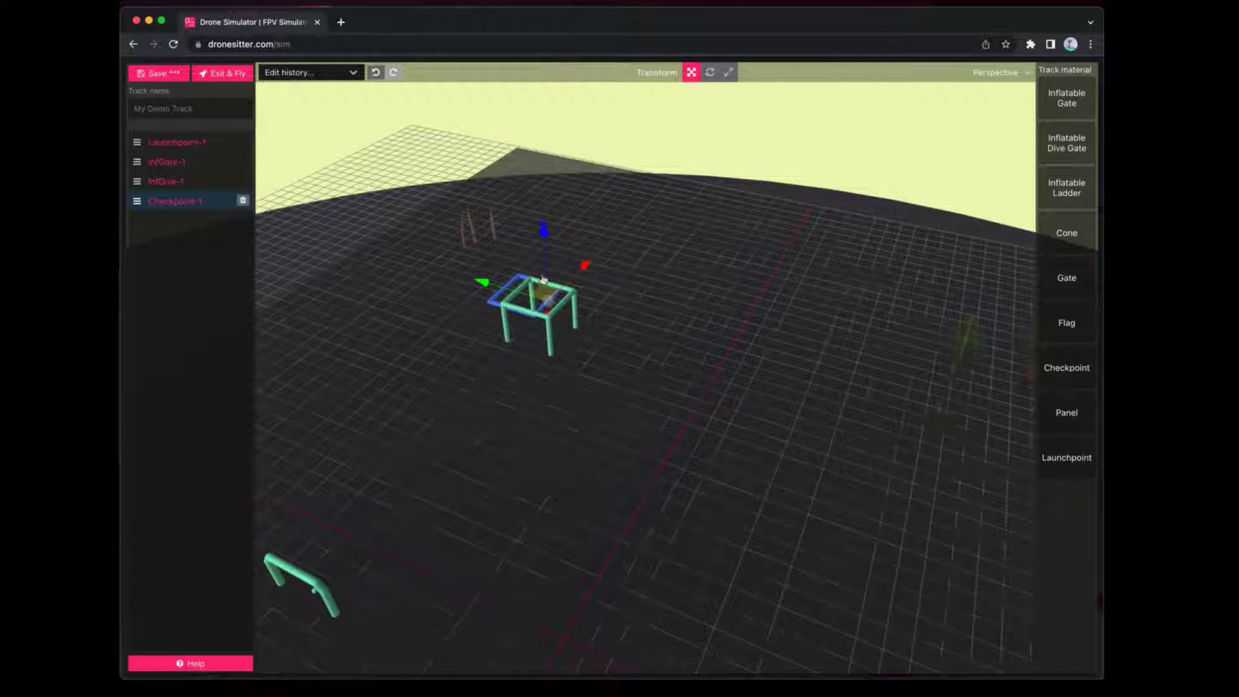
Fine-tune the flat checkpoint's position and height so it lines up with the dive gate's top frame
drag(498, 290, 507, 289)
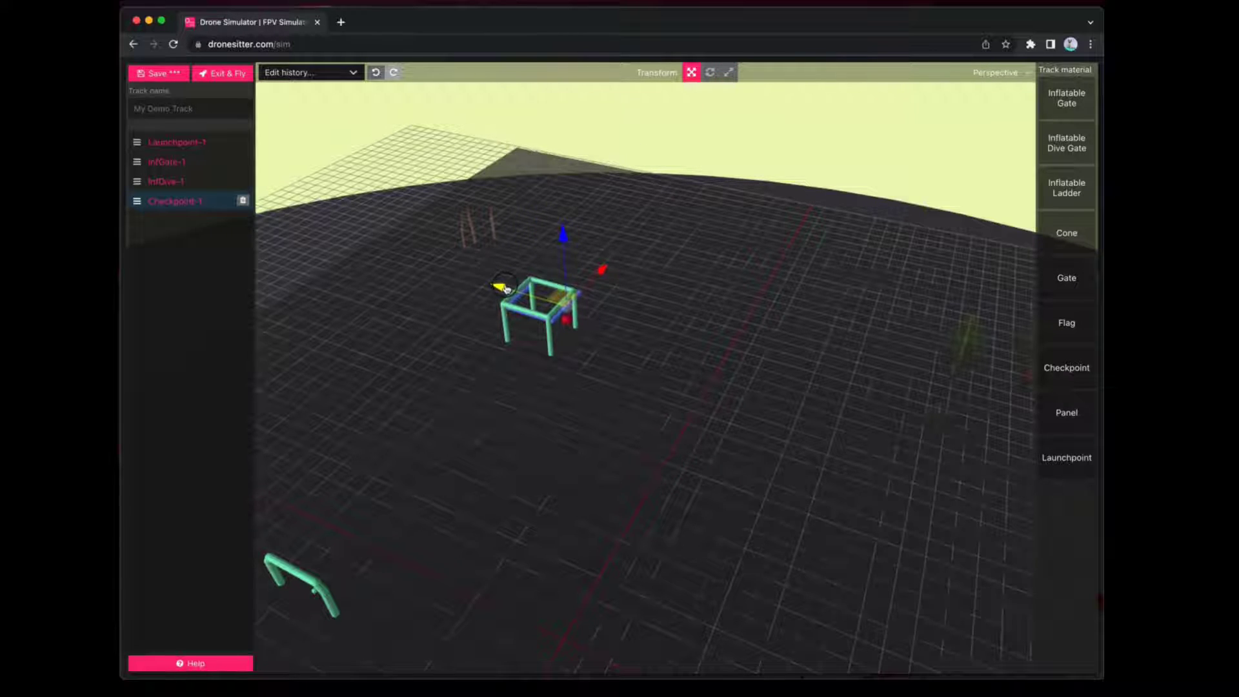
drag(568, 242, 567, 231)
drag(778, 321, 781, 413)
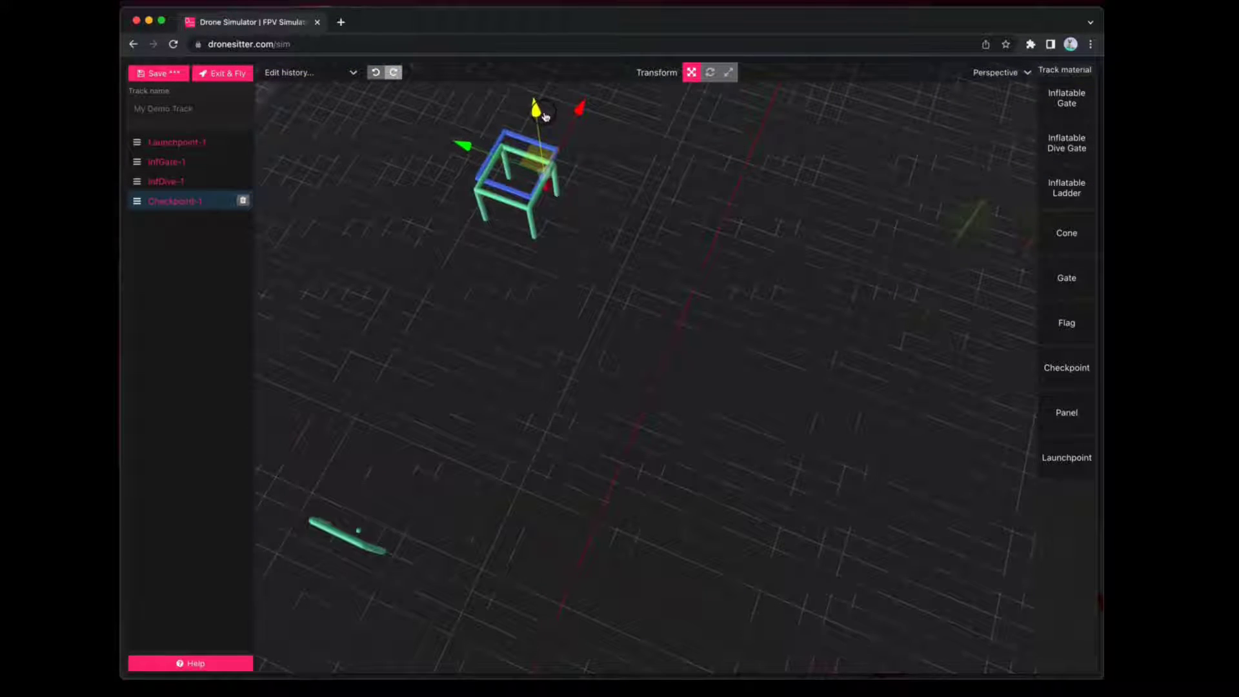
drag(576, 126, 571, 138)
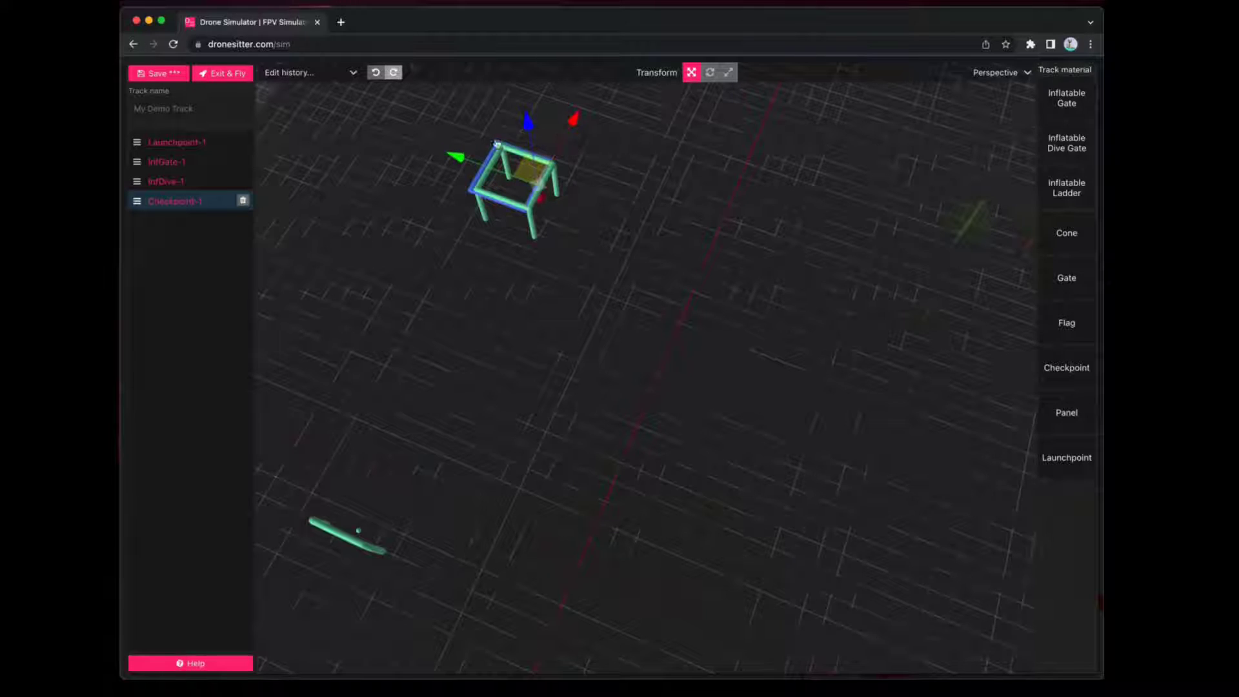
drag(461, 157, 464, 159)
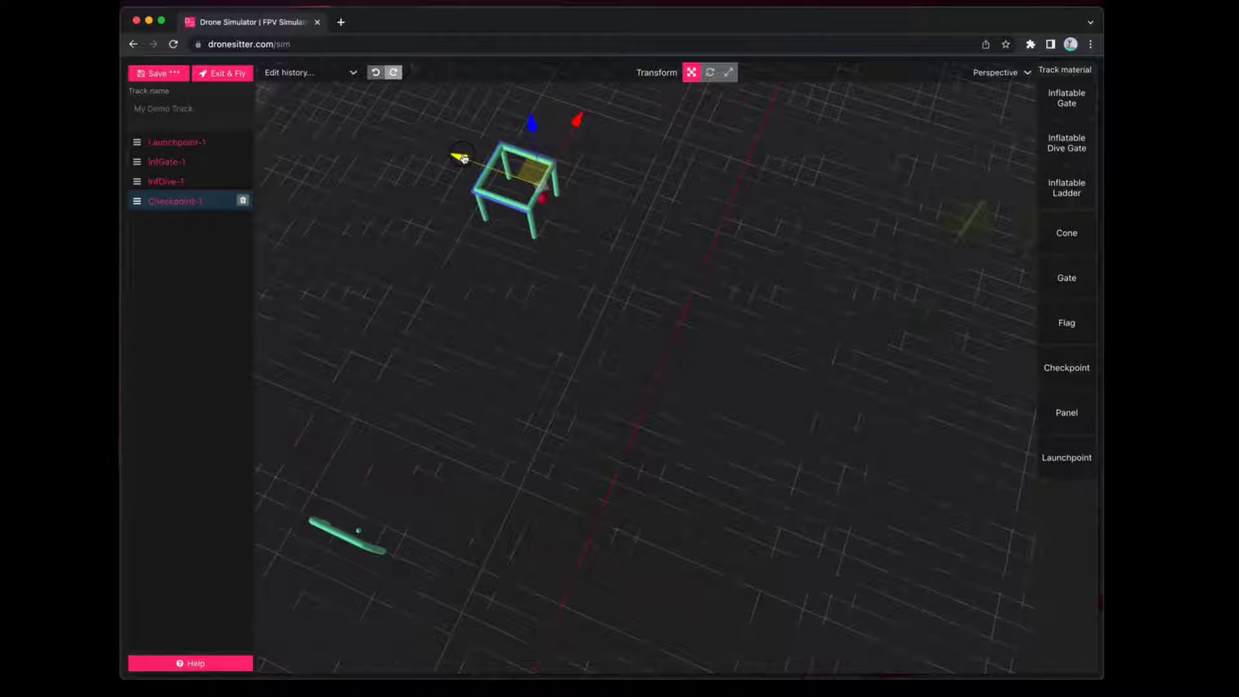
drag(665, 296, 650, 272)
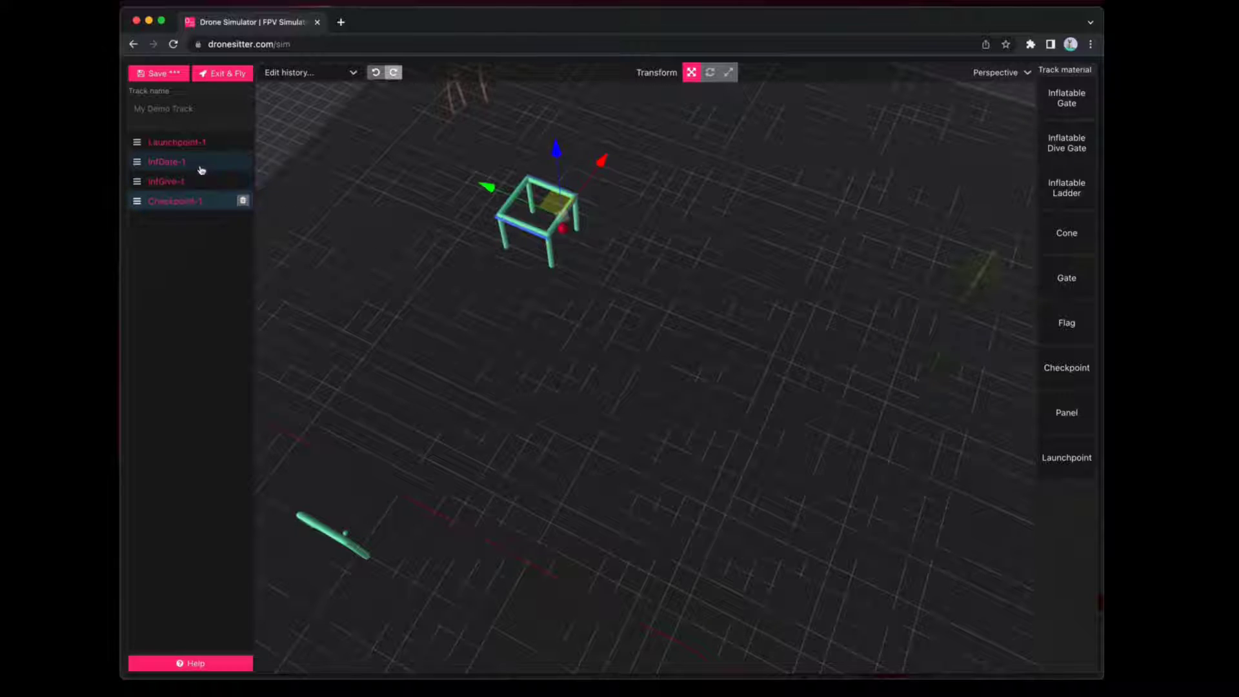
Duplicate the flat checkpoint and move the copy sideways out of the dive gate
click(179, 162)
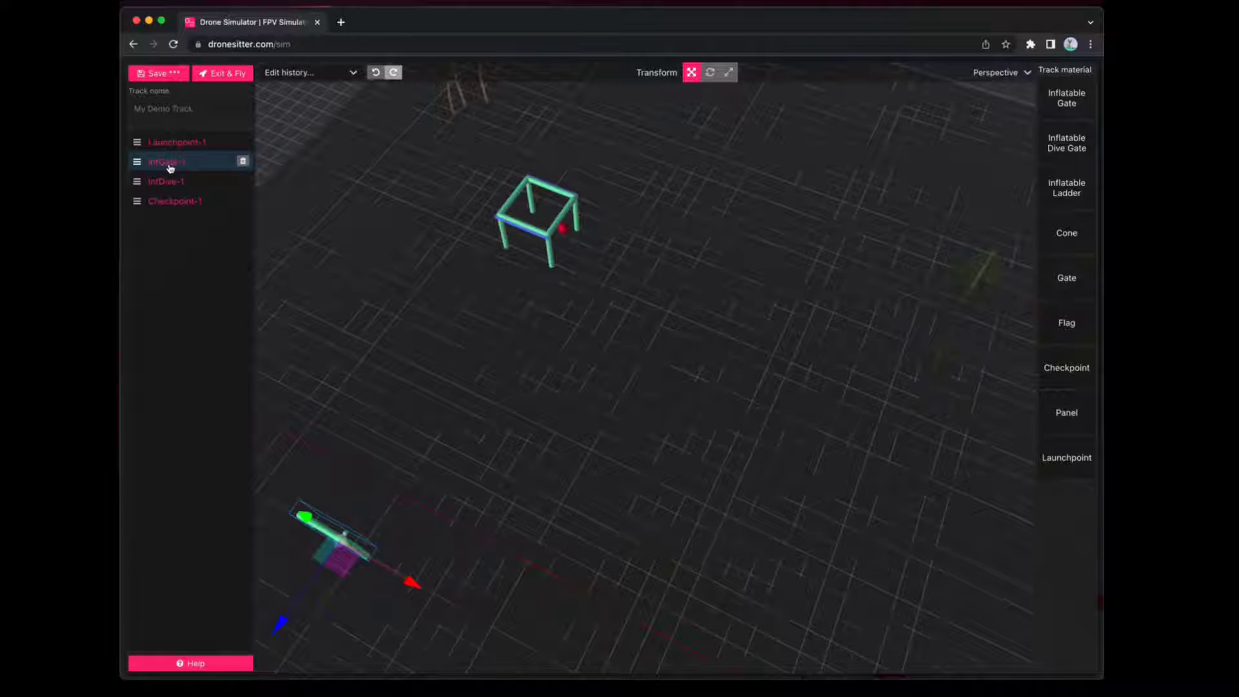
click(193, 203)
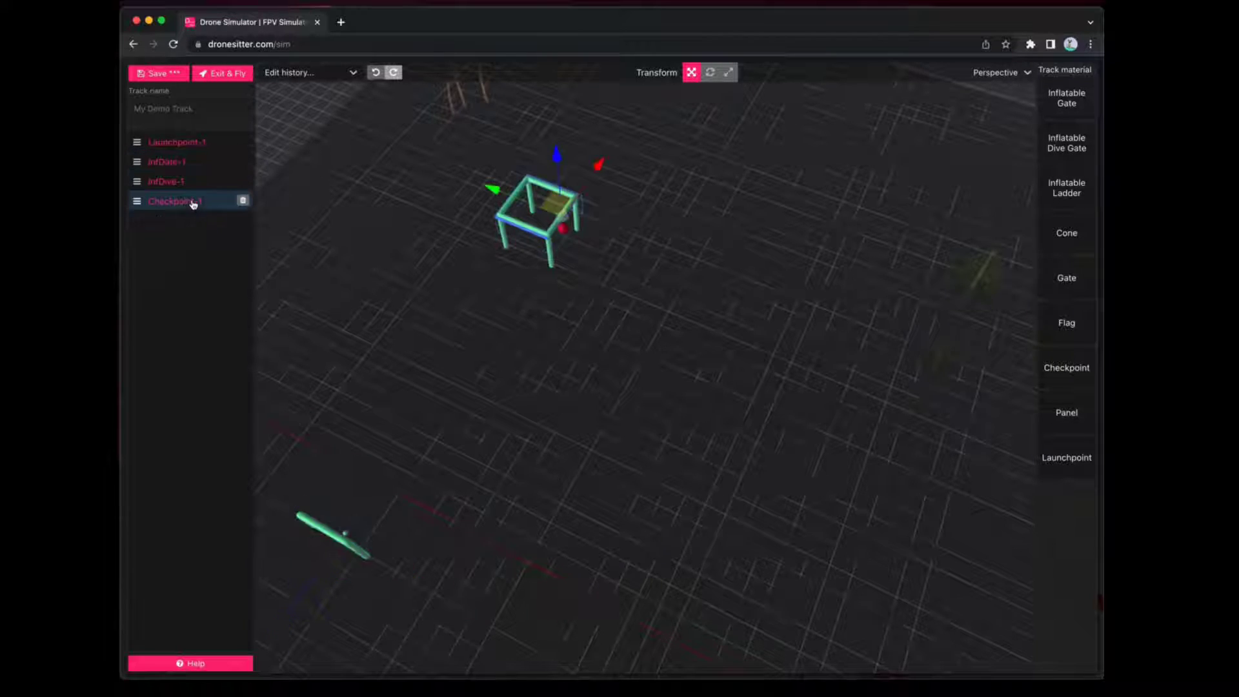
click(579, 242)
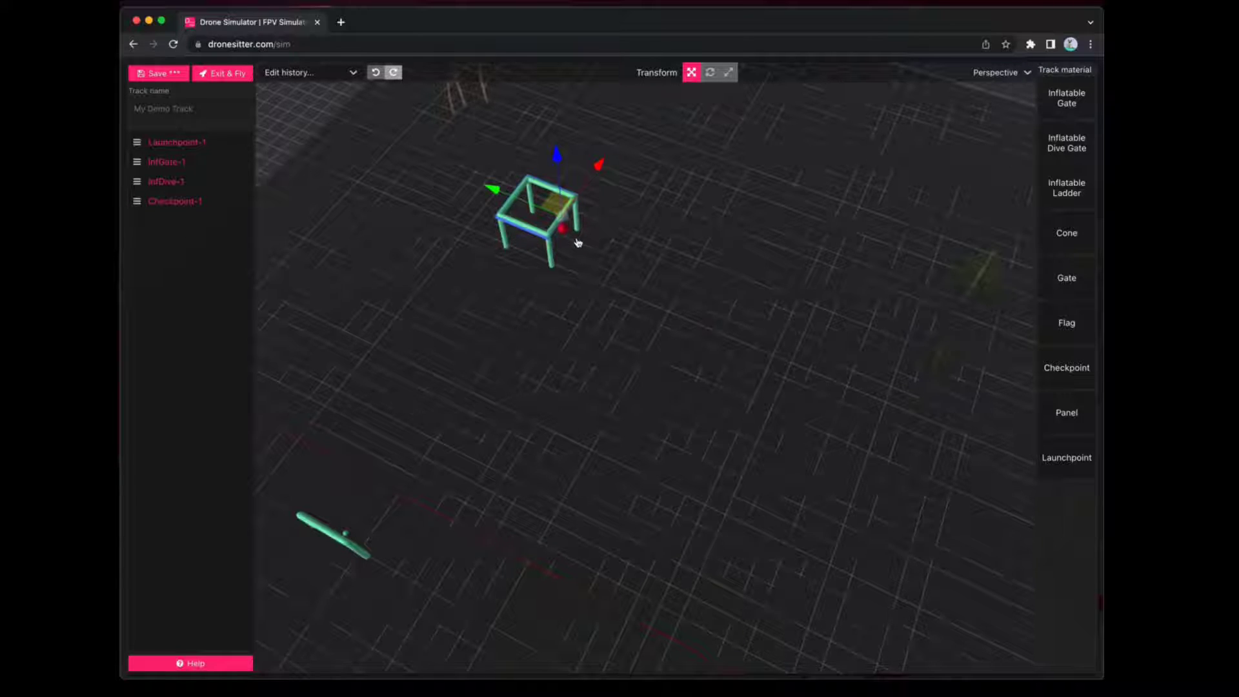
key(super+v)
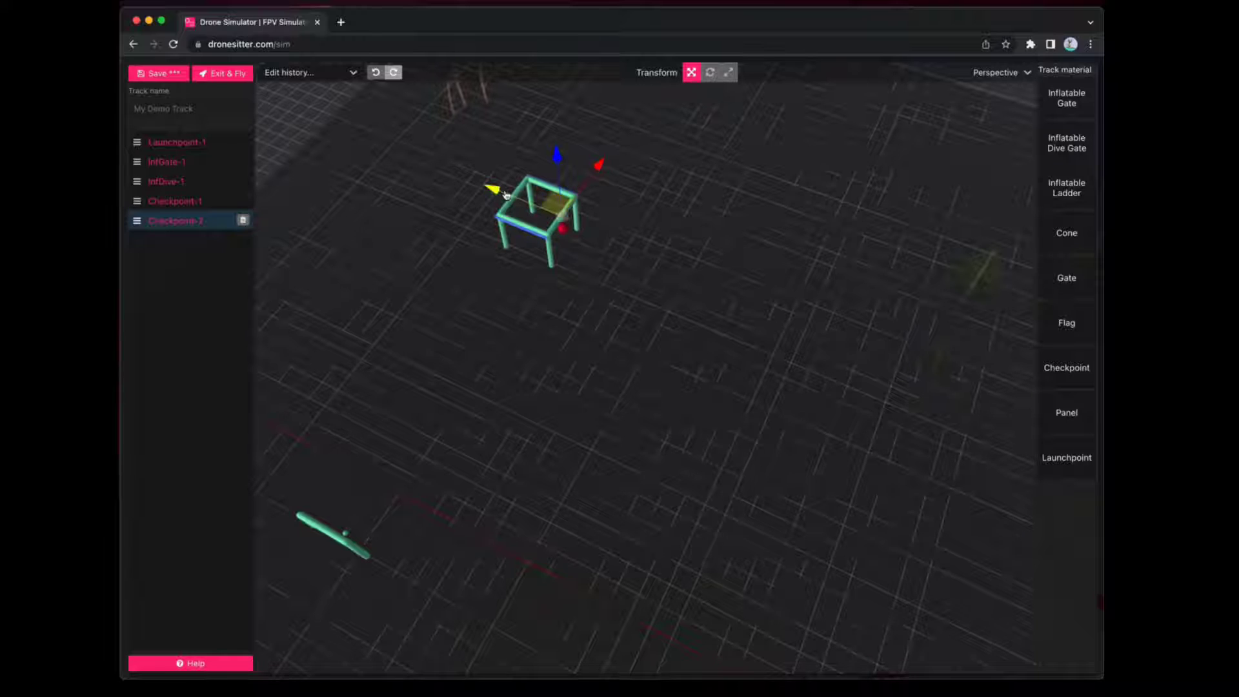
drag(491, 192, 517, 211)
Rotate the checkpoint copy upright and lower it to cover the dive gate's side opening
key(e)
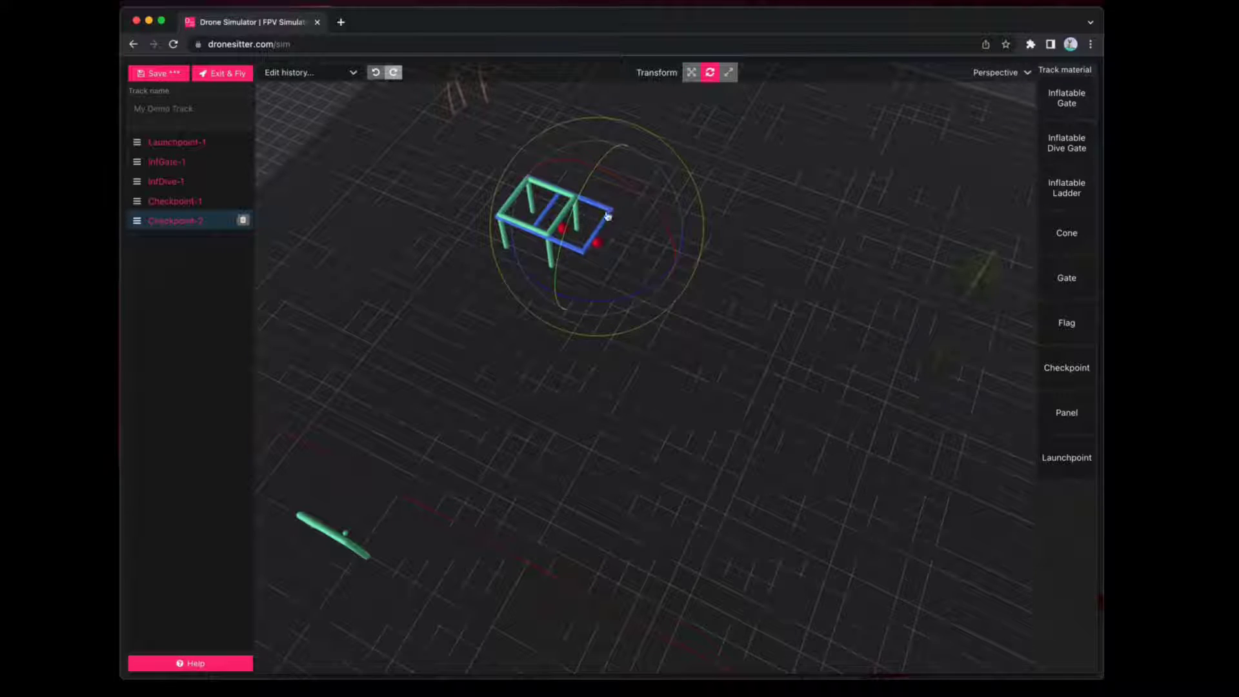
drag(645, 193, 707, 332)
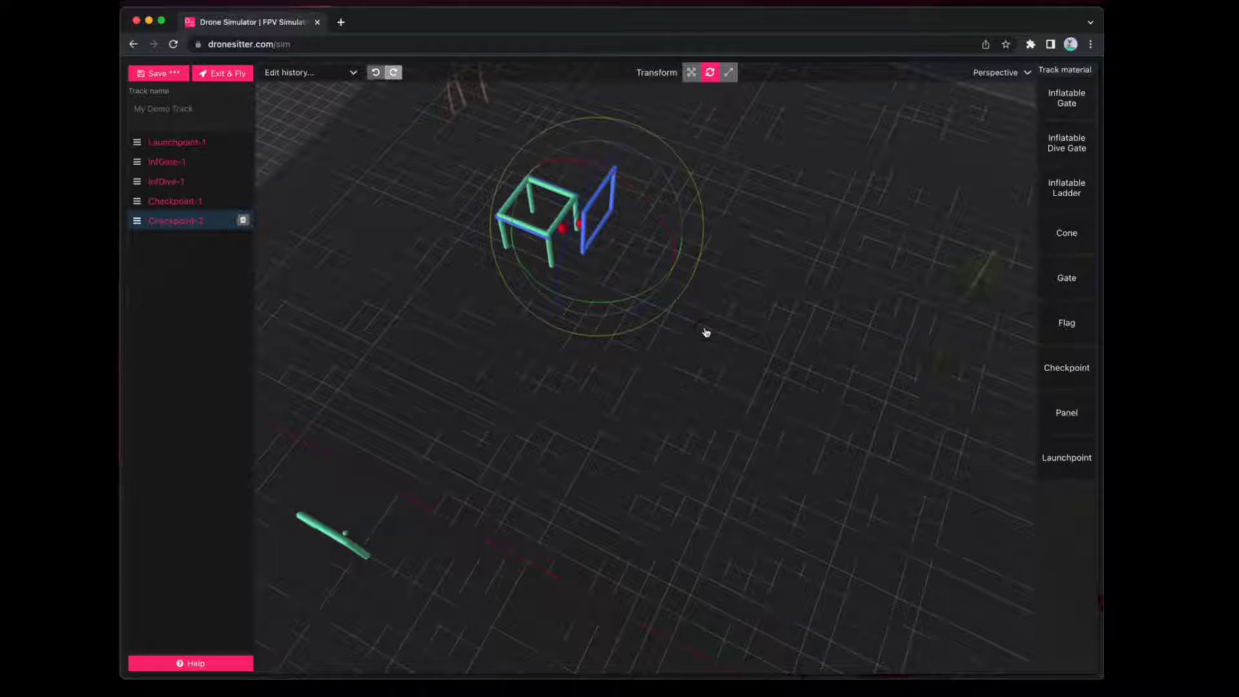
drag(679, 270, 672, 243)
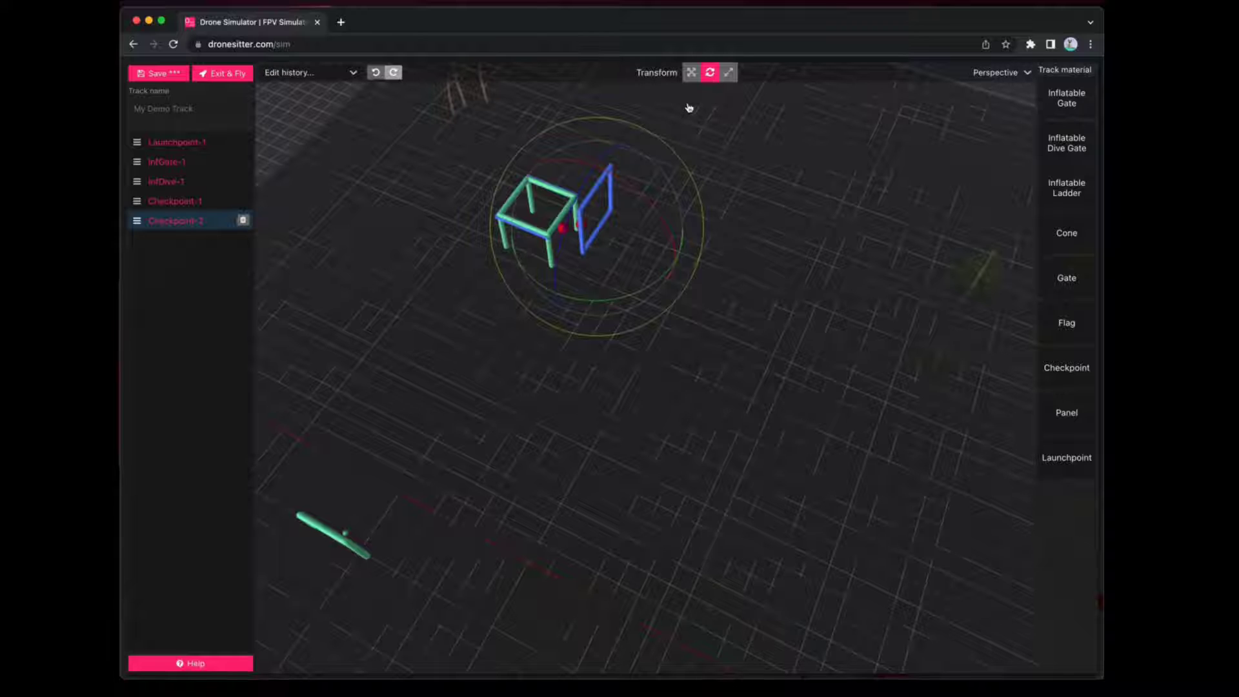
key(w)
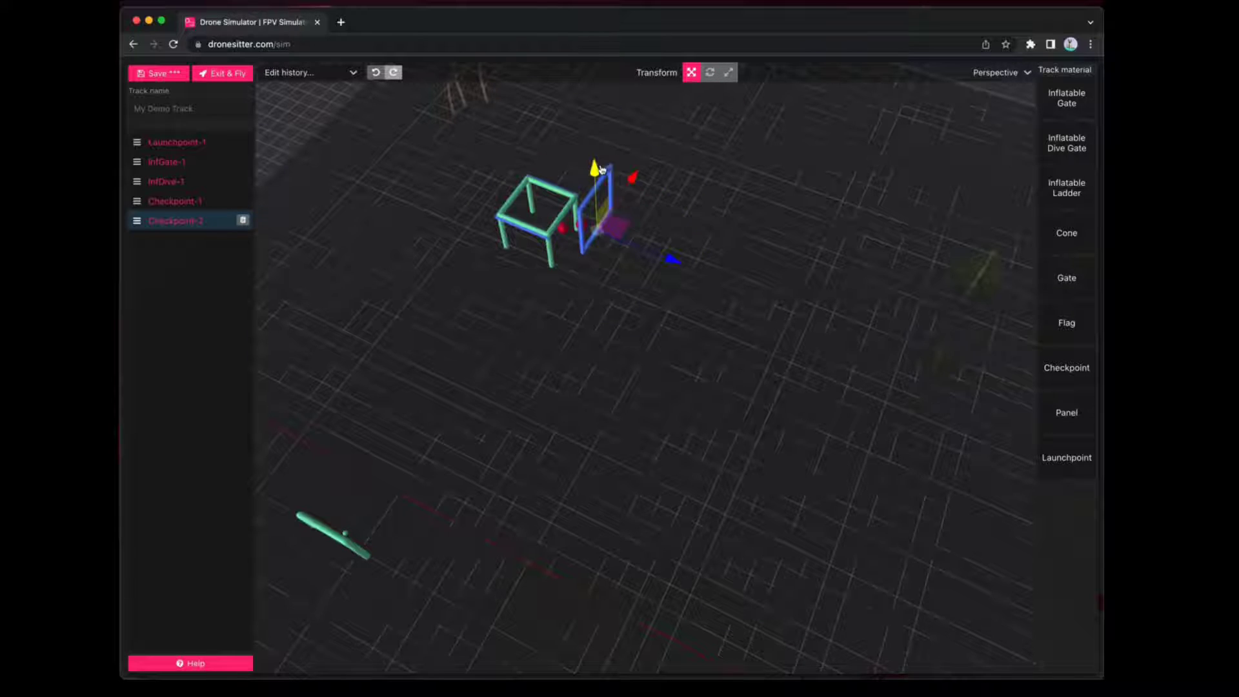
drag(675, 210, 772, 393)
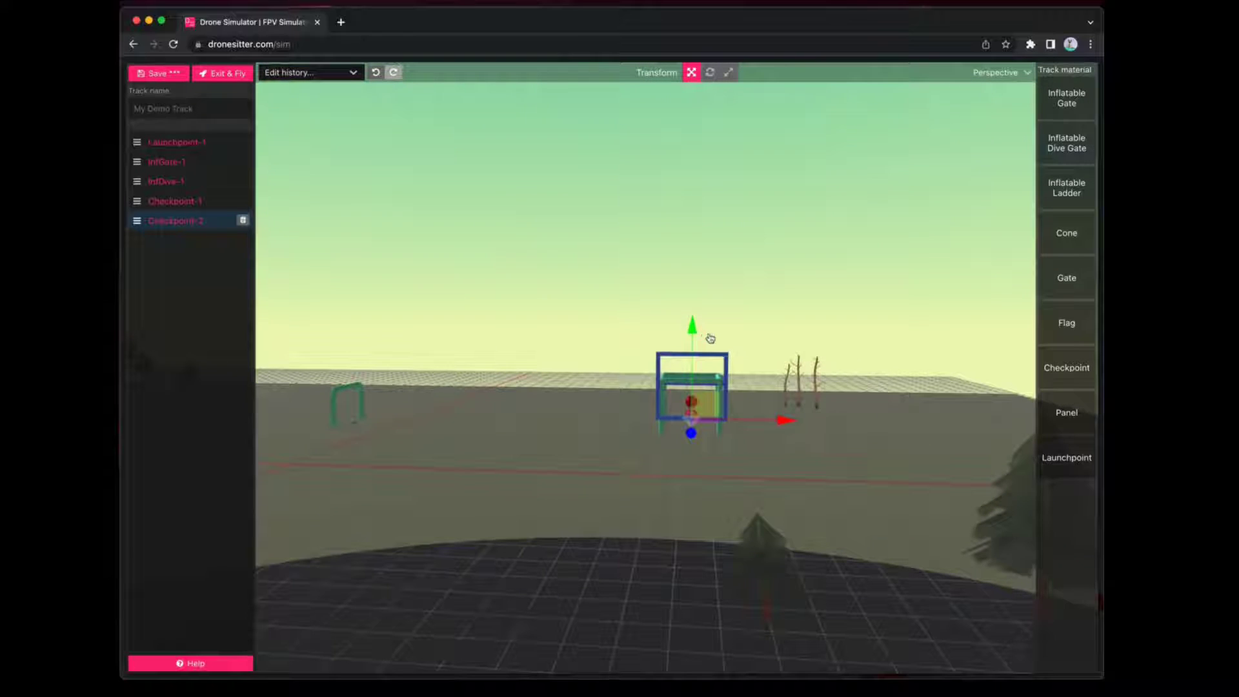
drag(694, 332, 496, 497)
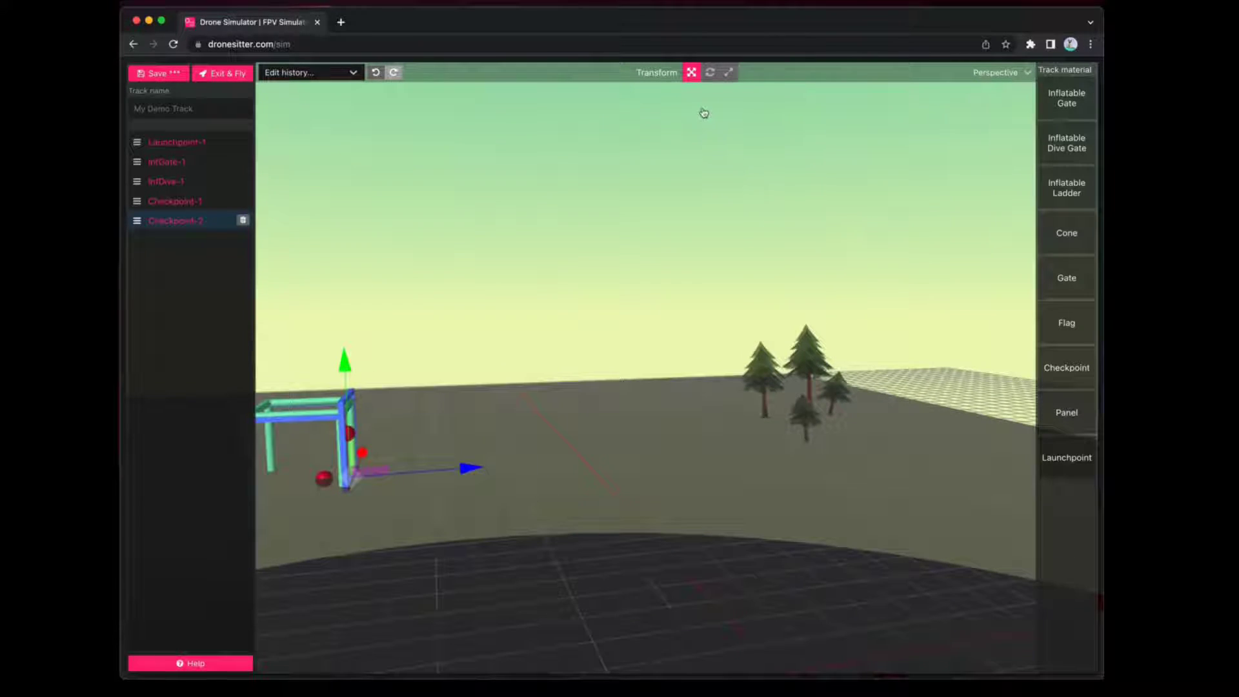
Rotate the upright checkpoint so its direction marker points outward from the dive gate, keeping it flush with the side opening
key(e)
drag(415, 478, 316, 321)
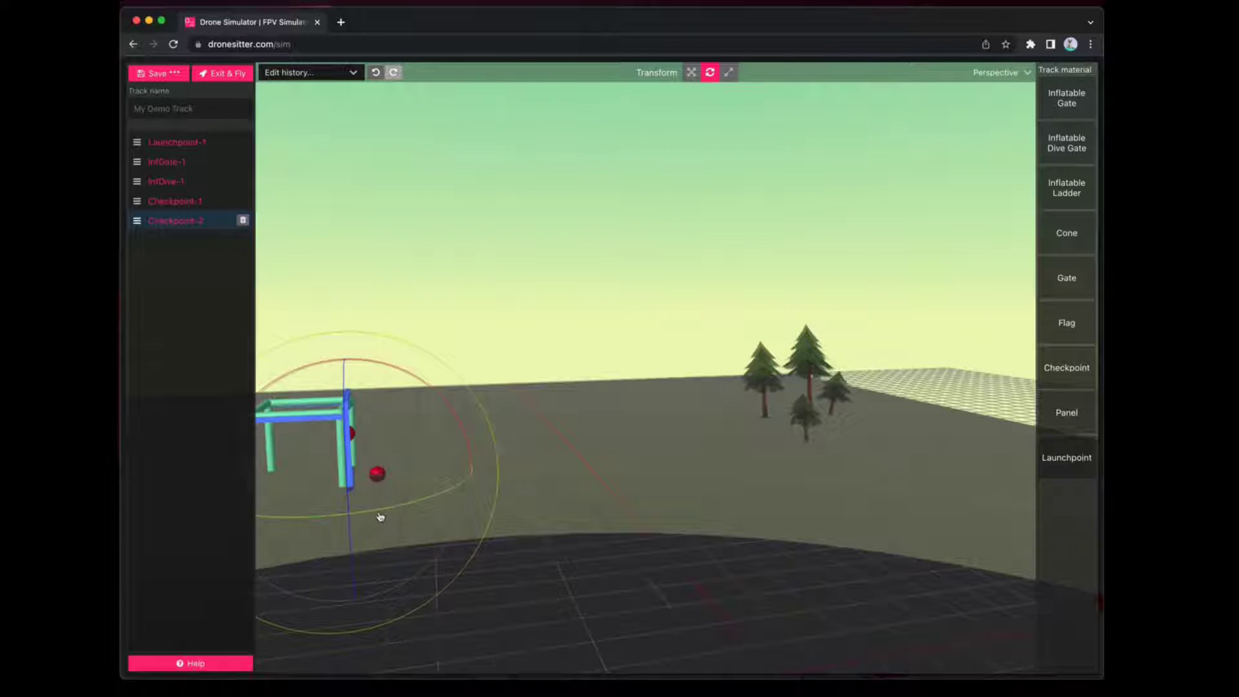
drag(390, 511, 365, 512)
drag(564, 503, 542, 439)
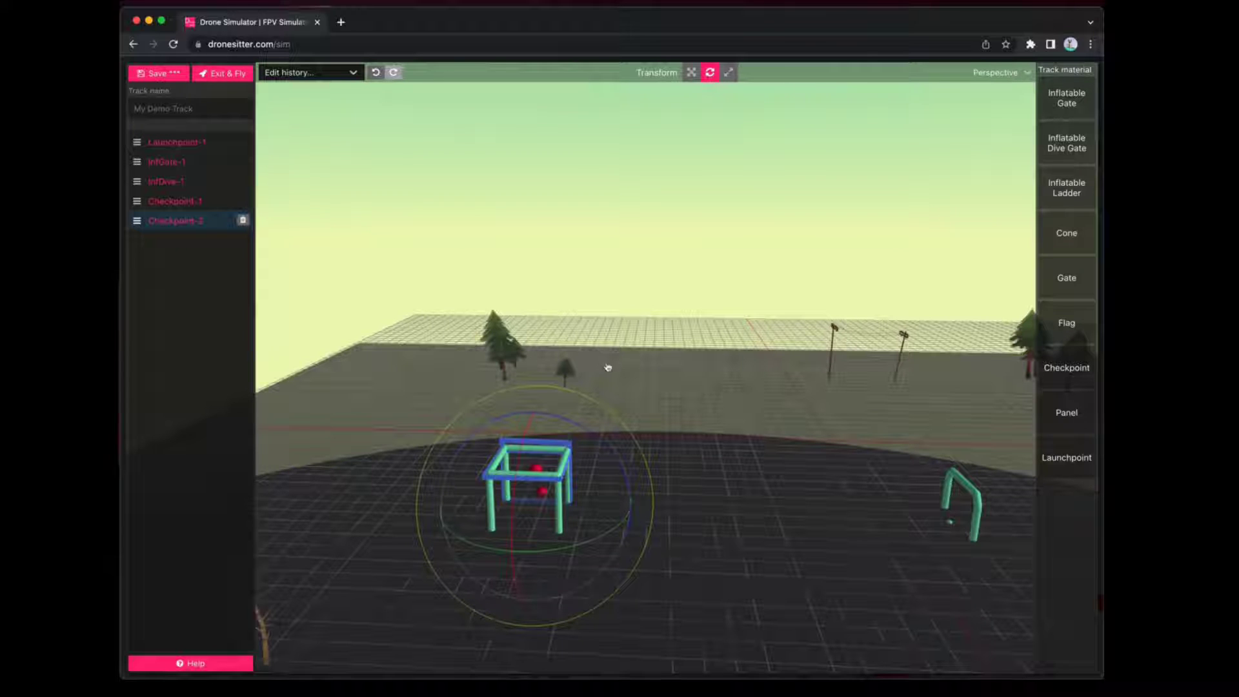
drag(649, 381, 551, 342)
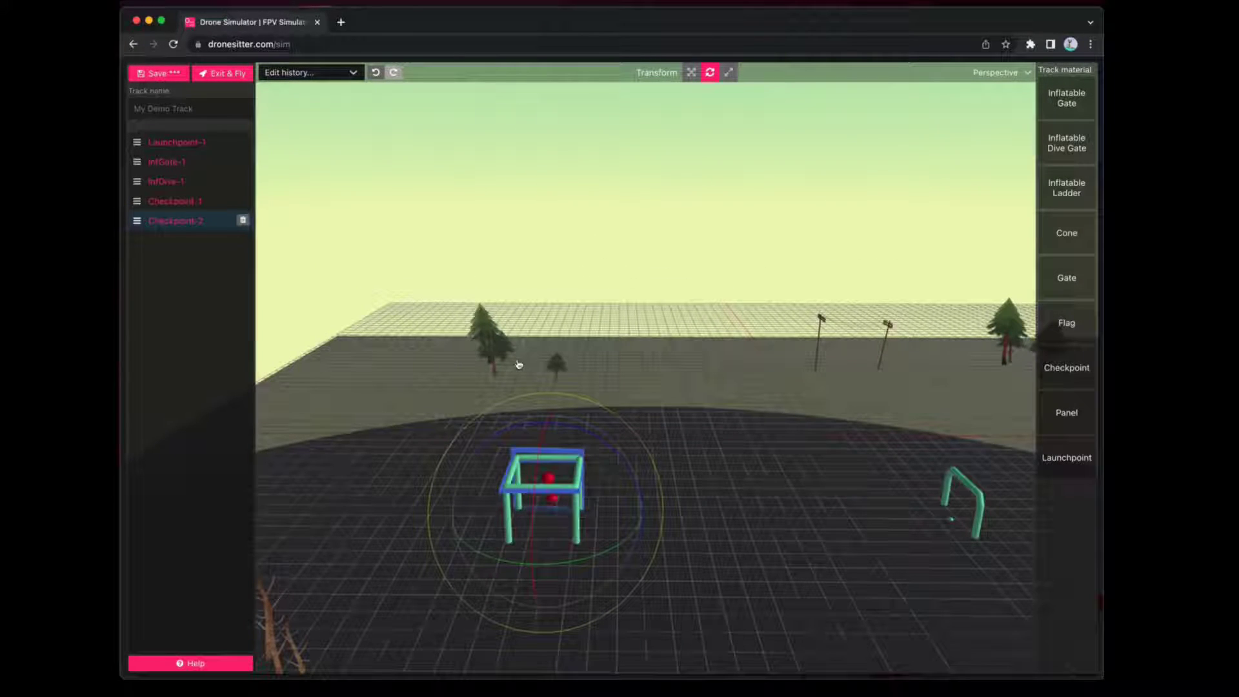
Duplicate the upright checkpoint and place the copy out in the field near the trees, adjusting its position and height
key(w)
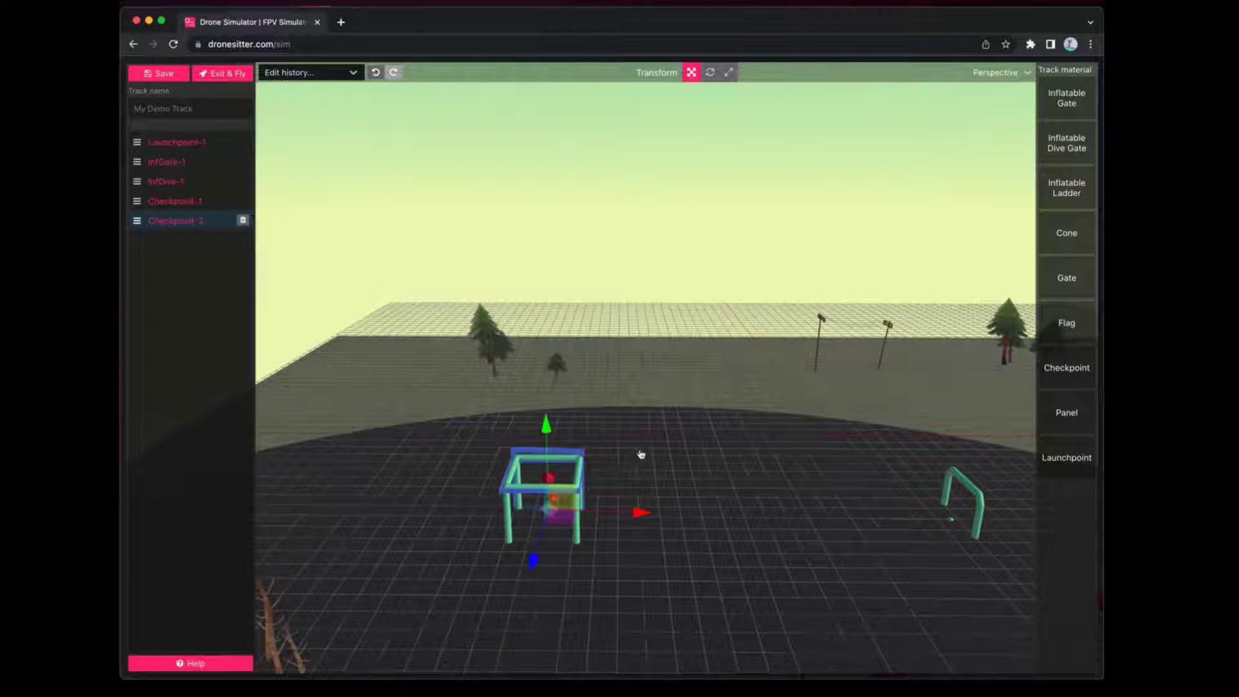
shift+drag(562, 515, 648, 226)
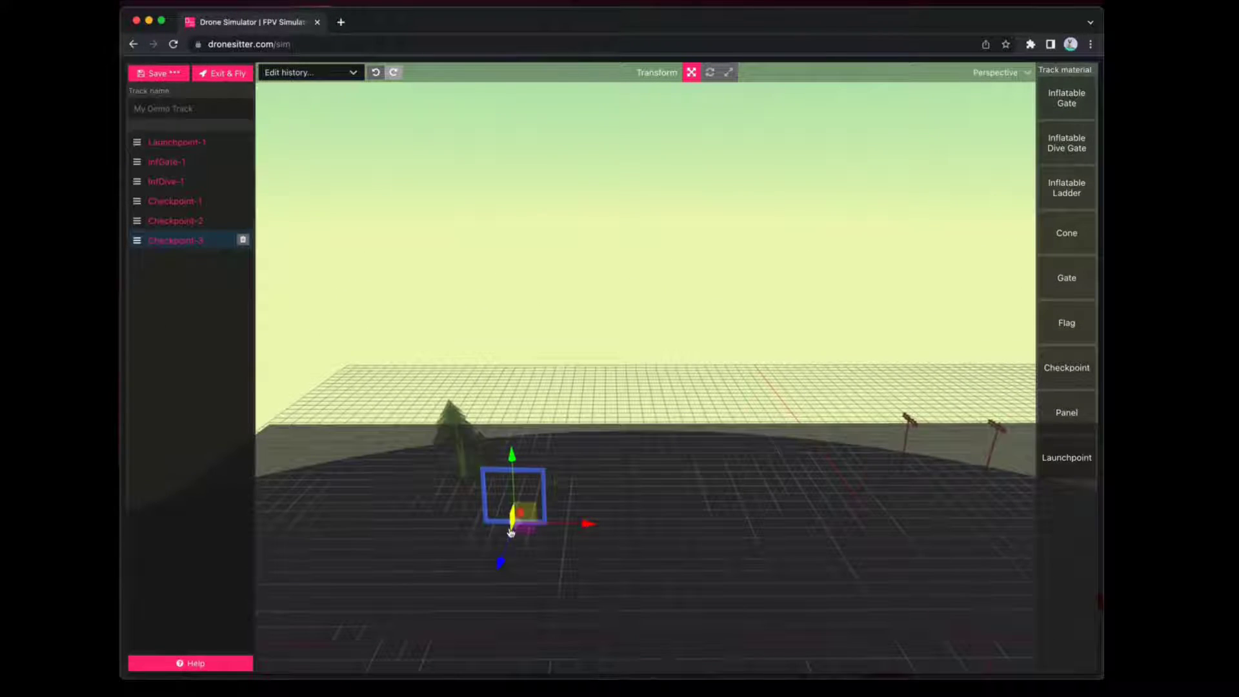
drag(510, 537, 512, 530)
drag(518, 448, 519, 452)
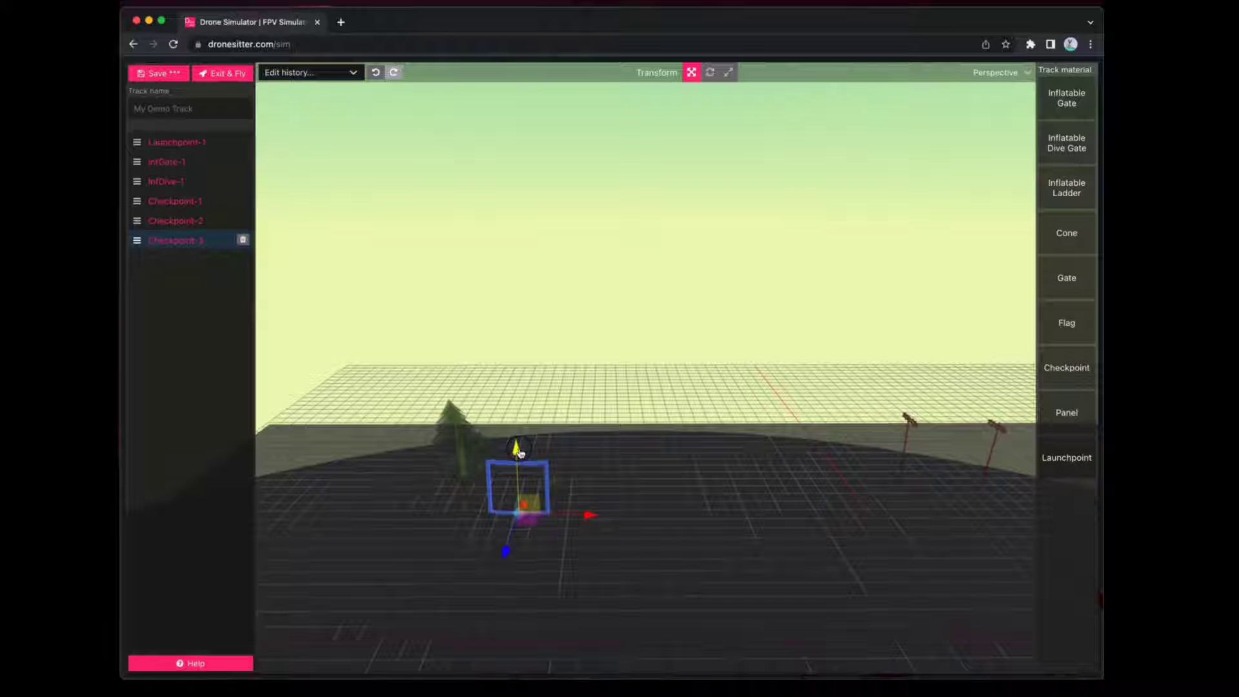
Add an inflatable ladder and move it into the open field, a short distance from the standalone checkpoint near the trees
drag(605, 483, 629, 551)
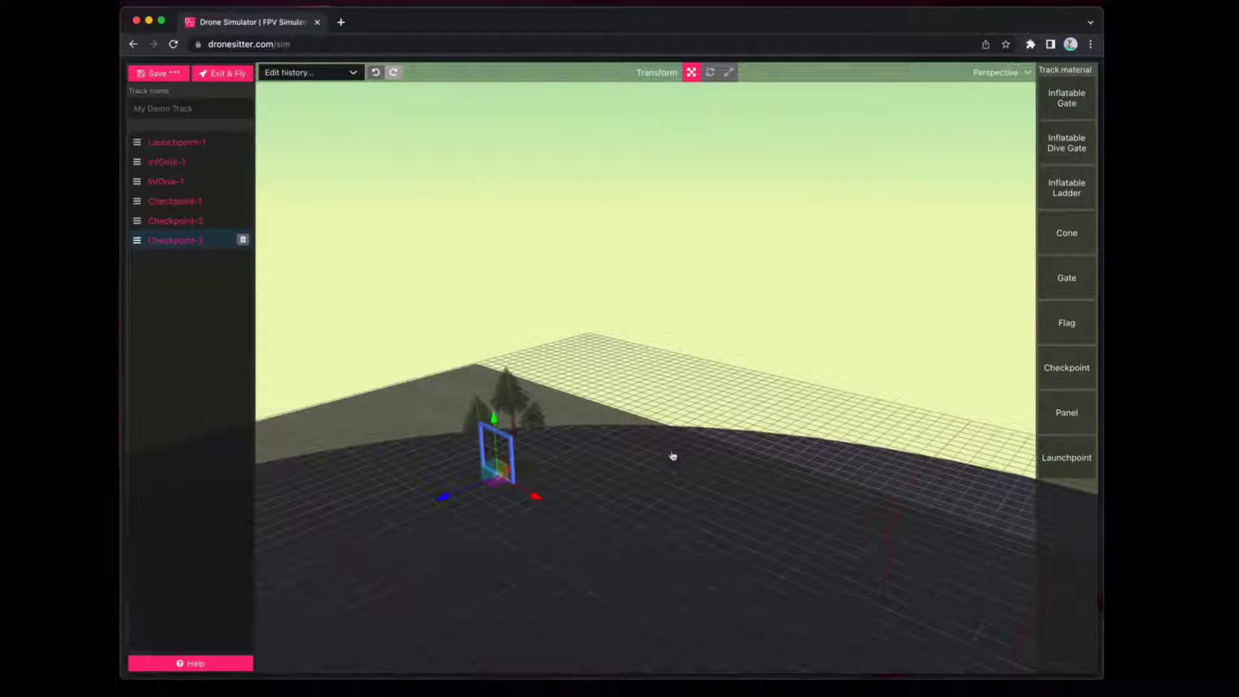
click(1075, 195)
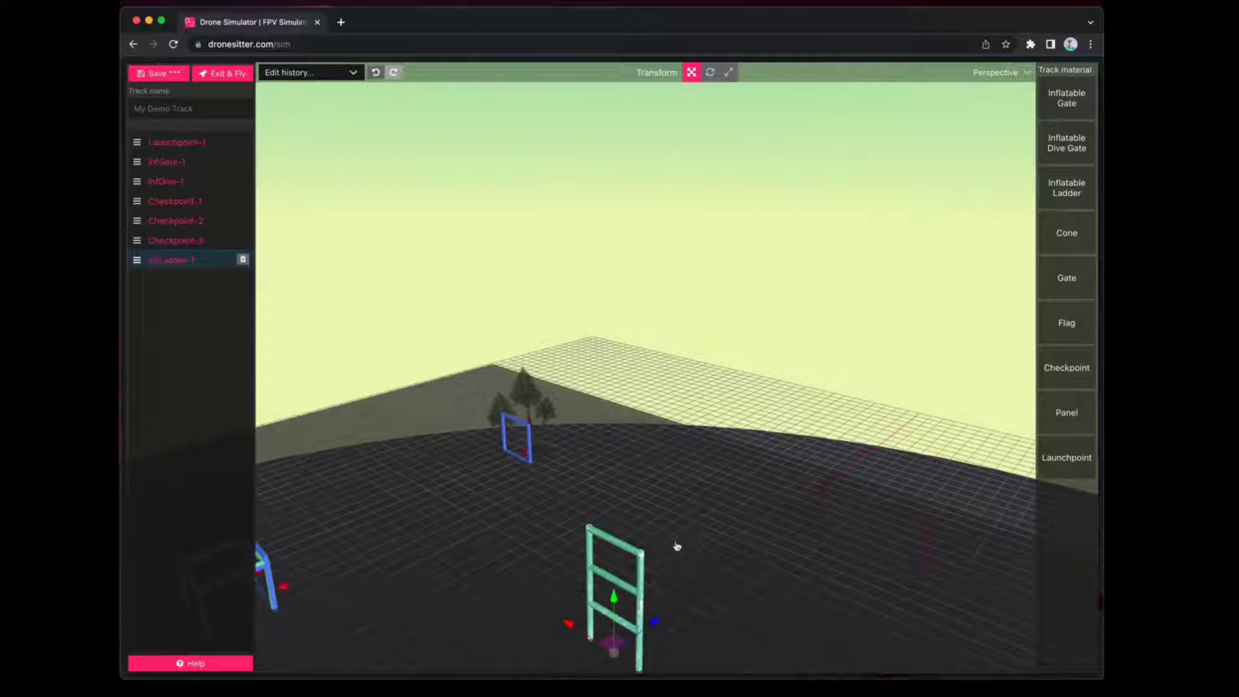
drag(612, 641, 664, 406)
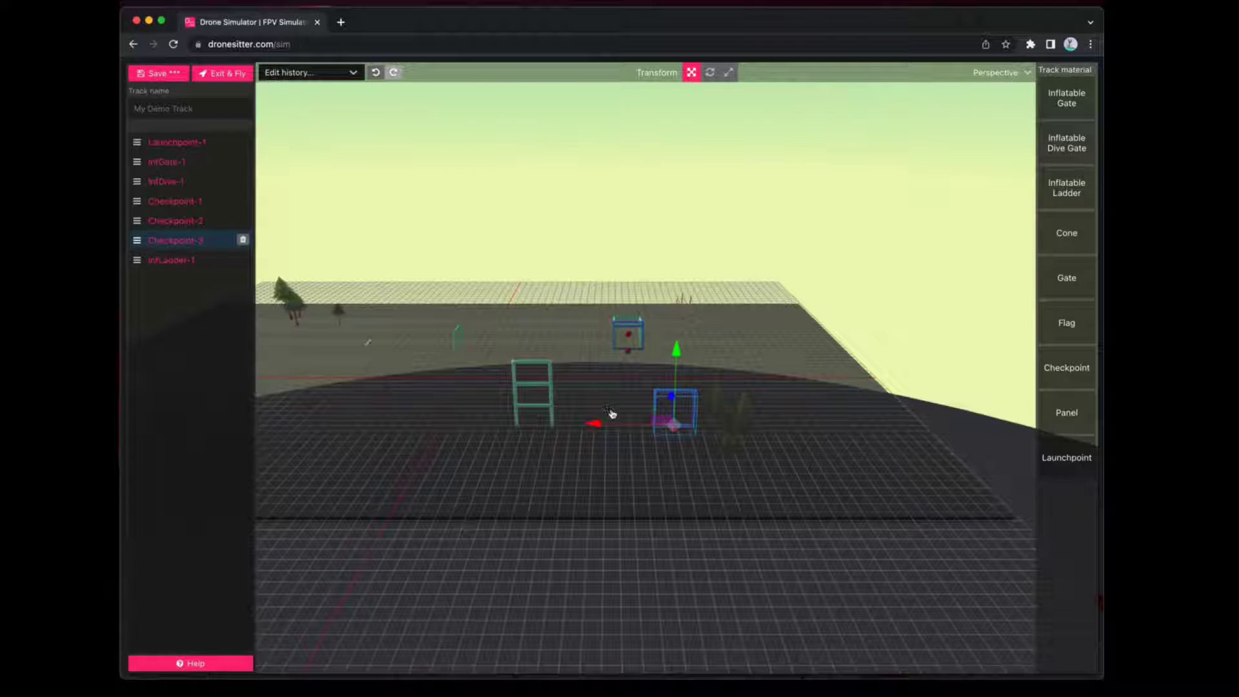
Duplicate the standalone field checkpoint and move the copy over to the inflatable ladder
key(super+v)
drag(643, 424, 521, 383)
drag(580, 397, 457, 401)
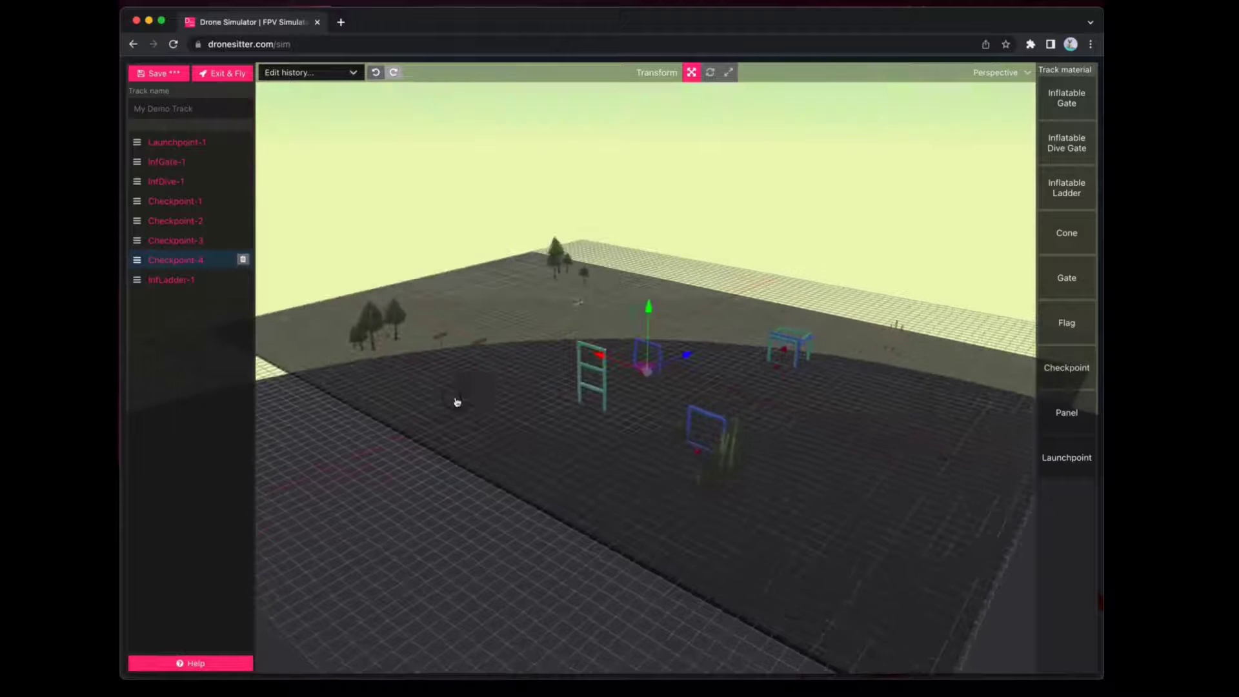
drag(695, 379, 538, 397)
drag(818, 441, 766, 443)
drag(864, 478, 765, 464)
drag(865, 581, 846, 491)
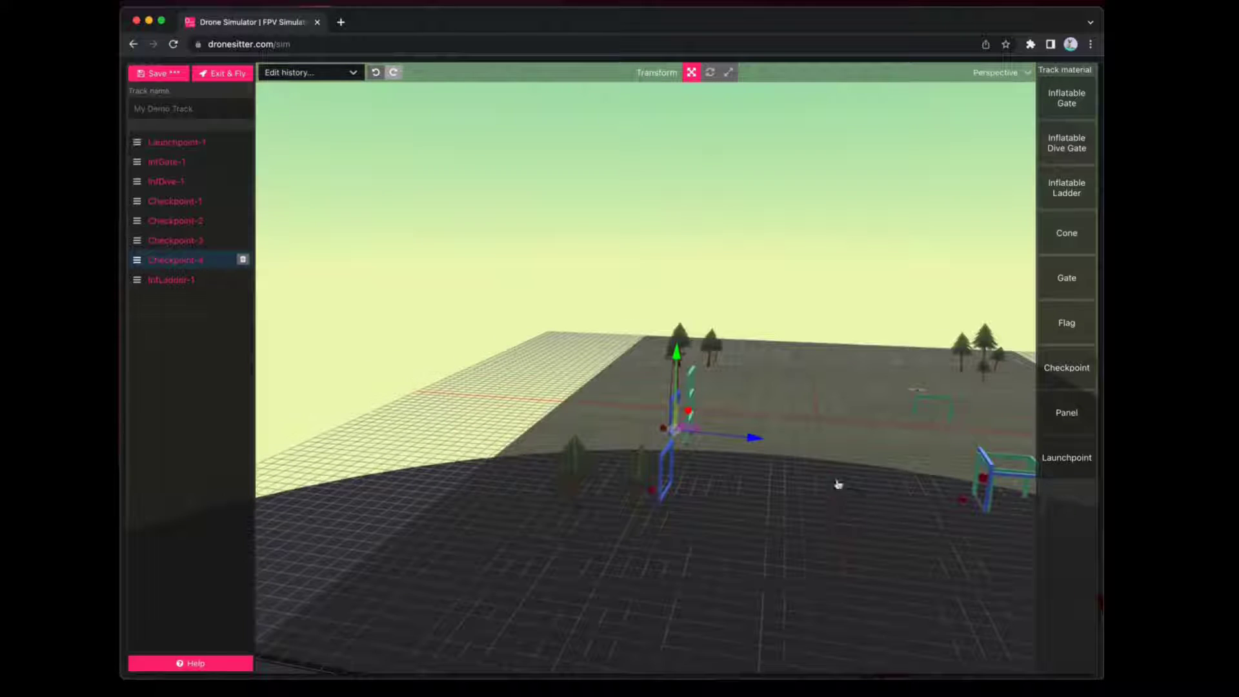
Raise the checkpoint copy to the ladder's top opening and align it flush with the frame
drag(769, 442, 782, 442)
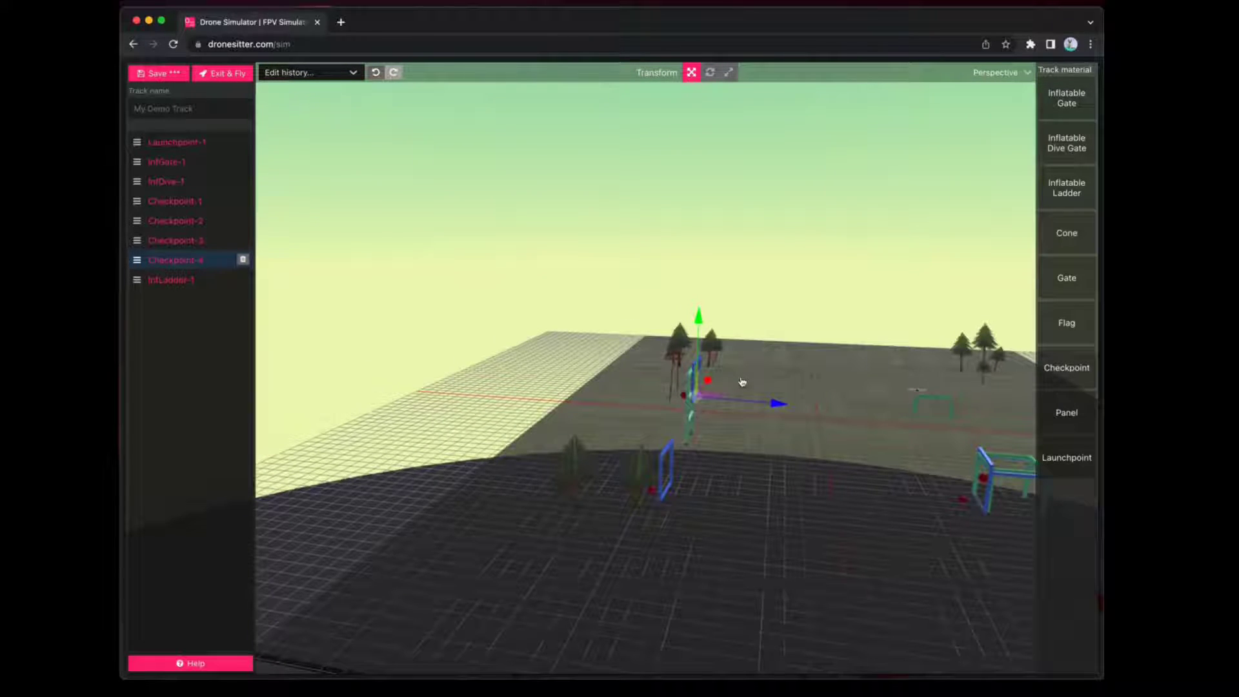
drag(716, 382, 712, 386)
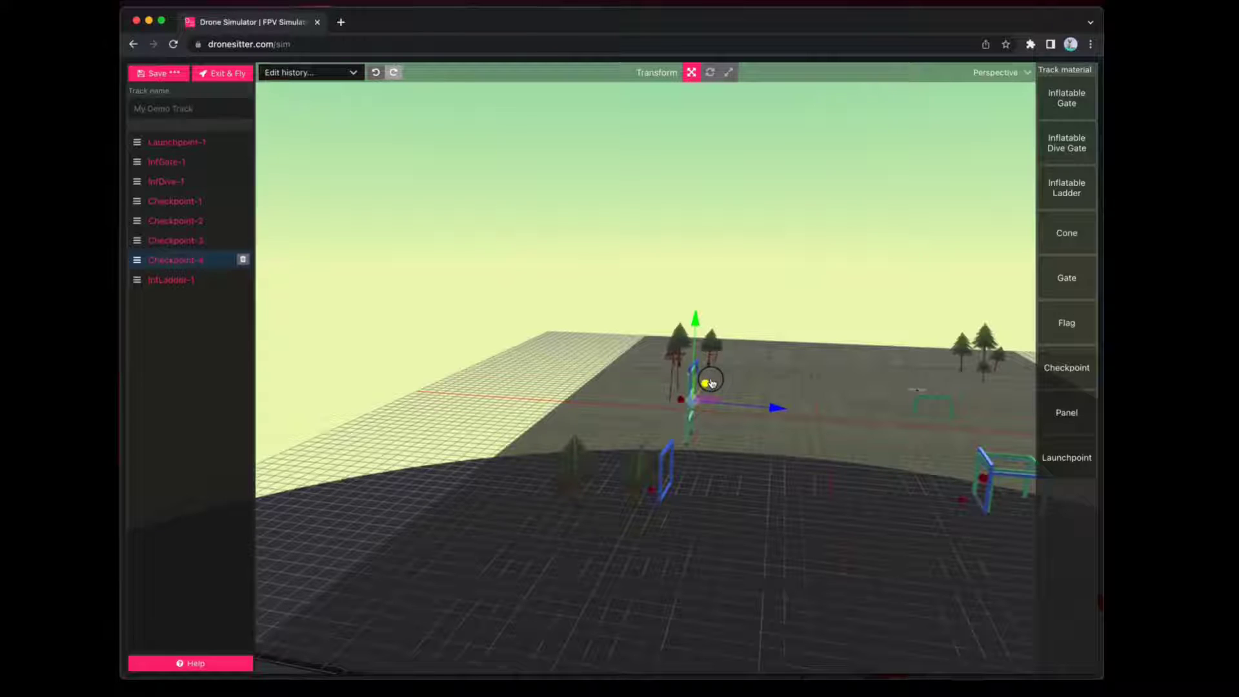
drag(762, 425, 628, 476)
drag(800, 449, 796, 444)
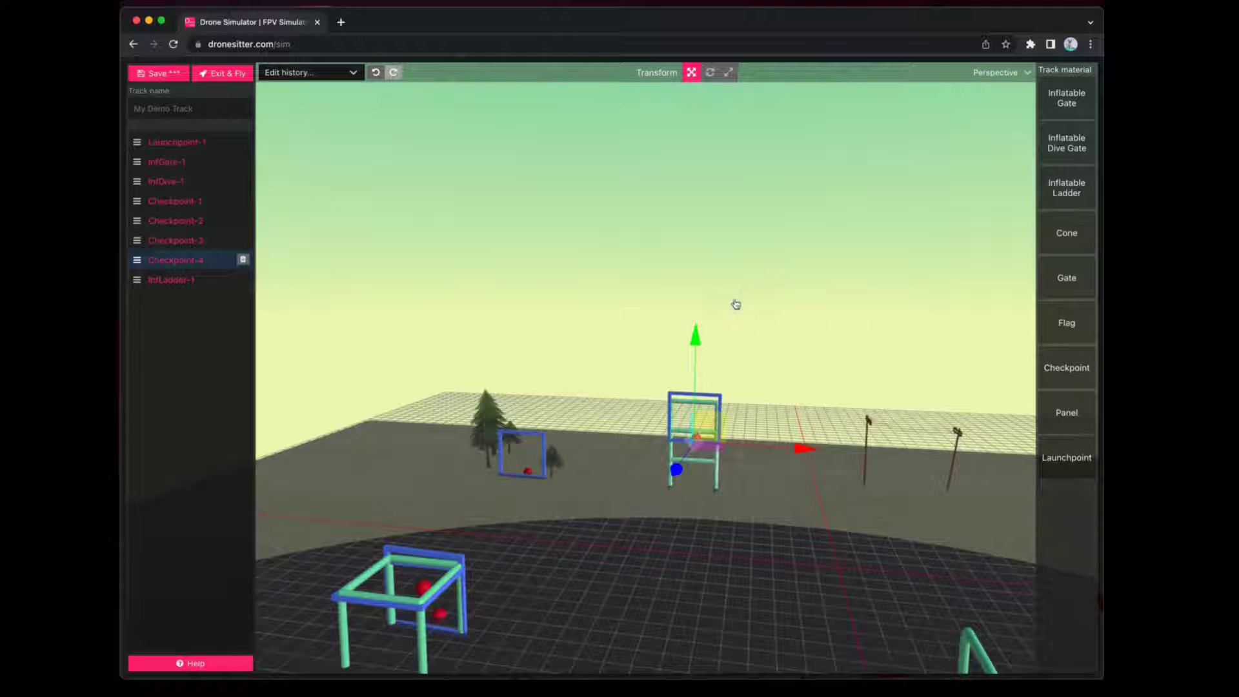
Scale the checkpoint to match the ladder's top opening and adjust its height so it fits the frame
key(r)
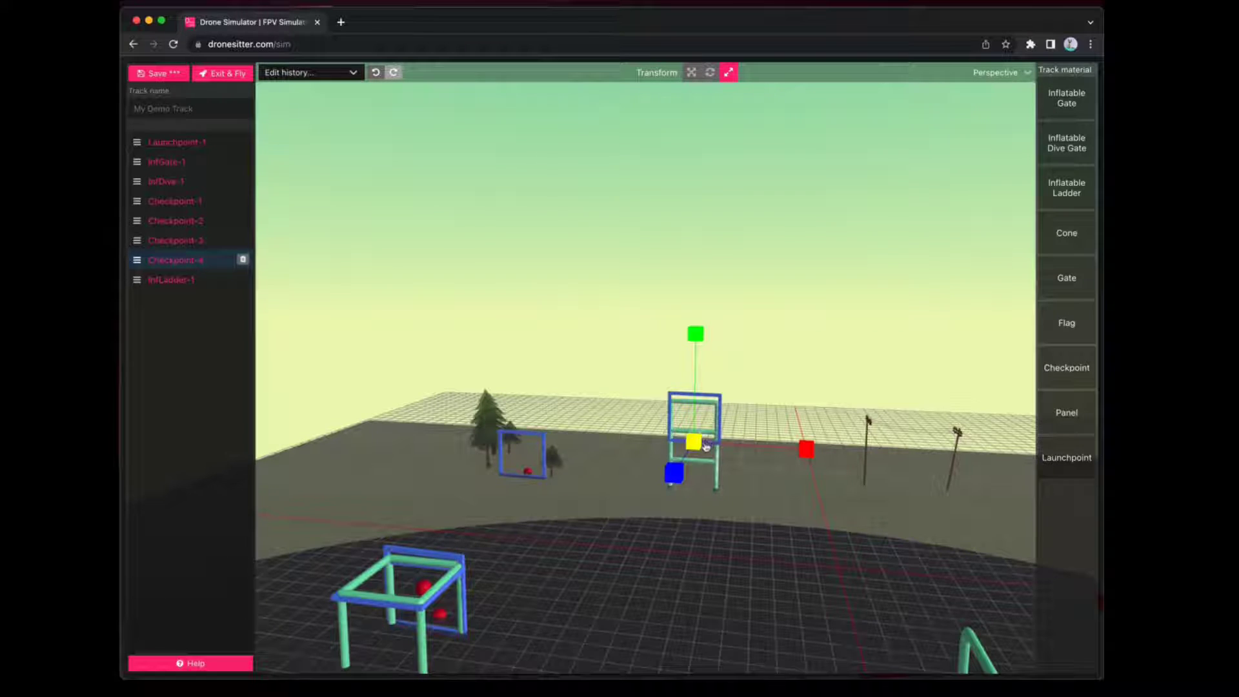
drag(702, 446, 698, 452)
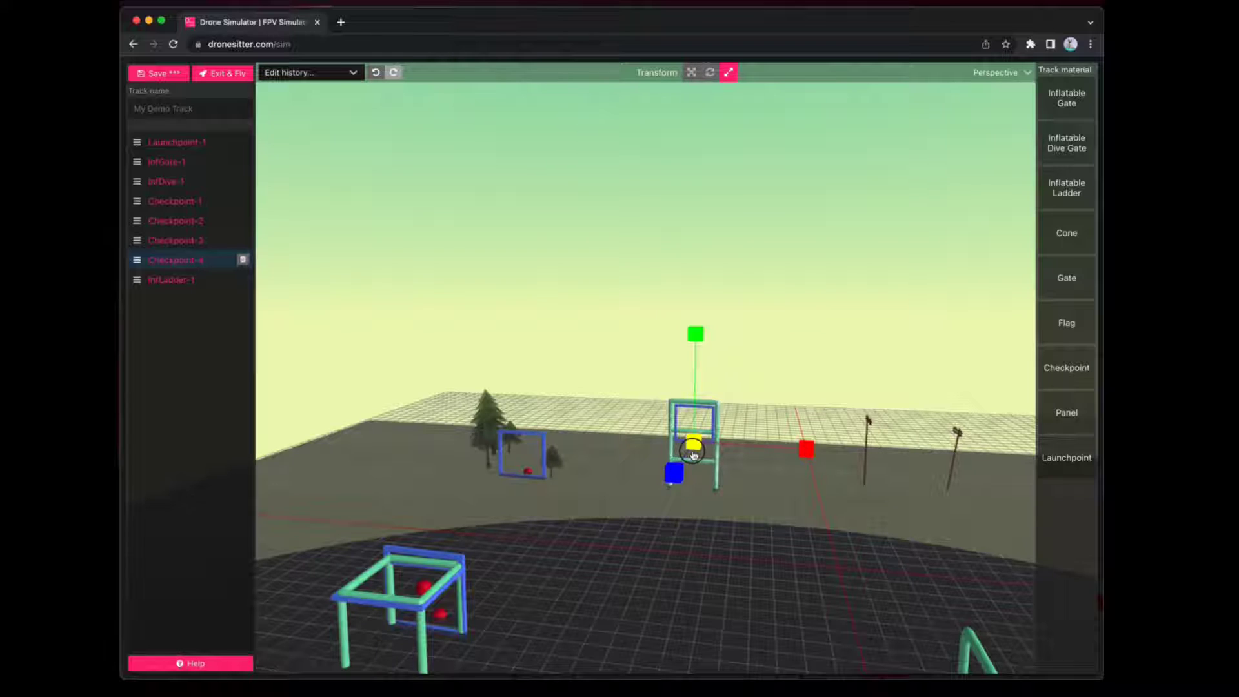
drag(697, 343, 695, 345)
drag(795, 439, 810, 451)
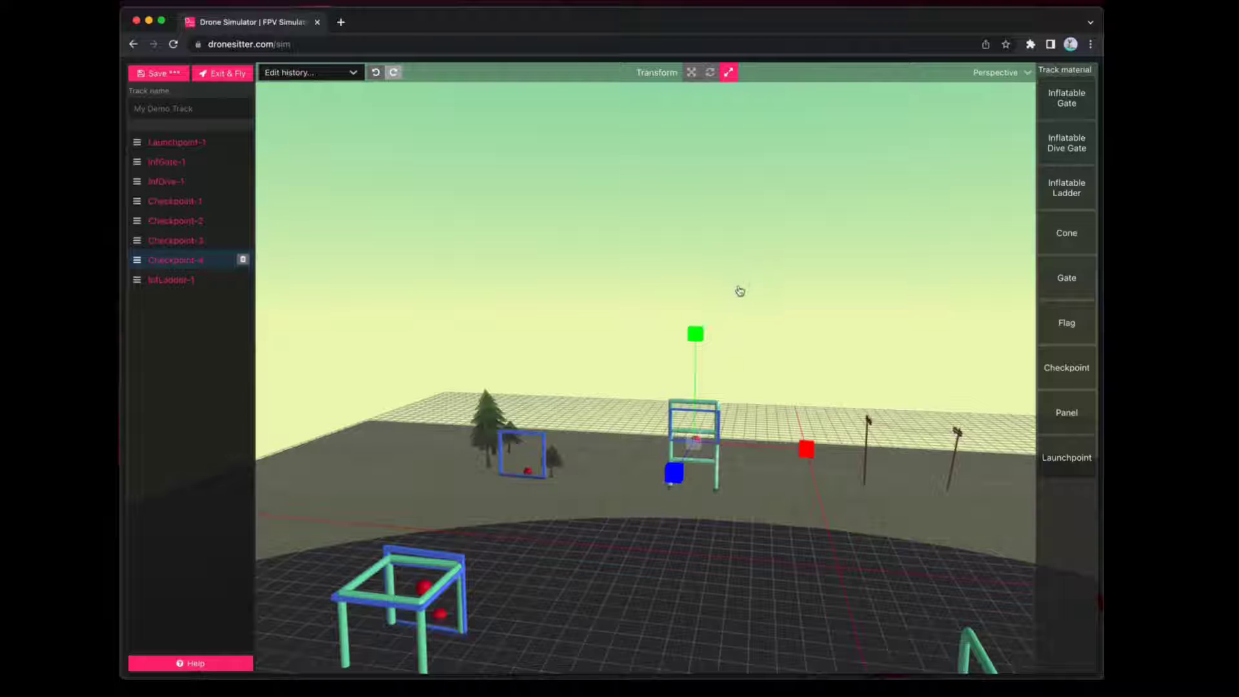
key(w)
drag(700, 333, 700, 337)
drag(792, 381, 869, 378)
drag(828, 489, 818, 542)
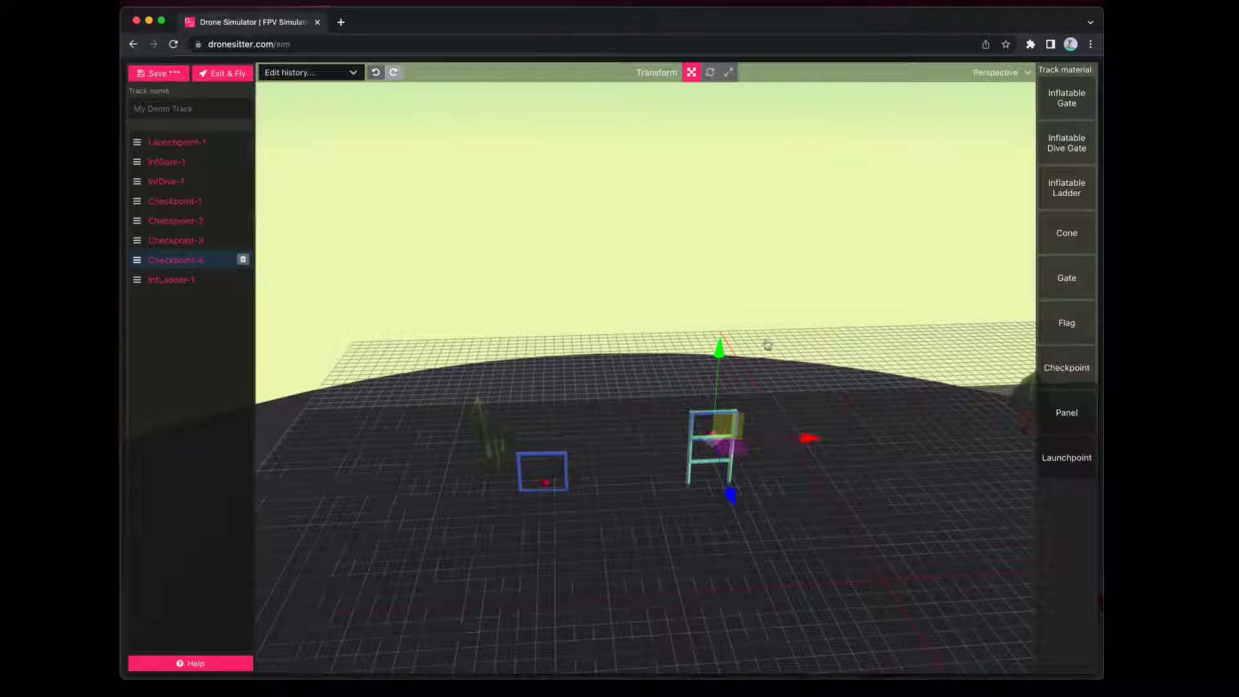
click(709, 72)
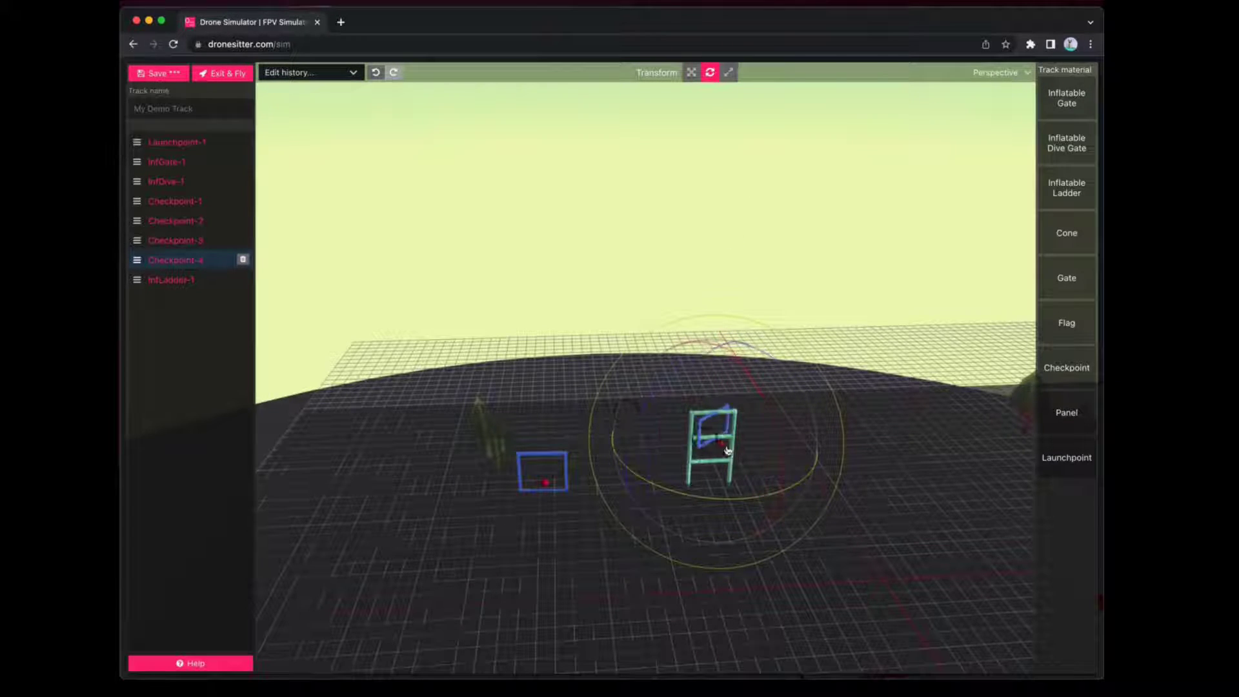
click(377, 73)
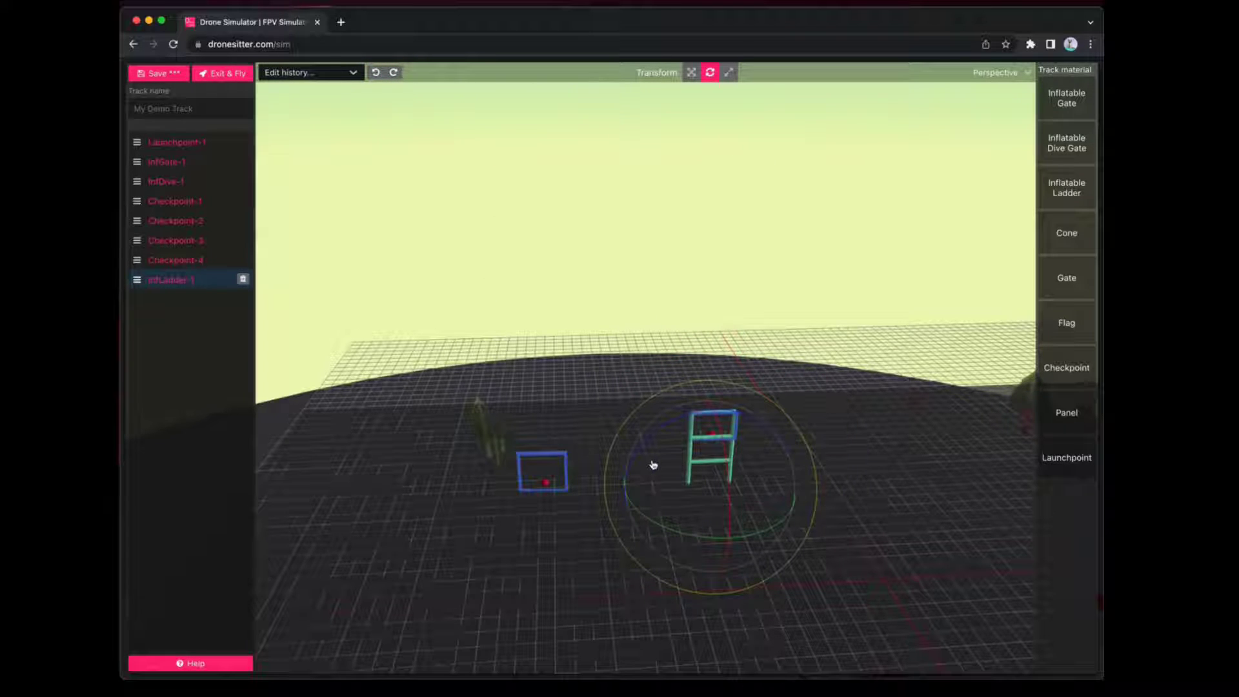
drag(744, 437, 820, 365)
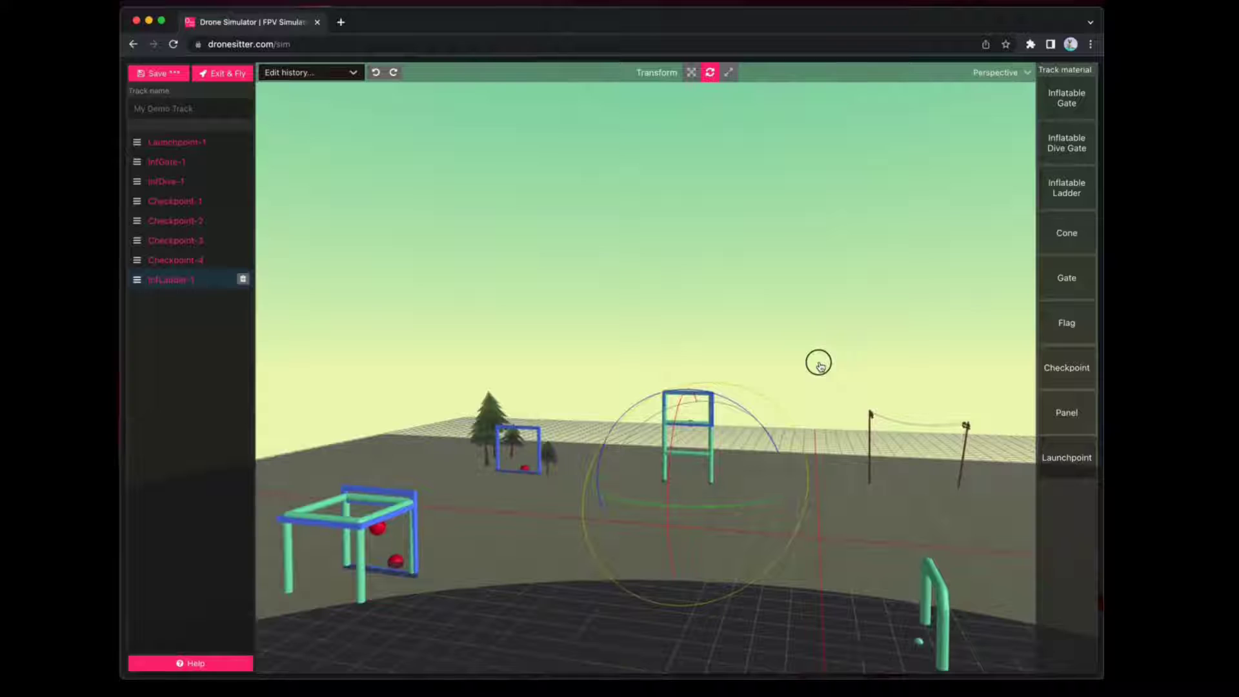
click(728, 72)
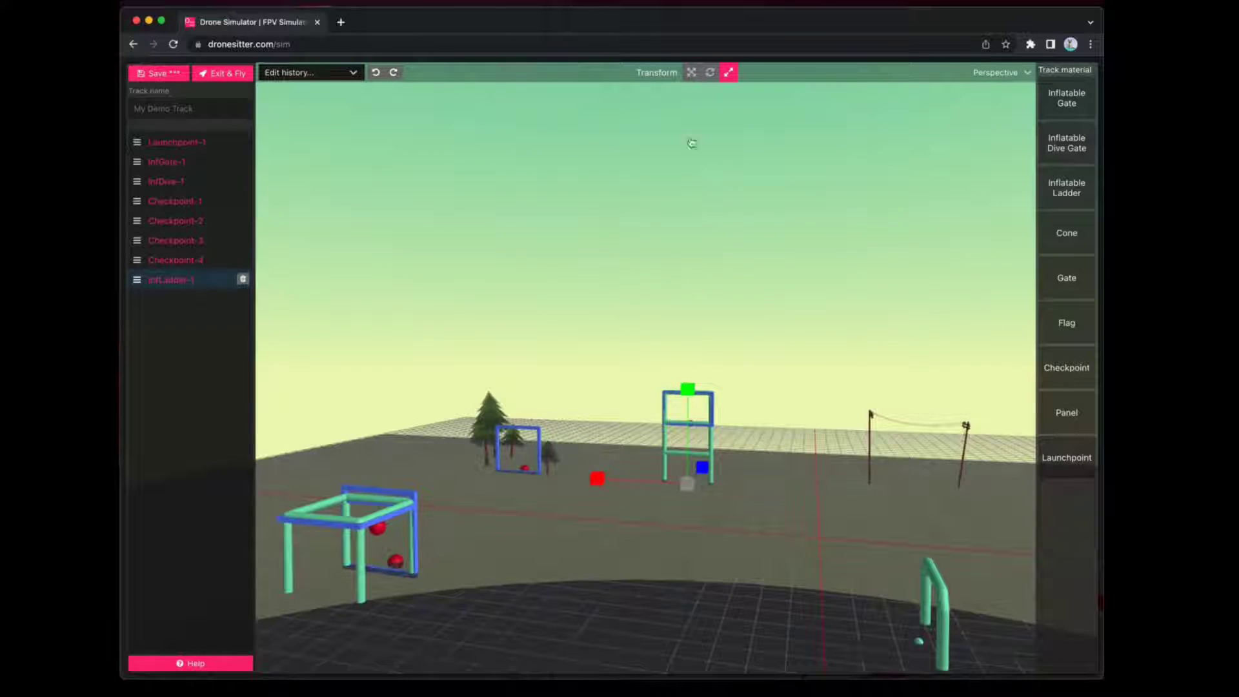
click(692, 76)
drag(626, 476, 622, 477)
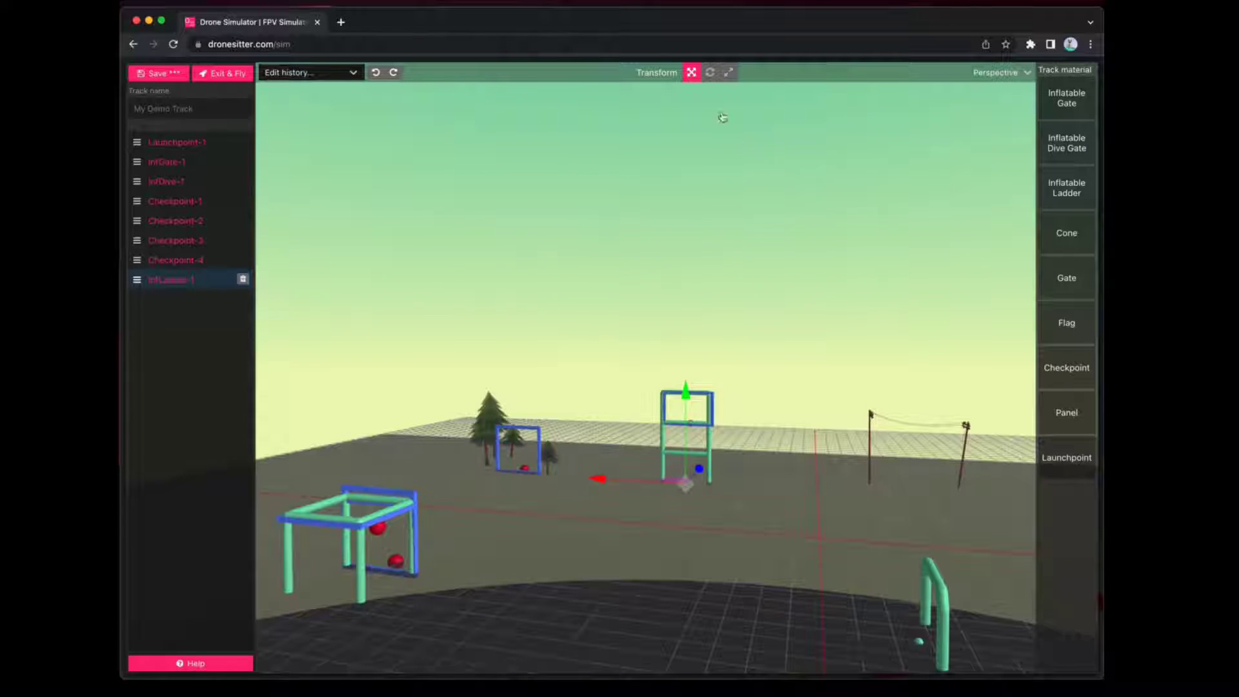
click(373, 73)
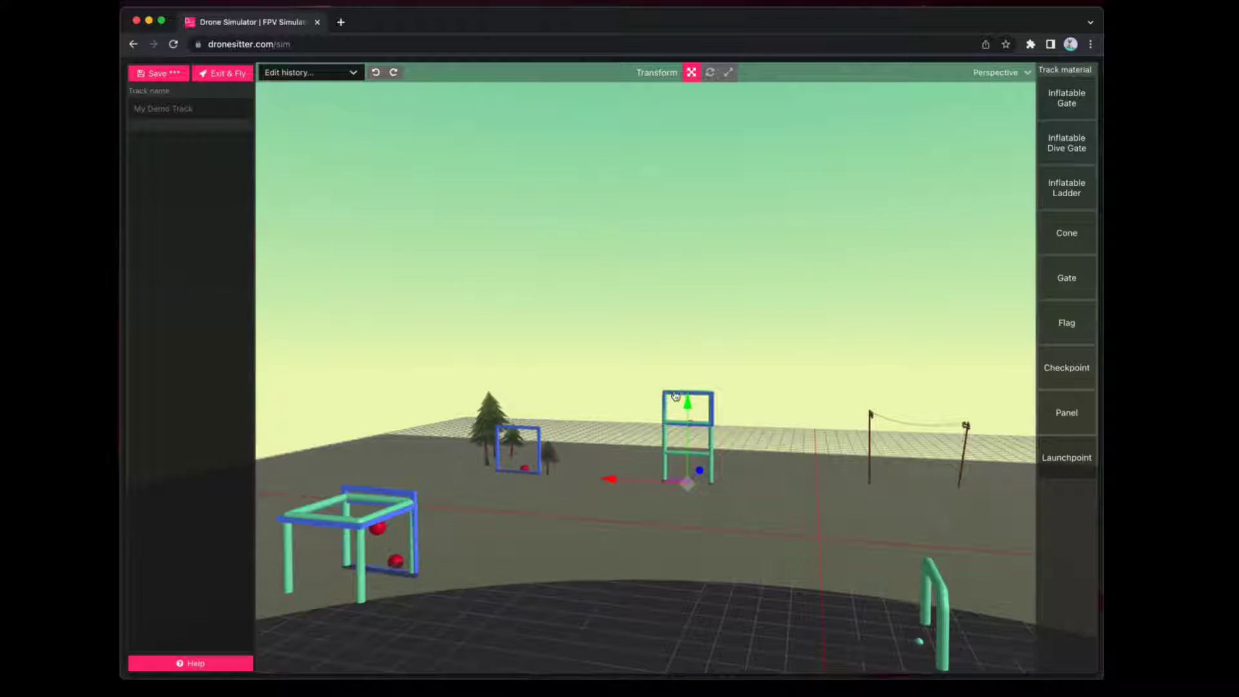
Duplicate the ladder's top checkpoint twice and lower the copies to cover the middle and bottom openings
click(714, 410)
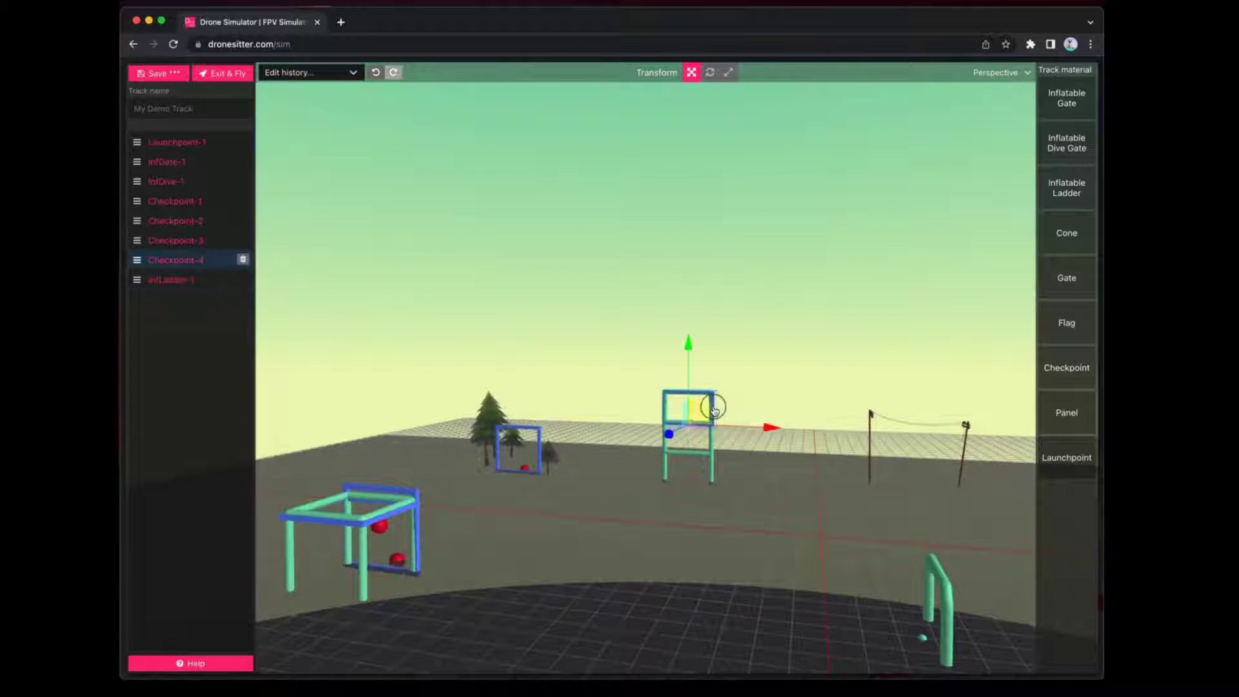
double_click(713, 410)
drag(824, 367, 821, 367)
click(804, 255)
key(super+v)
drag(610, 291, 613, 505)
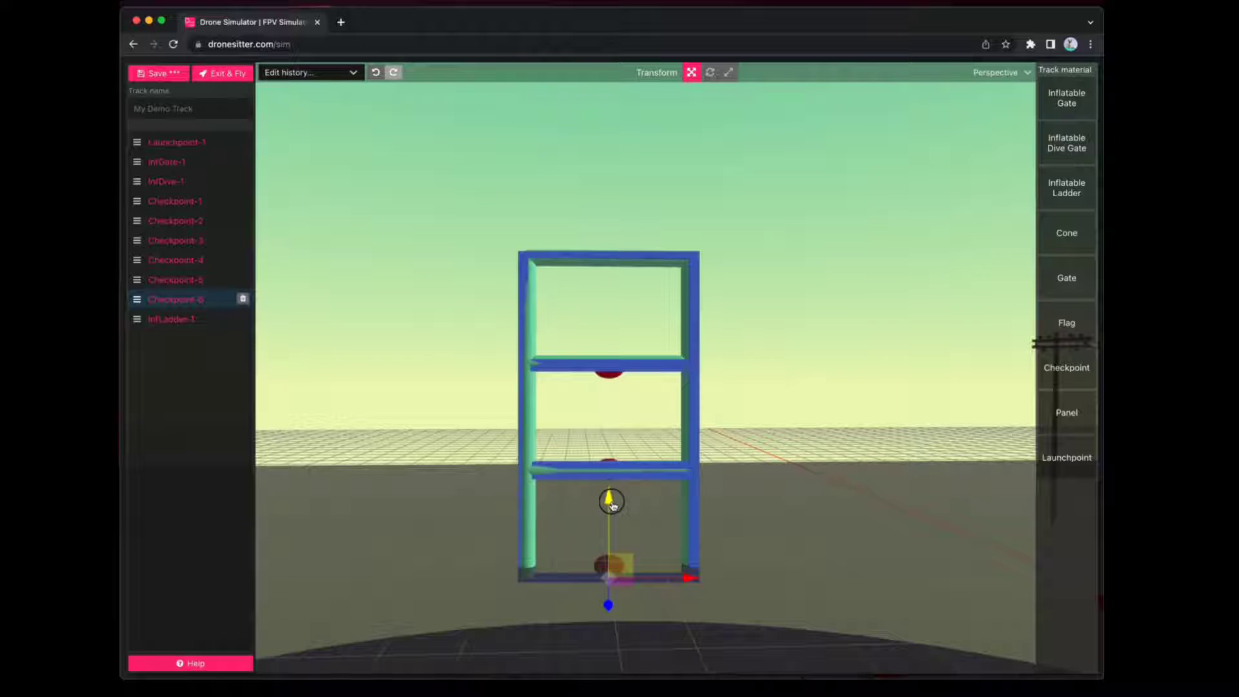
double_click(626, 269)
scroll(779, 239, down, 5)
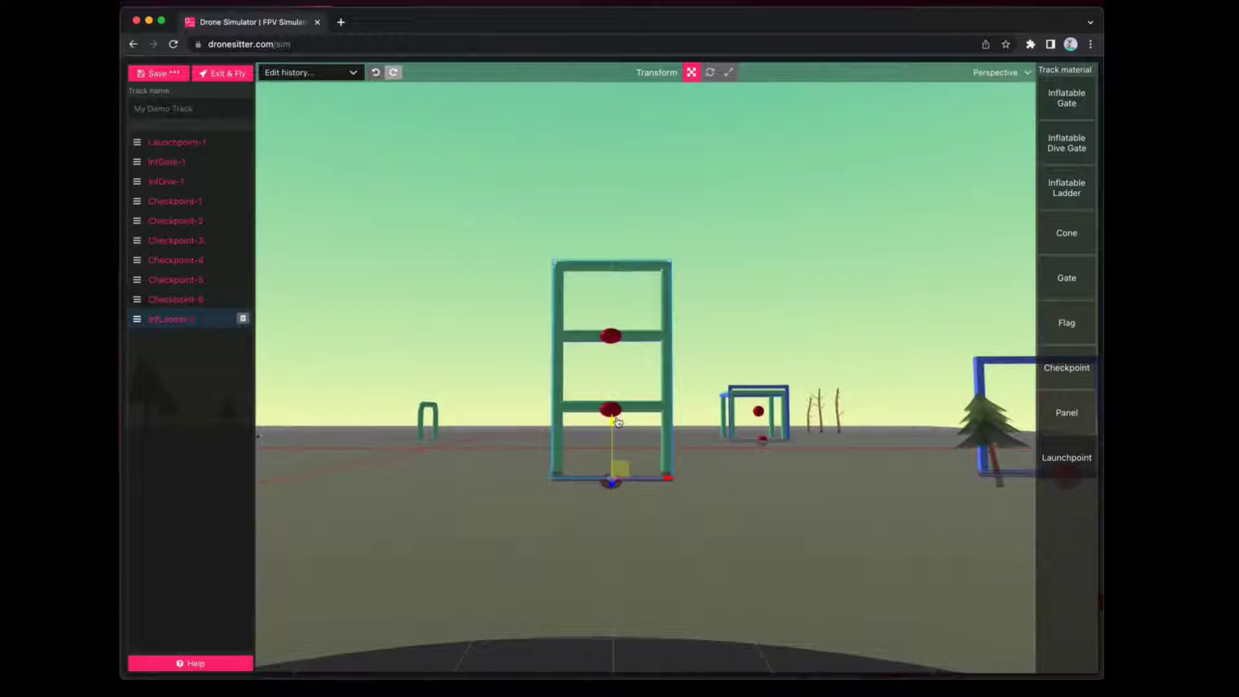
drag(697, 486, 624, 482)
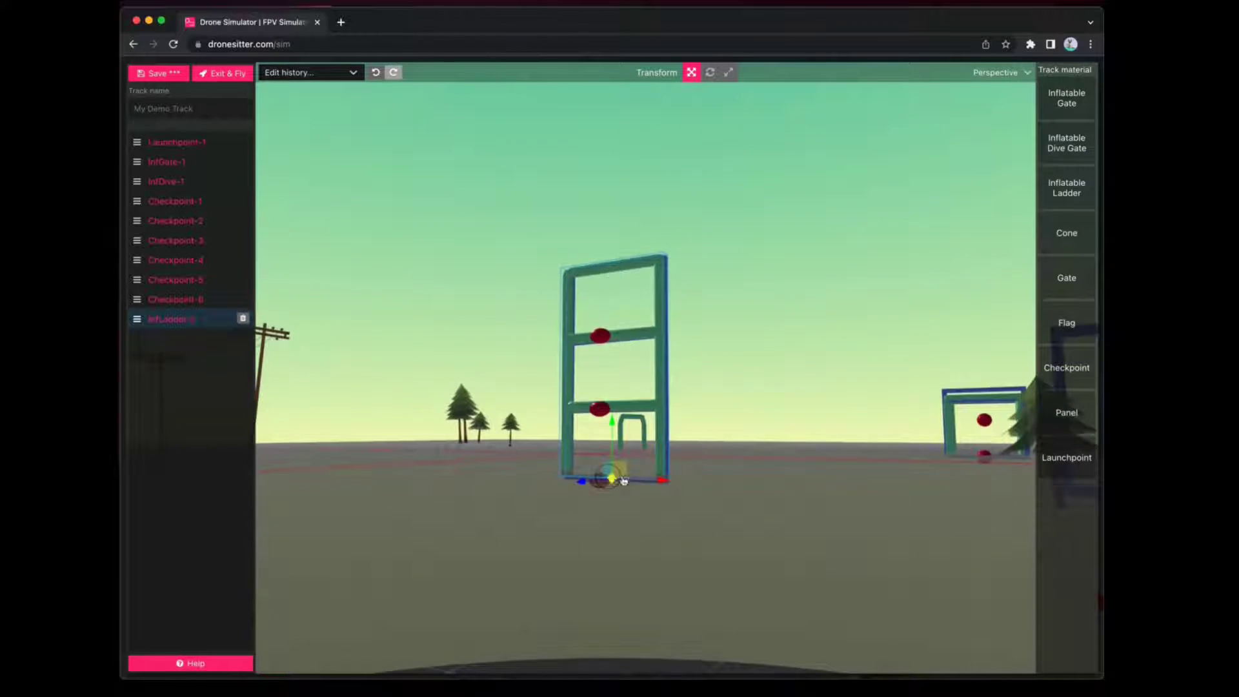
drag(701, 496, 763, 490)
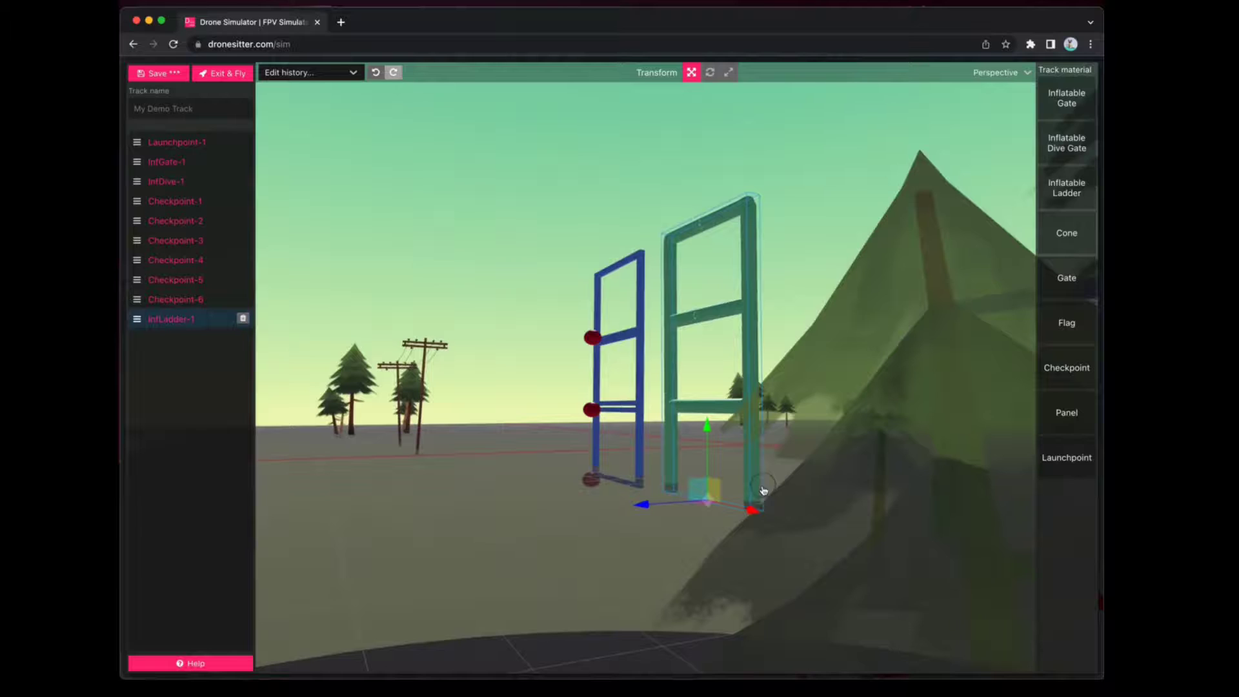
click(375, 74)
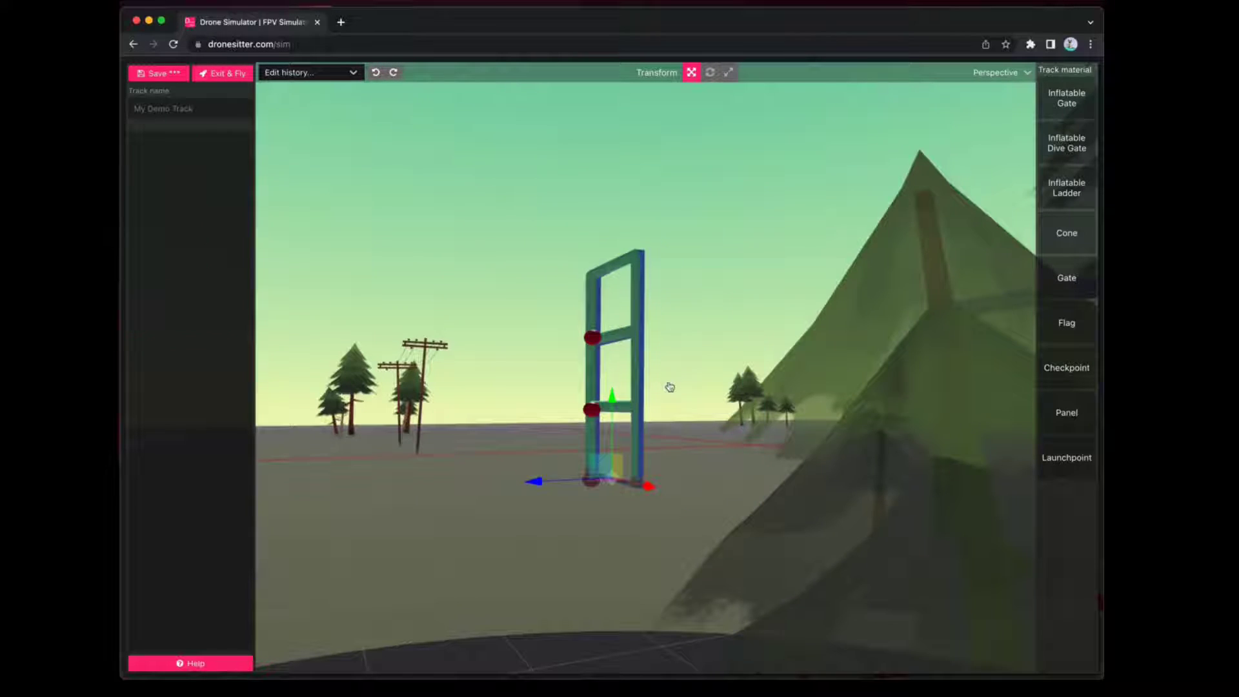
Raise the ladder slightly, and raise the lowest checkpoint to line up with its bottom opening
drag(694, 342, 812, 358)
drag(750, 506, 822, 485)
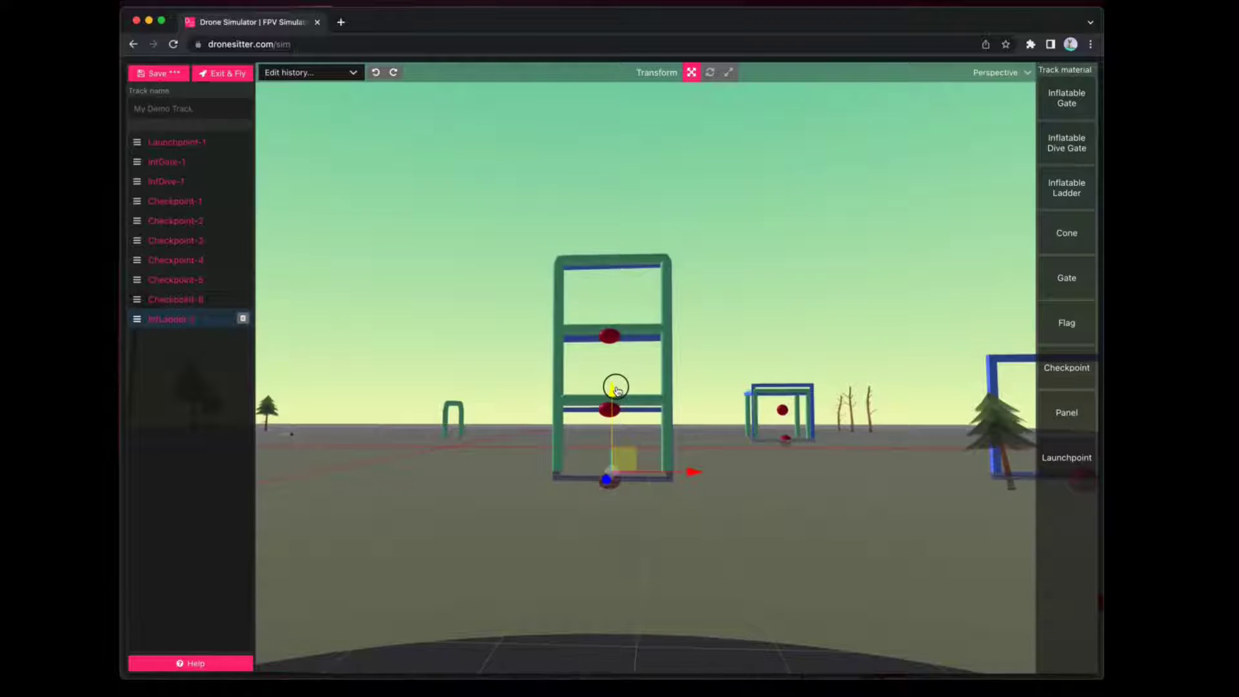
click(626, 413)
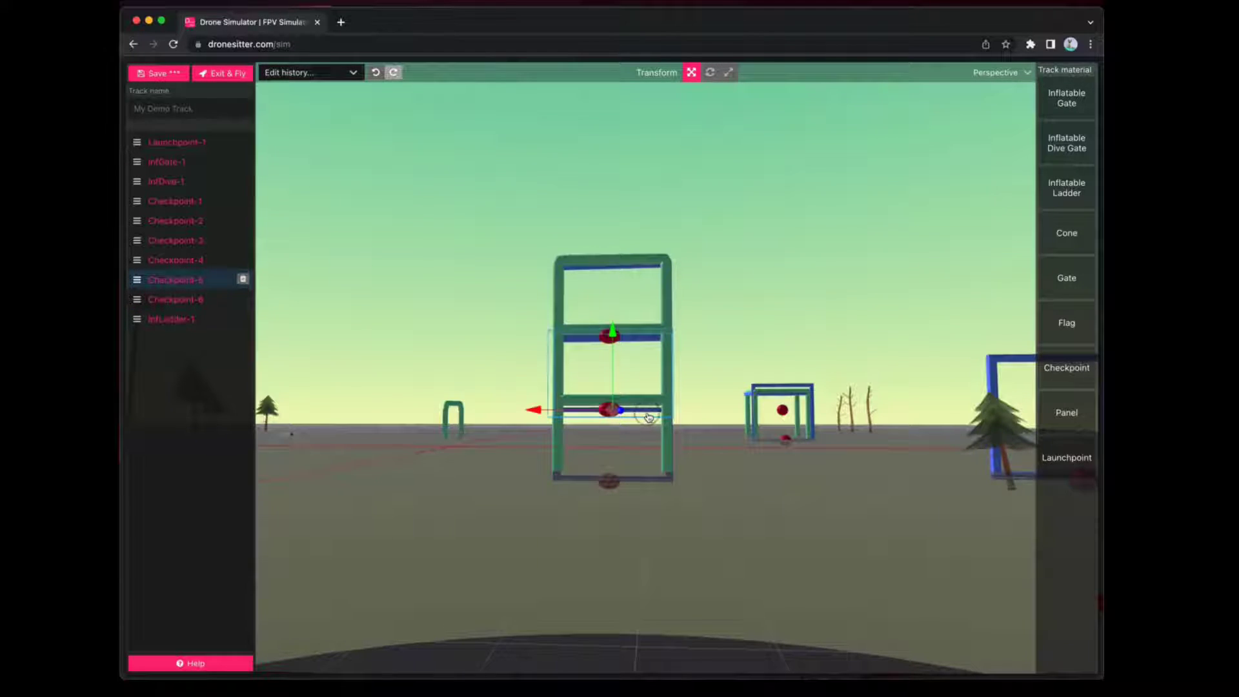
click(223, 306)
drag(616, 403, 617, 397)
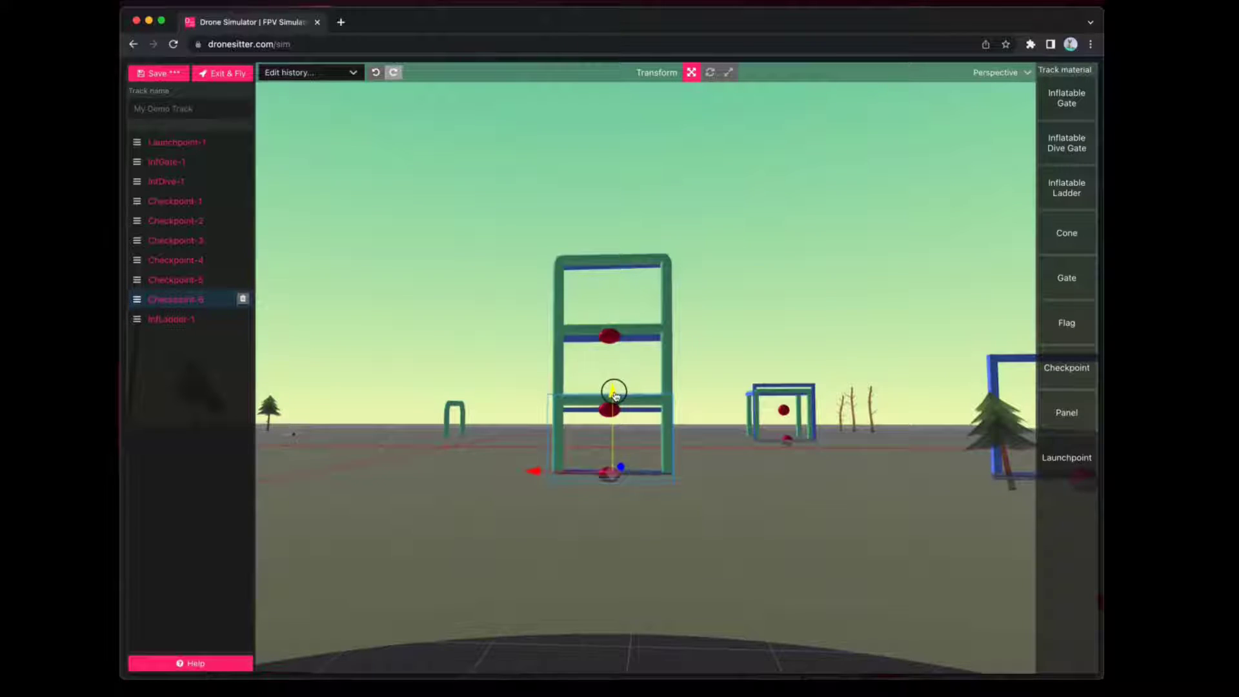
Raise the middle and top checkpoints slightly so each lines up with its ladder opening
click(624, 340)
click(210, 283)
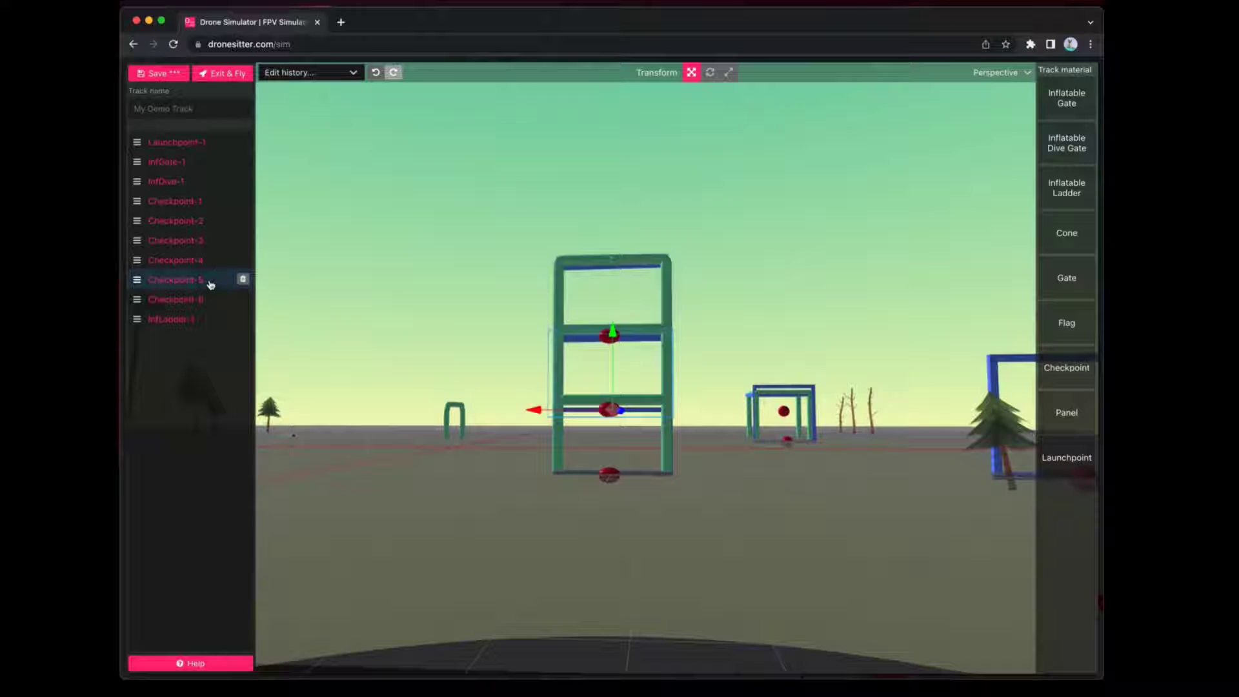
drag(617, 335, 617, 324)
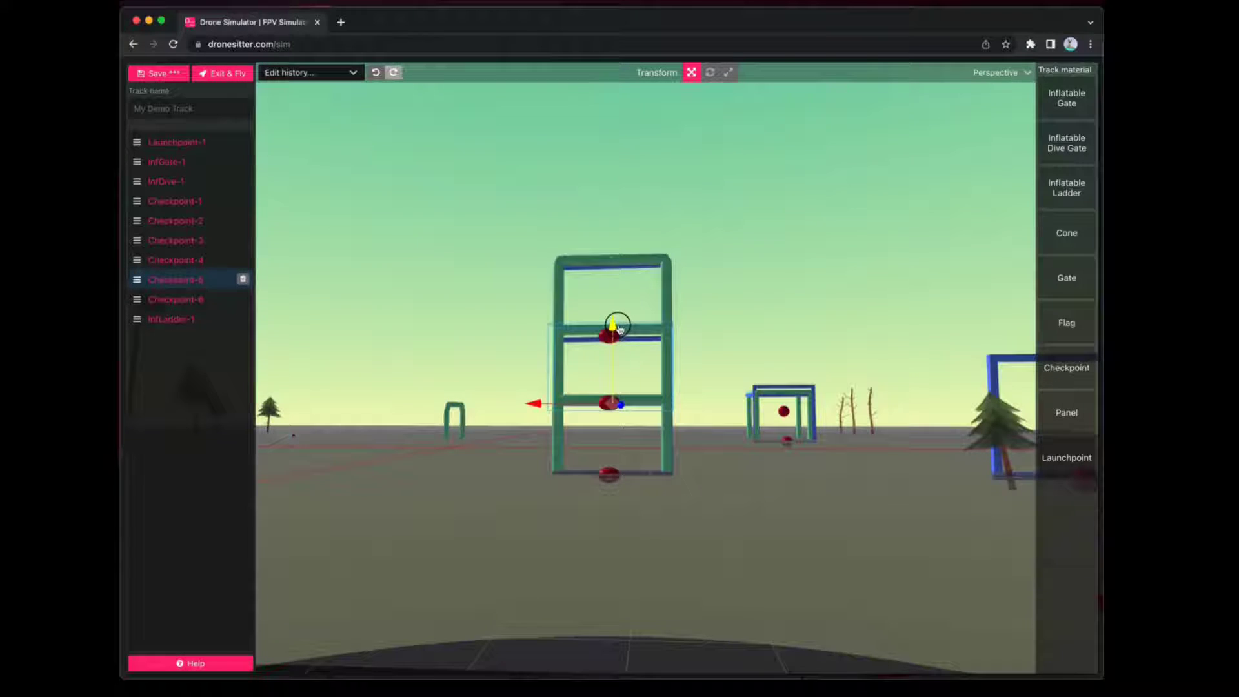
click(193, 266)
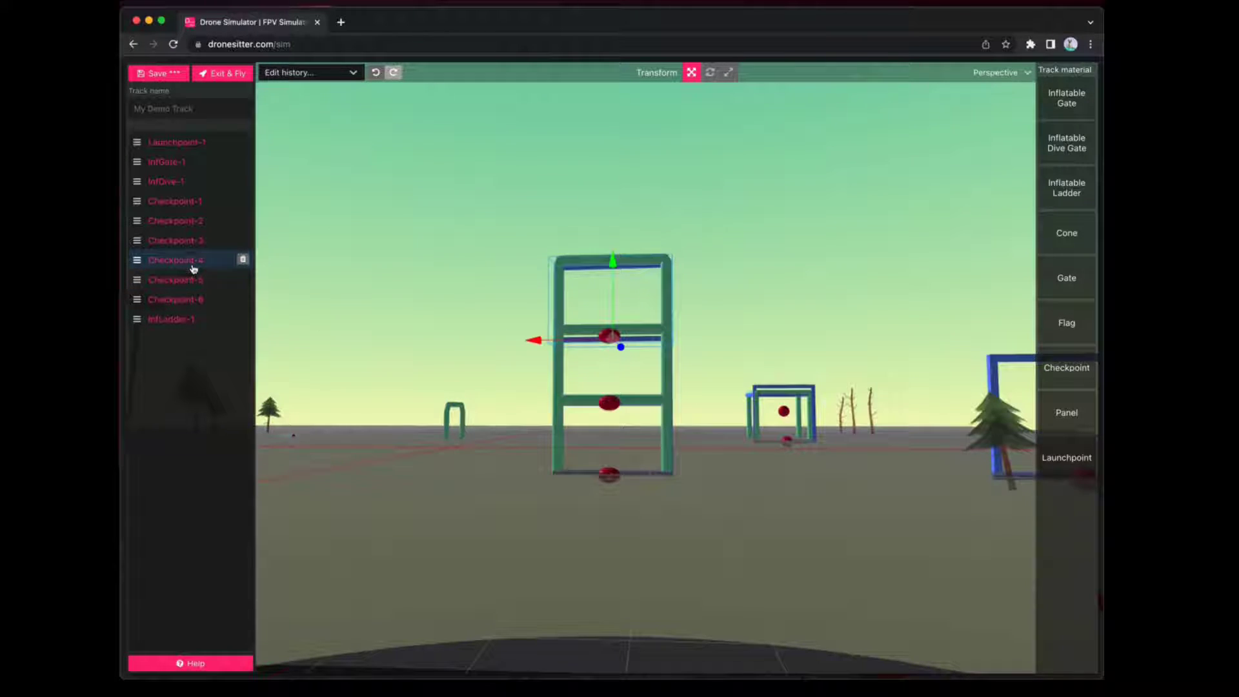
drag(613, 263, 614, 258)
drag(726, 250, 389, 453)
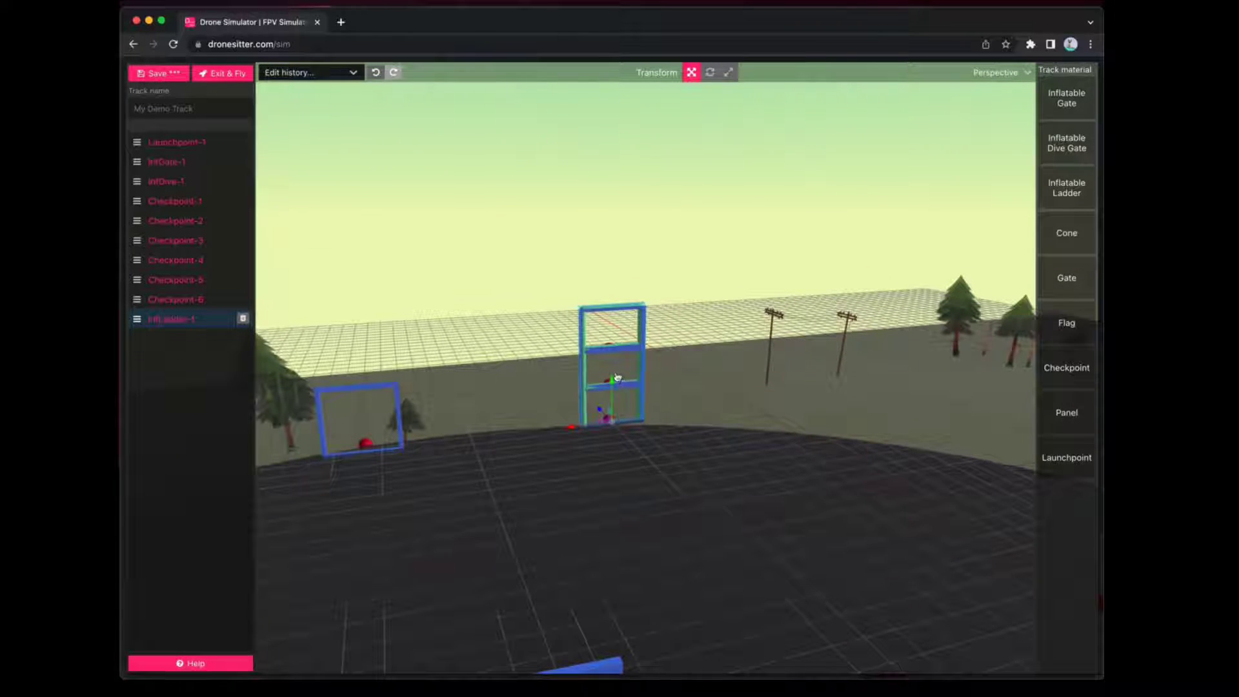
drag(786, 412, 655, 263)
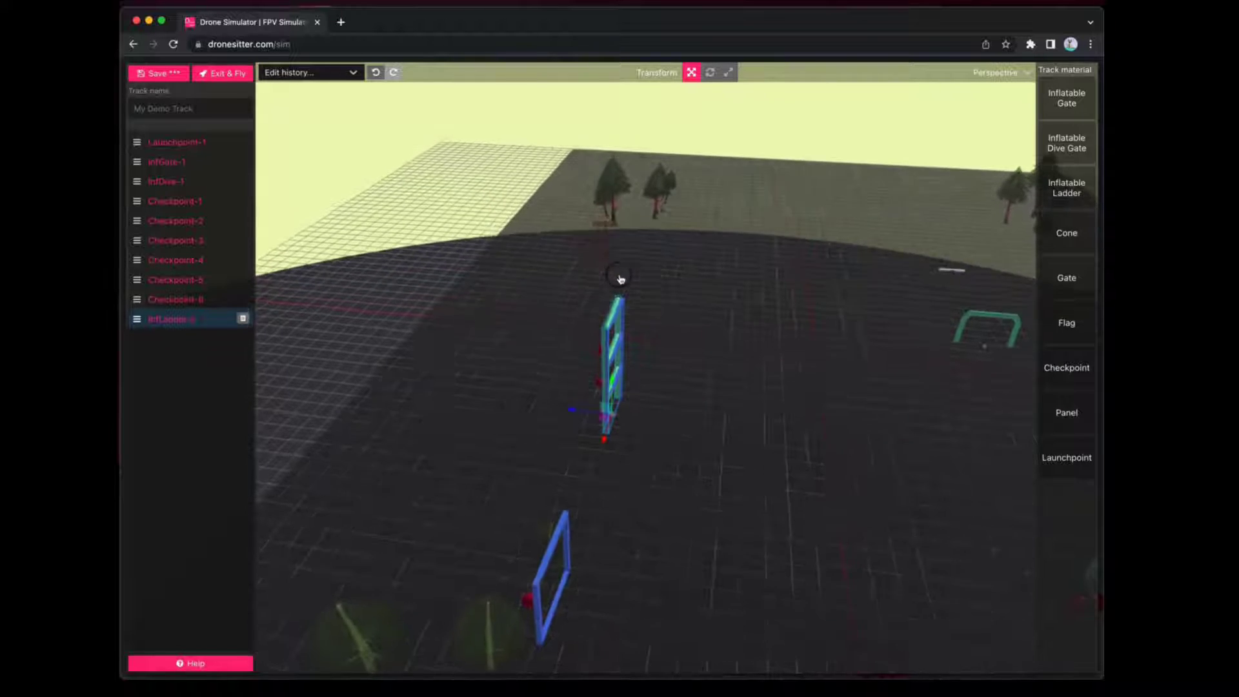
drag(611, 248, 892, 404)
drag(762, 437, 664, 460)
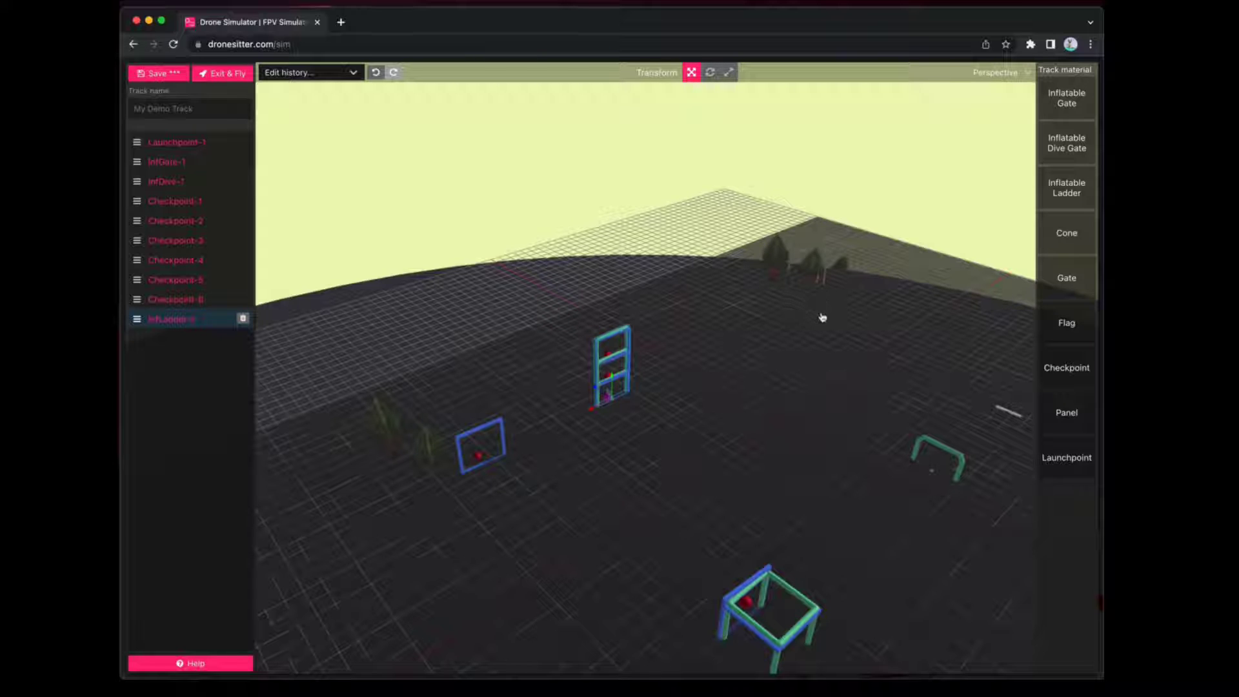
drag(786, 248, 672, 461)
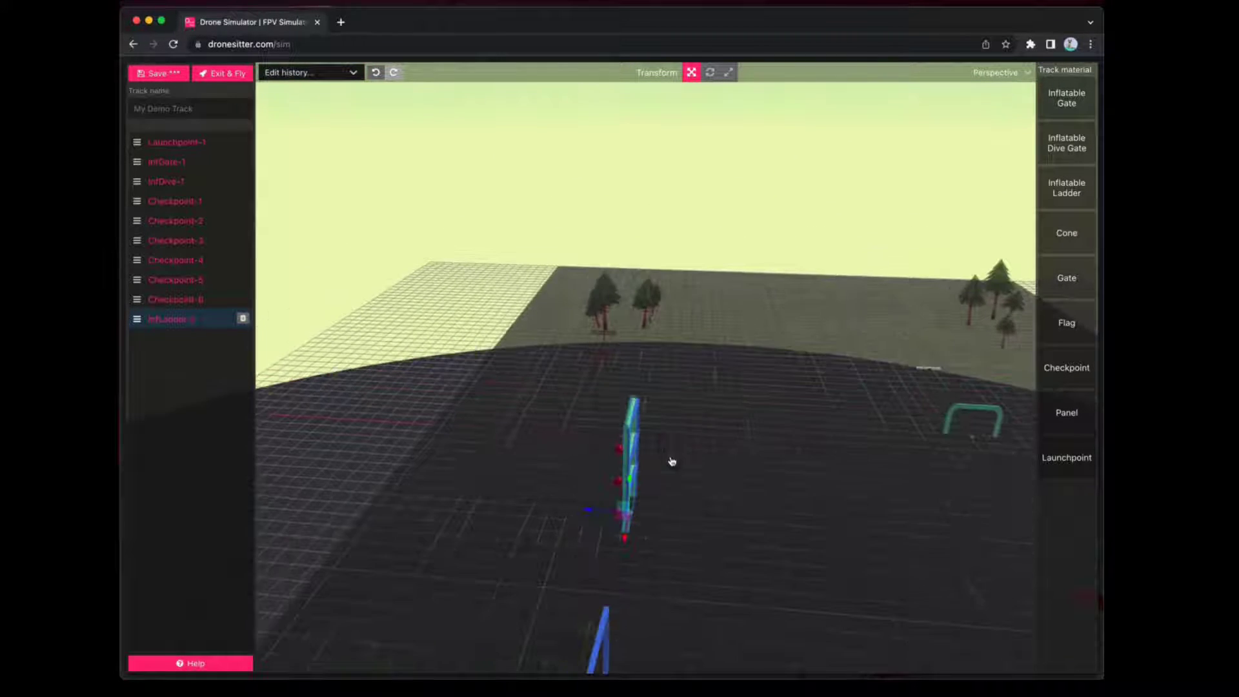
Duplicate the standalone field checkpoint and place the copy on the far side of the ladder, near the distant trees
drag(662, 560, 625, 573)
click(619, 572)
drag(679, 614, 656, 608)
drag(699, 569, 613, 586)
alt+drag(465, 588, 773, 460)
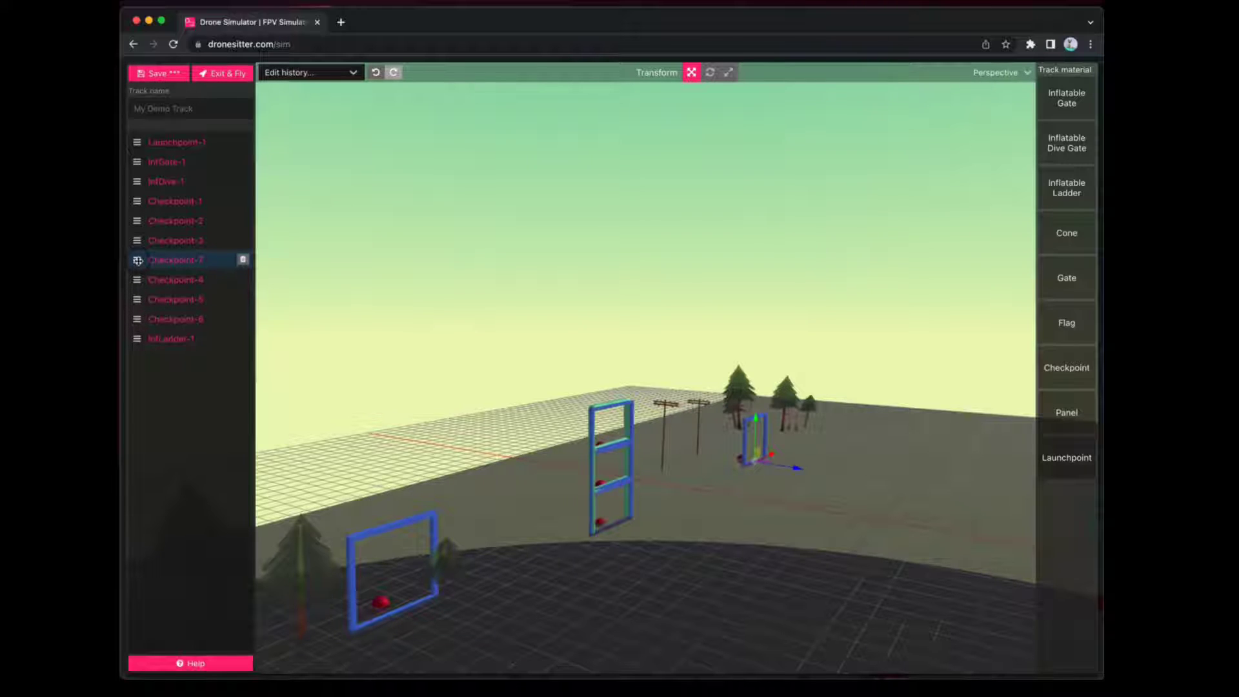
Move the newest checkpoint, Checkpoint-7, below the ladder to the end of the track's object list and save the track
drag(137, 260, 139, 325)
click(171, 80)
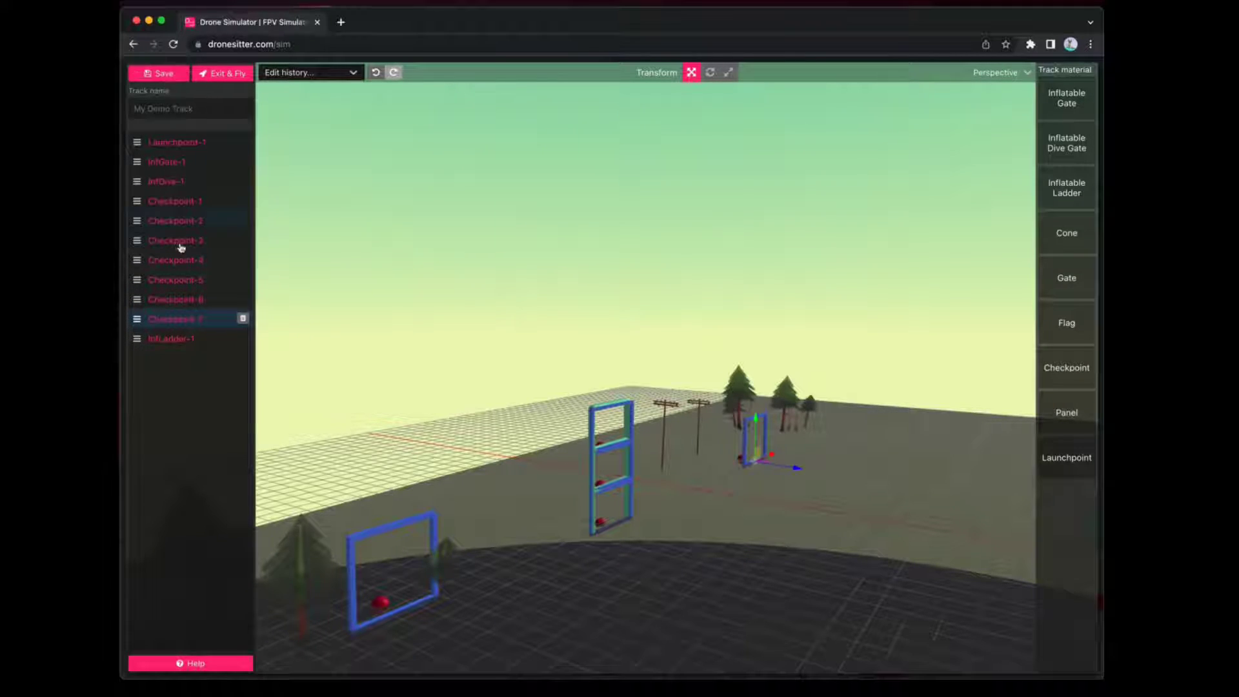
drag(137, 320, 140, 344)
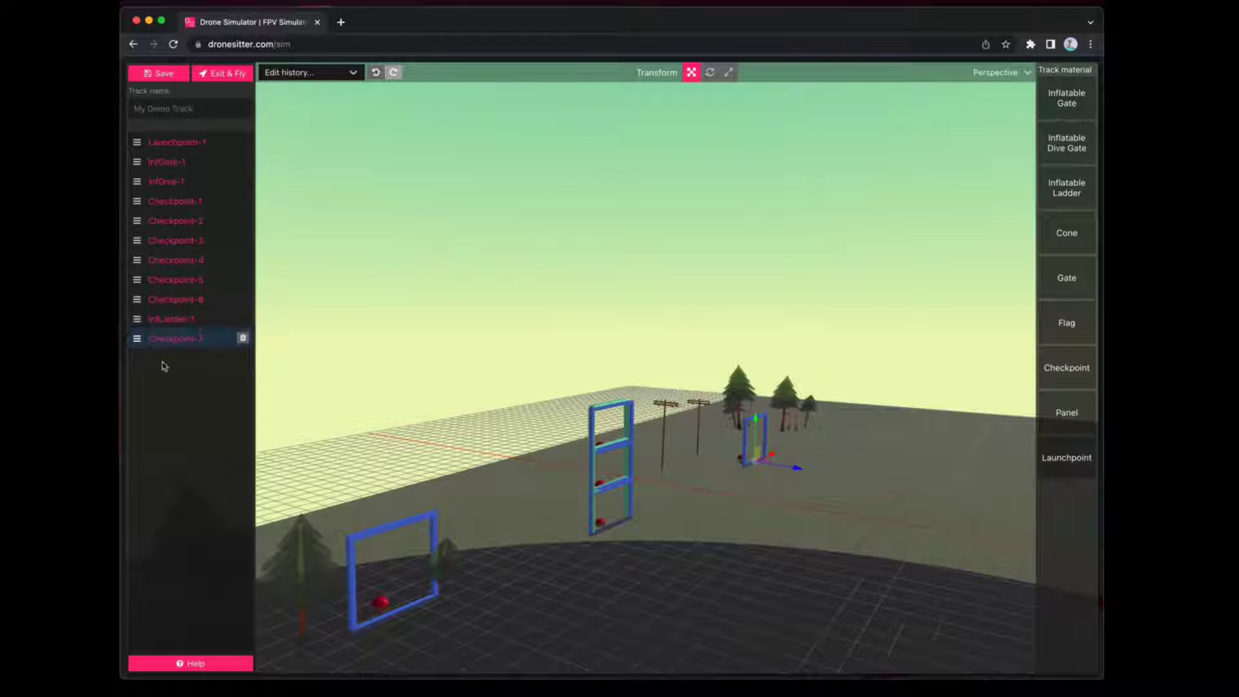
click(162, 76)
Select the checkpoint beyond the ladder and shift it across the field to sit among the distant trees
drag(585, 387, 819, 504)
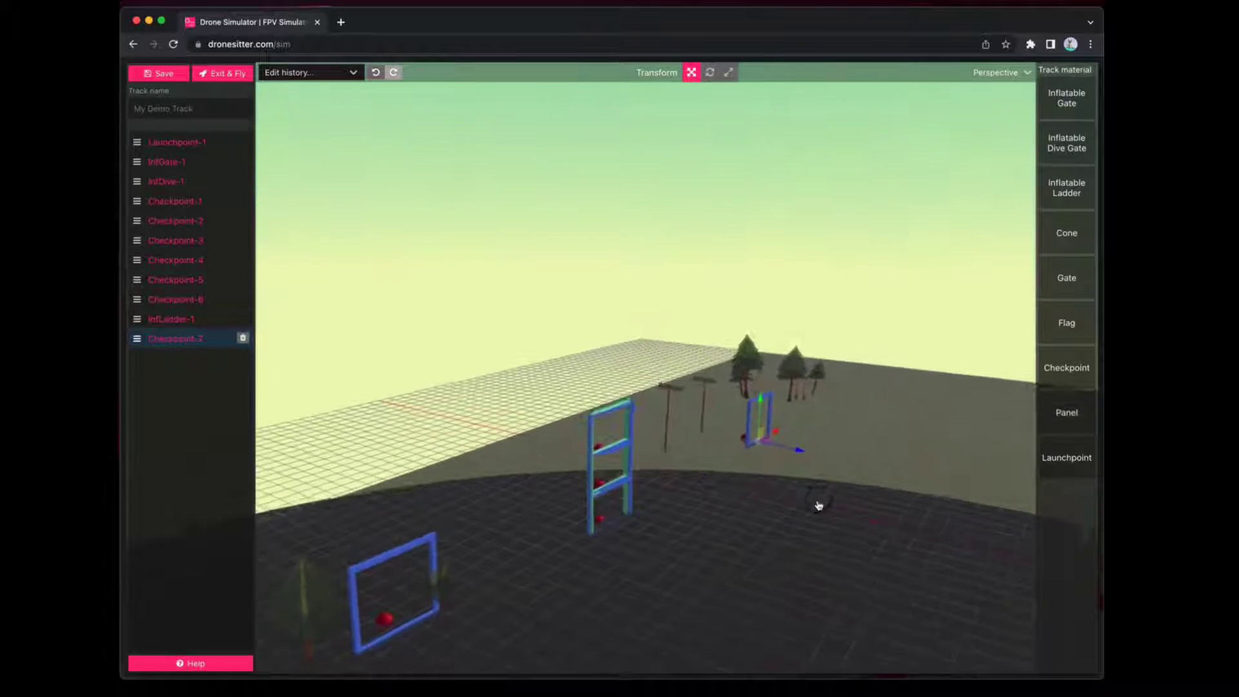
click(197, 322)
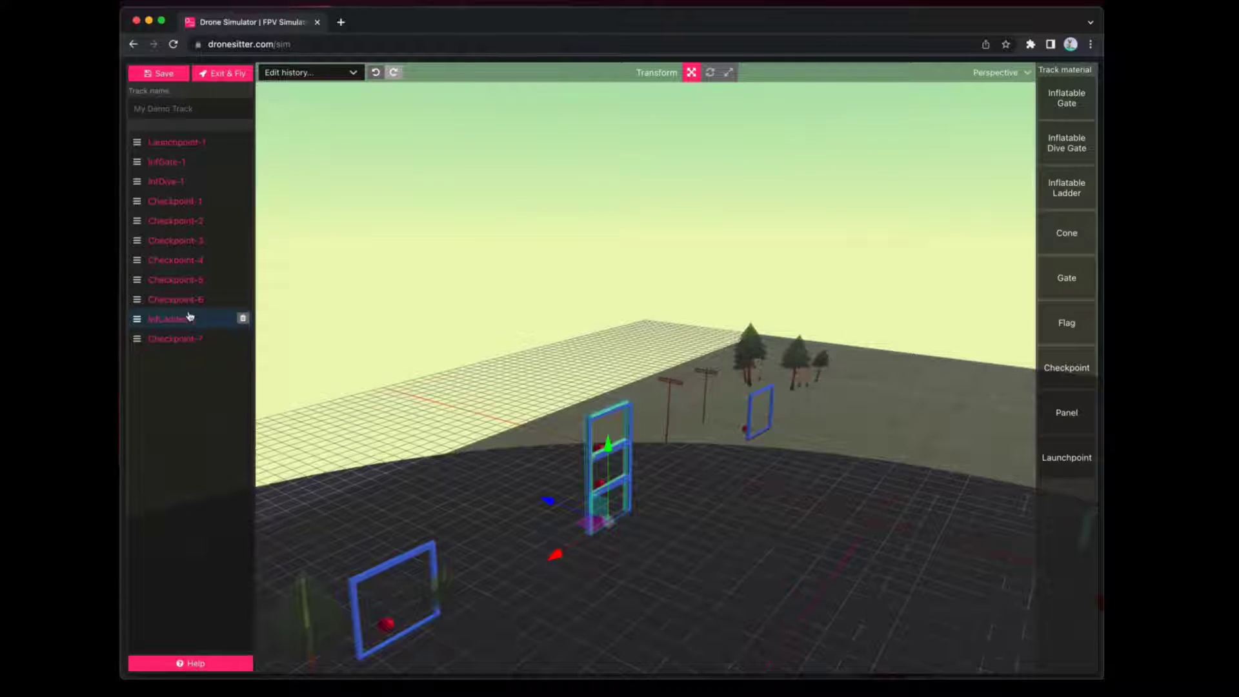
drag(656, 364, 848, 312)
click(779, 397)
drag(856, 398, 801, 384)
drag(892, 418, 781, 396)
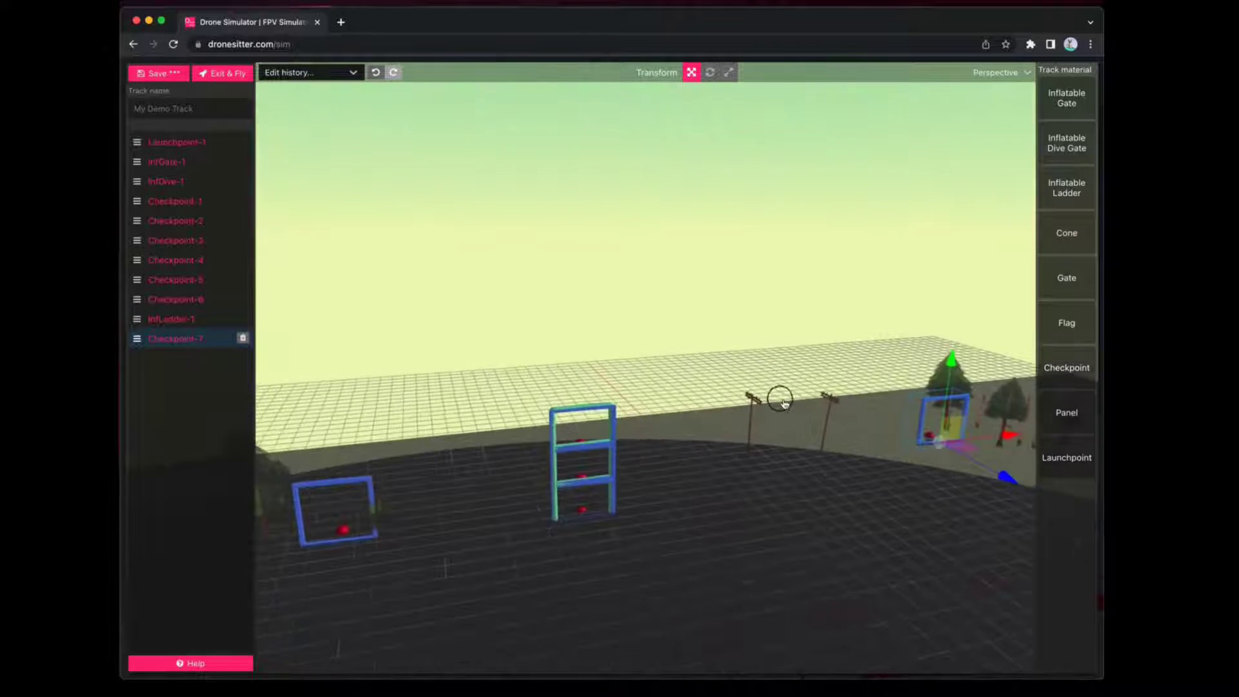
scroll(902, 492, down, 4)
scroll(902, 492, down, 4)
drag(943, 481, 876, 469)
drag(973, 460, 1000, 460)
Raise the far checkpoint so it stands above the ground at treetop height
drag(932, 391, 937, 340)
drag(896, 468, 841, 415)
drag(714, 306, 713, 315)
drag(793, 394, 649, 447)
right_drag(777, 463, 748, 457)
right_drag(829, 479, 742, 441)
Rotate the raised checkpoint so it stands roughly perpendicular to the ladder
key(e)
drag(830, 379, 734, 379)
drag(738, 470, 890, 441)
drag(749, 435, 639, 355)
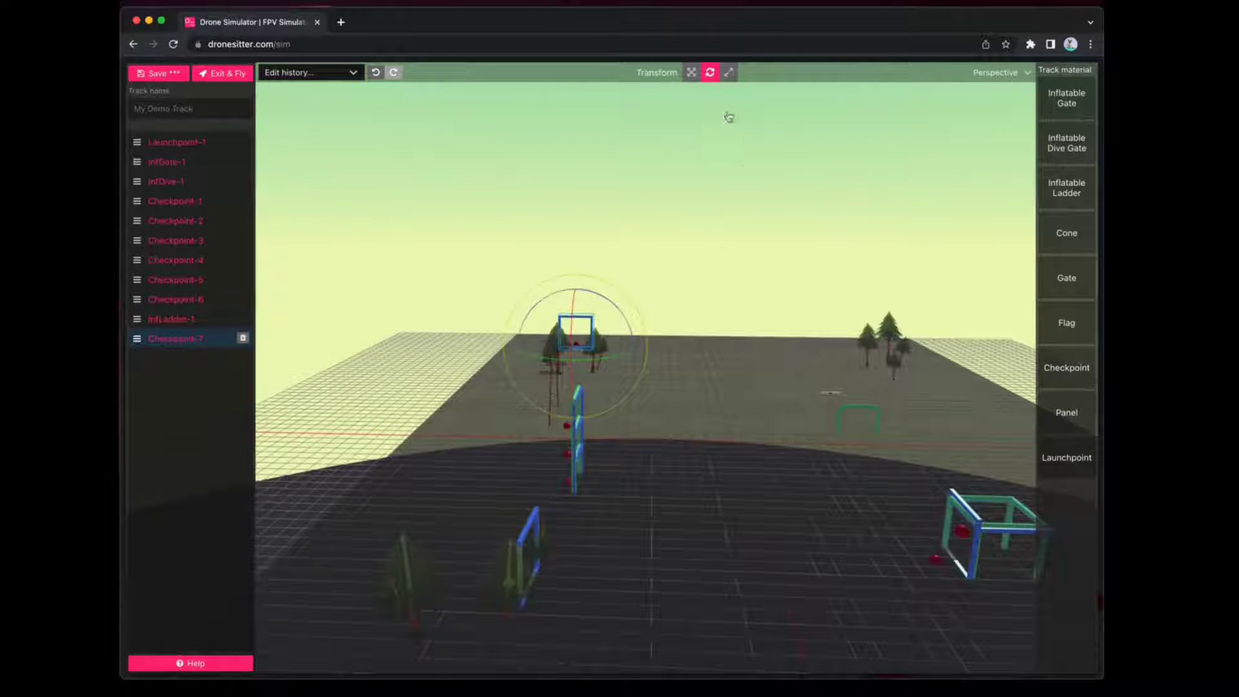
Scale the raised checkpoint to about twice its height and make it slightly wider
click(728, 72)
drag(579, 292, 580, 271)
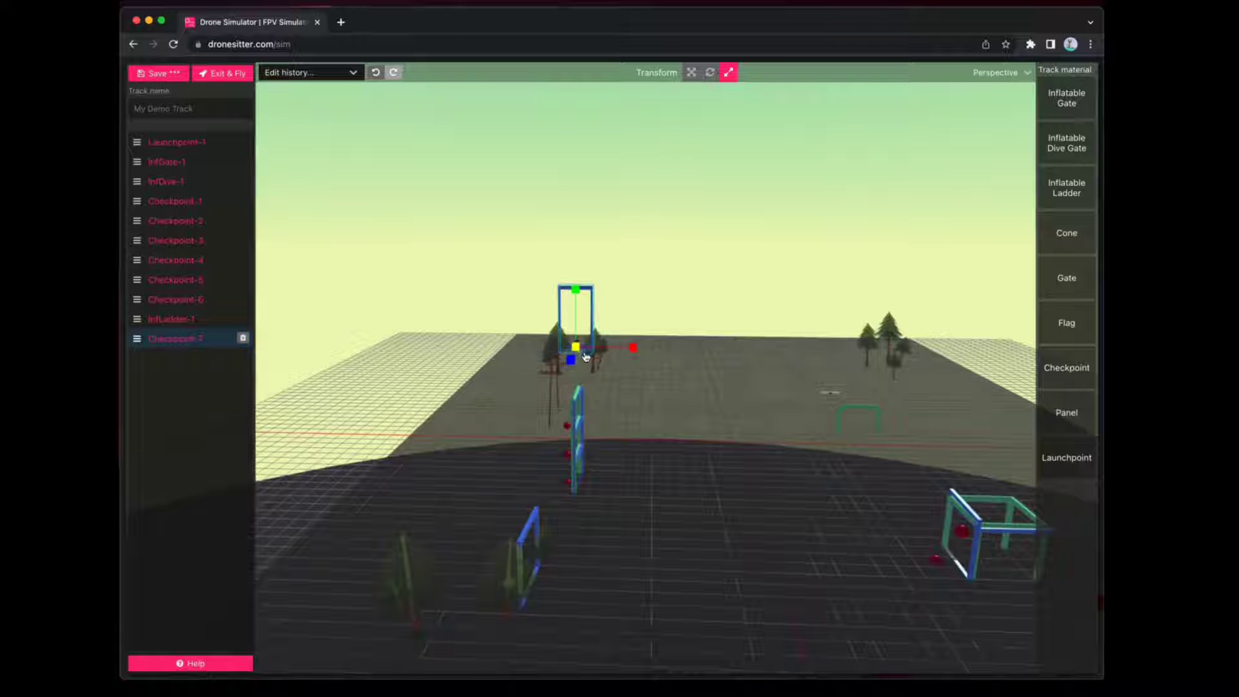
drag(628, 347, 635, 348)
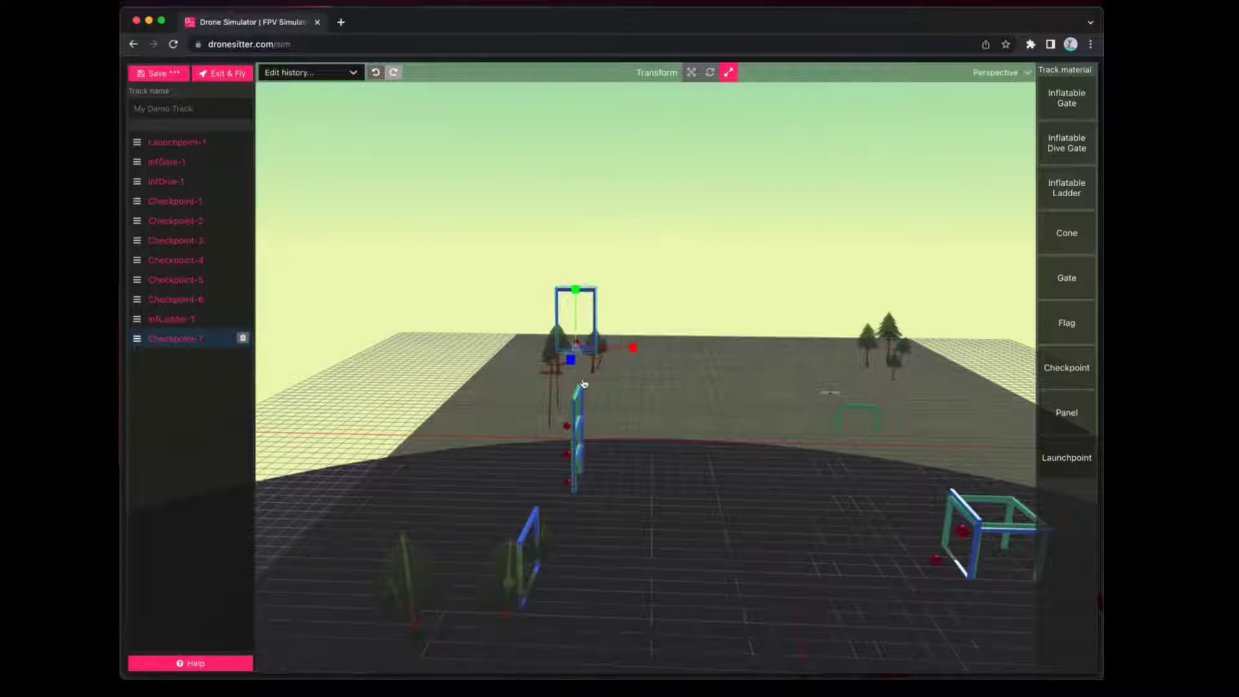
drag(614, 378, 710, 387)
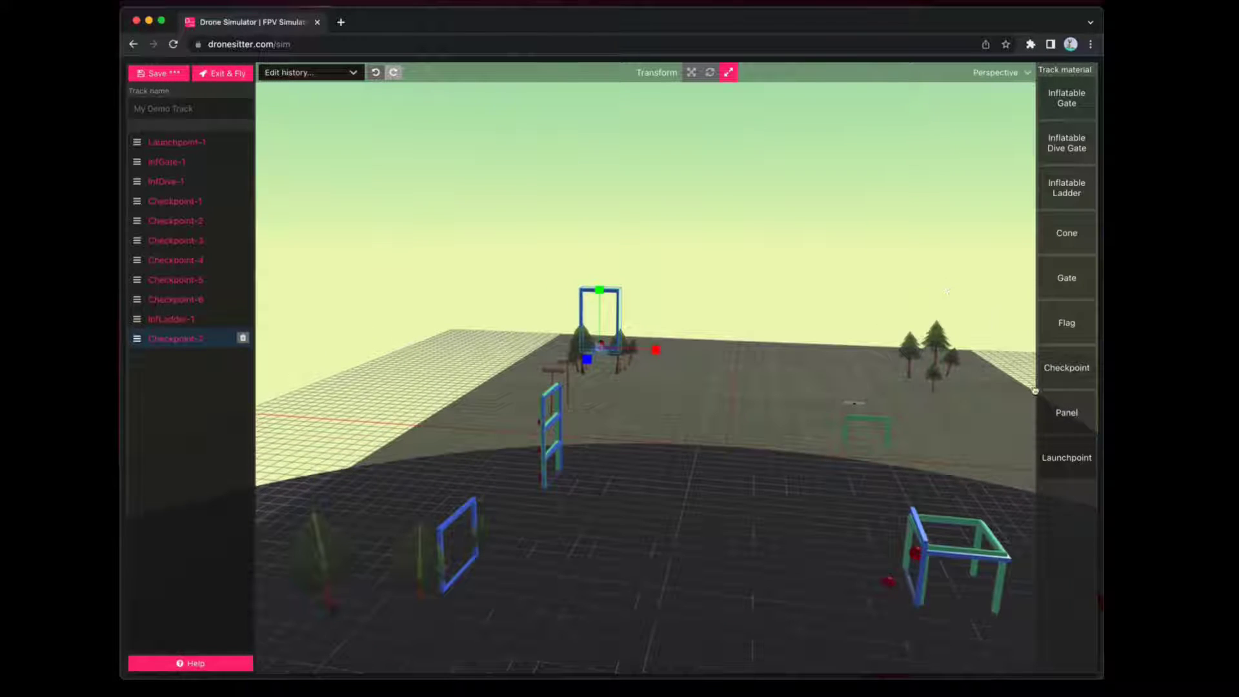
Add a panel, place it beneath the raised checkpoint by the trees, and rotate it to match the checkpoint's orientation
click(1062, 414)
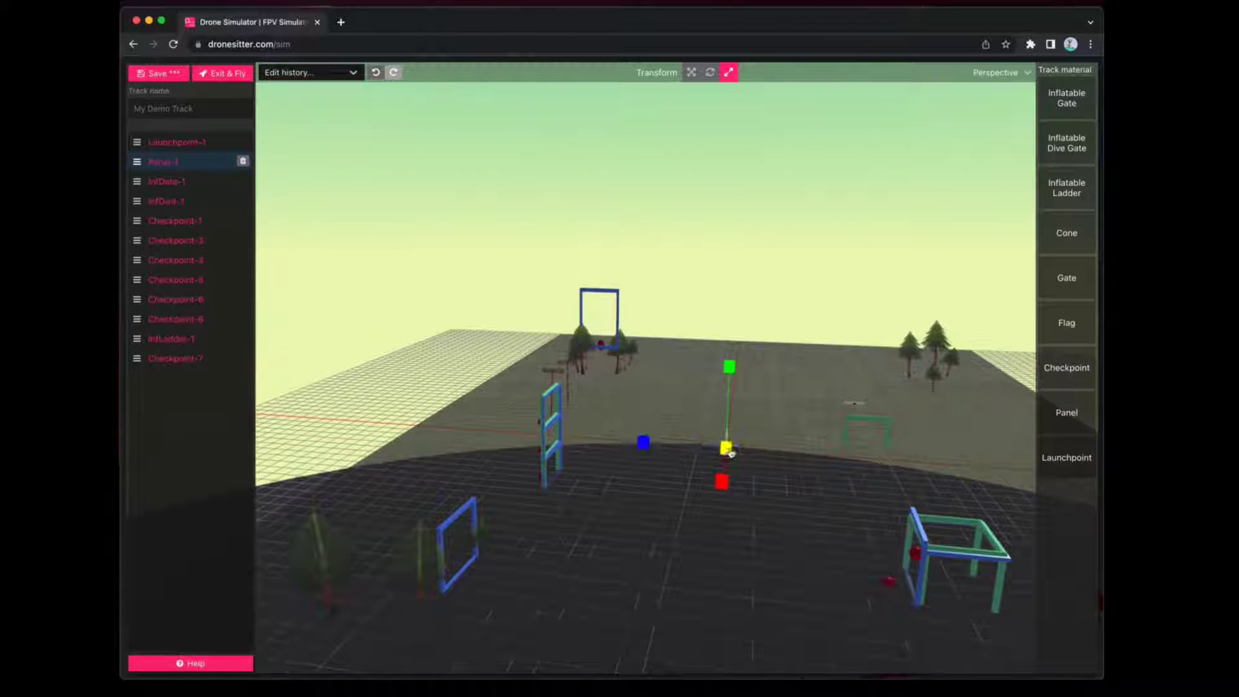
click(691, 72)
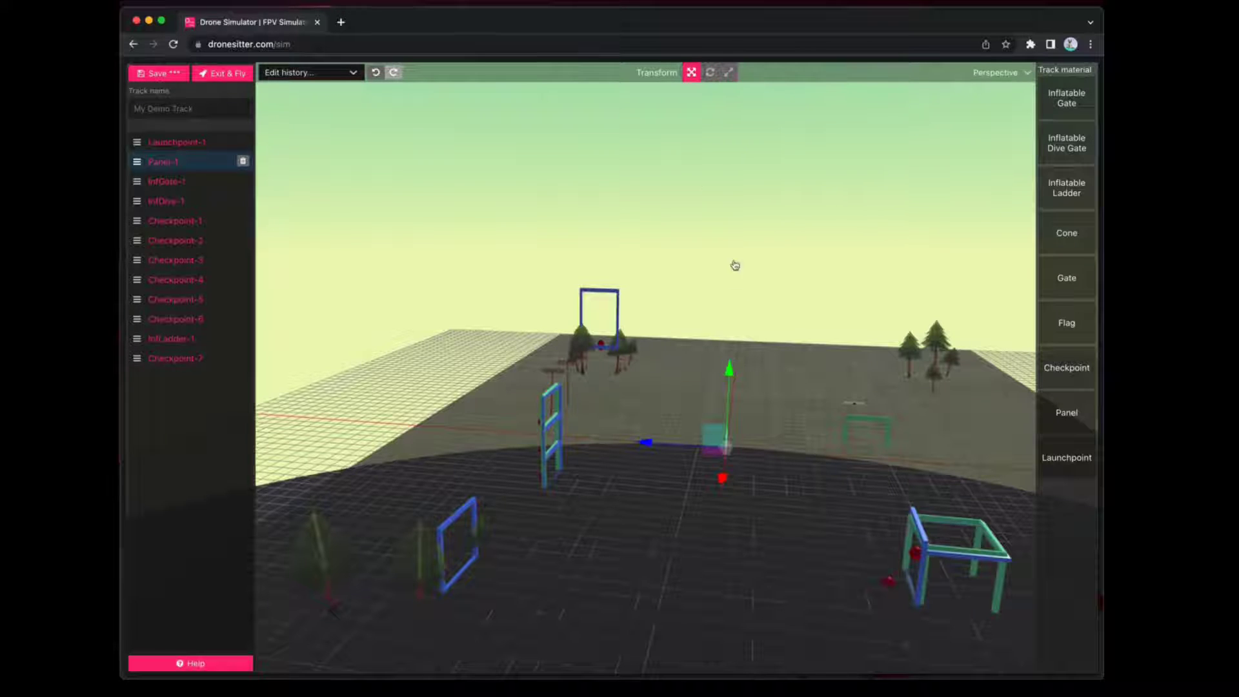
drag(726, 443, 811, 373)
key(e)
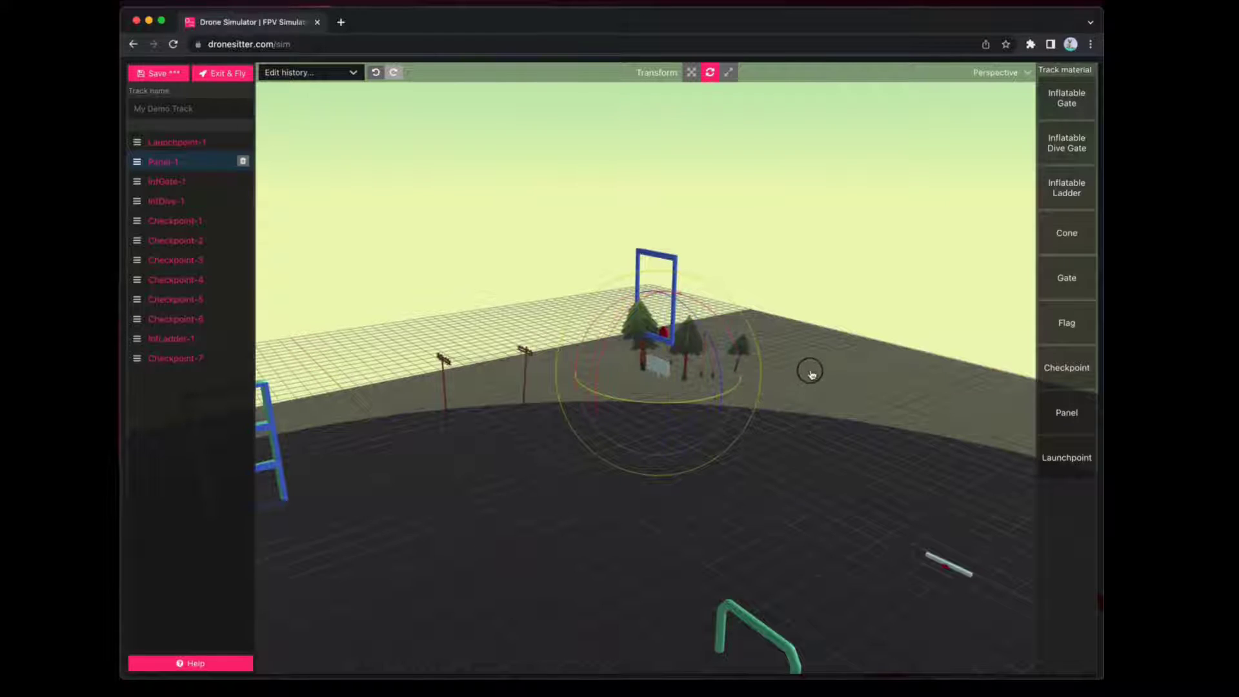
Make the panel taller and shift it sideways until it is centred beneath the raised checkpoint
click(728, 72)
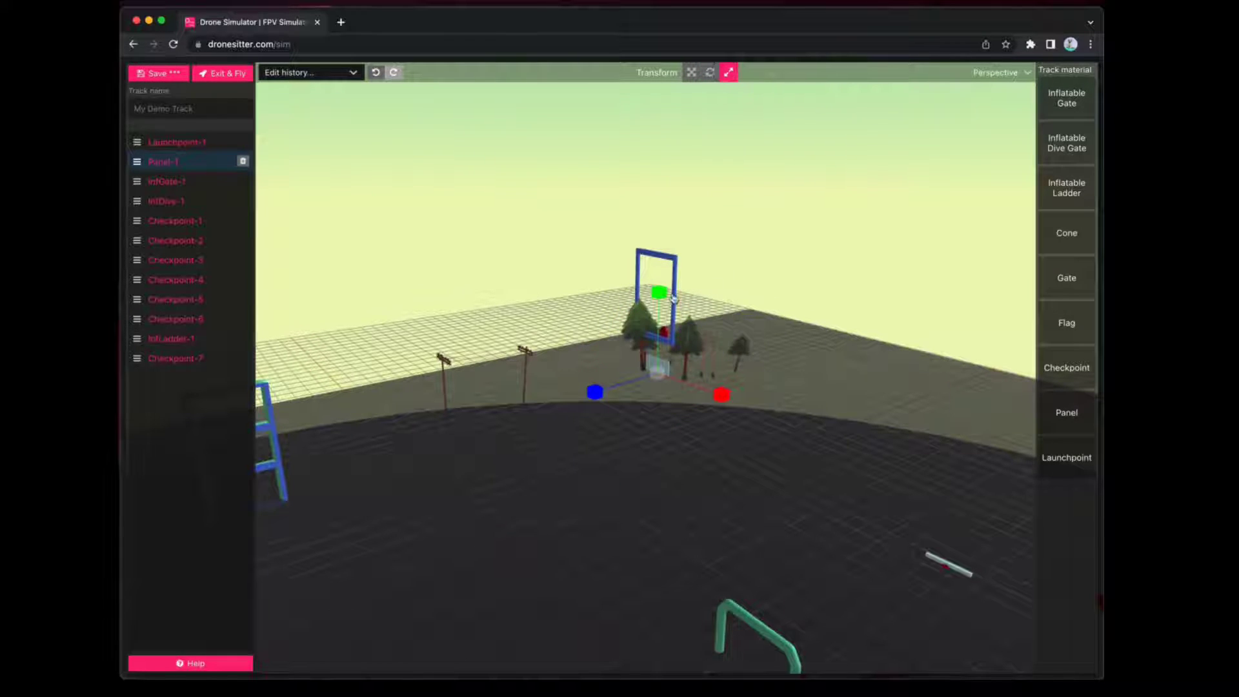
drag(664, 286, 665, 286)
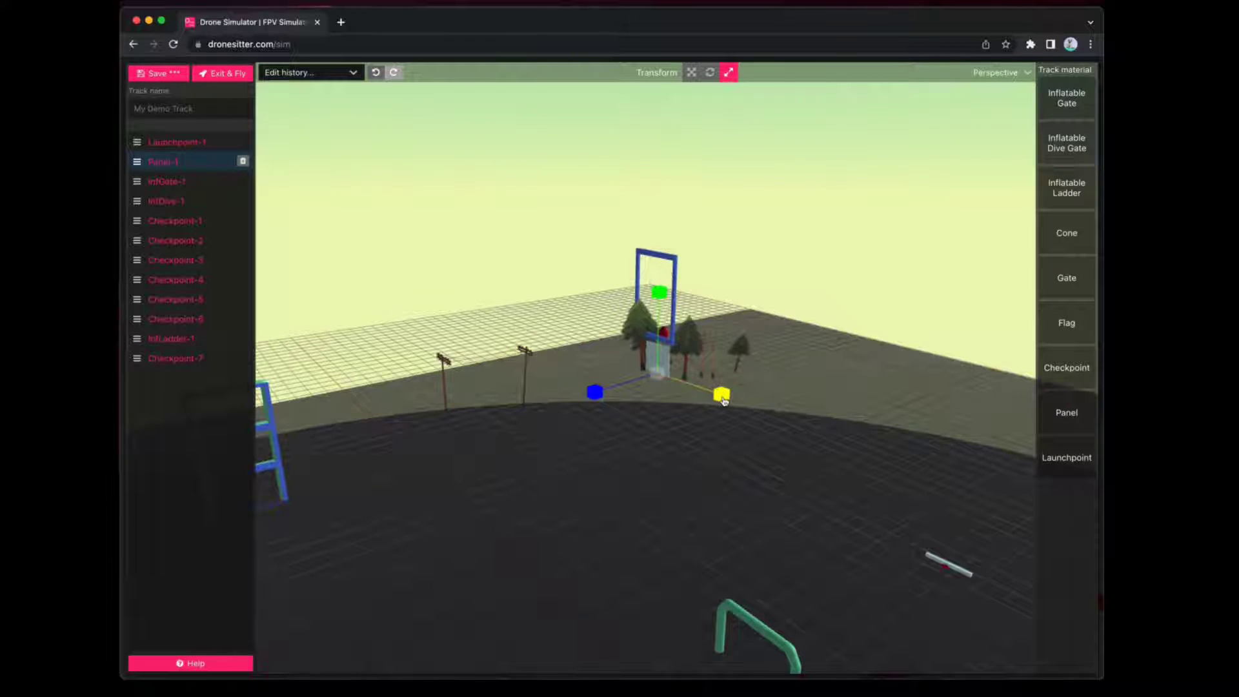
click(691, 73)
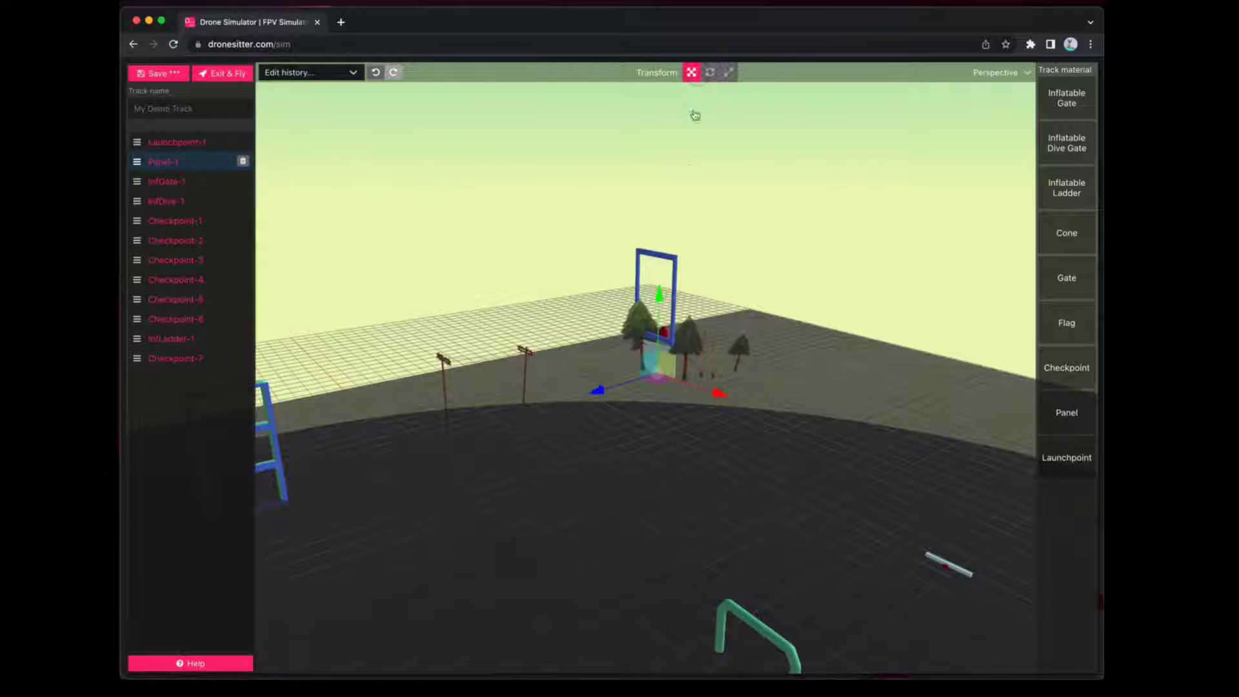
drag(721, 396, 724, 395)
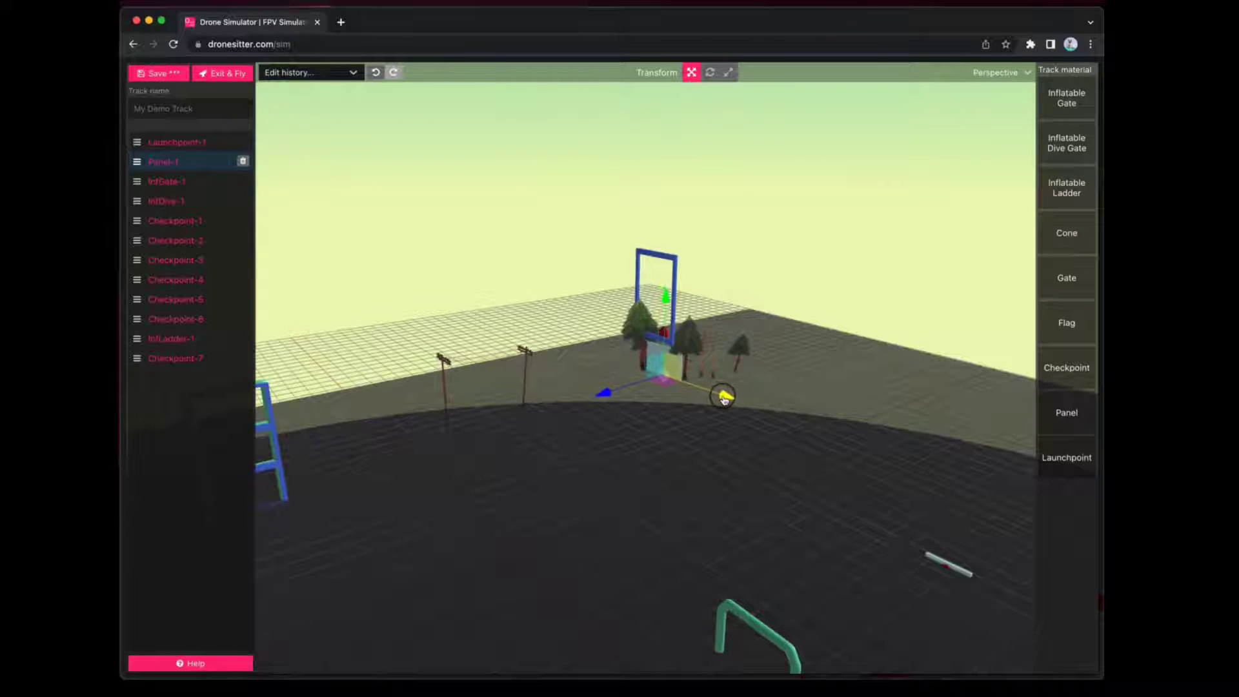
drag(684, 300, 755, 437)
click(699, 319)
click(694, 358)
drag(891, 366, 718, 382)
drag(617, 375, 610, 379)
drag(741, 402, 921, 406)
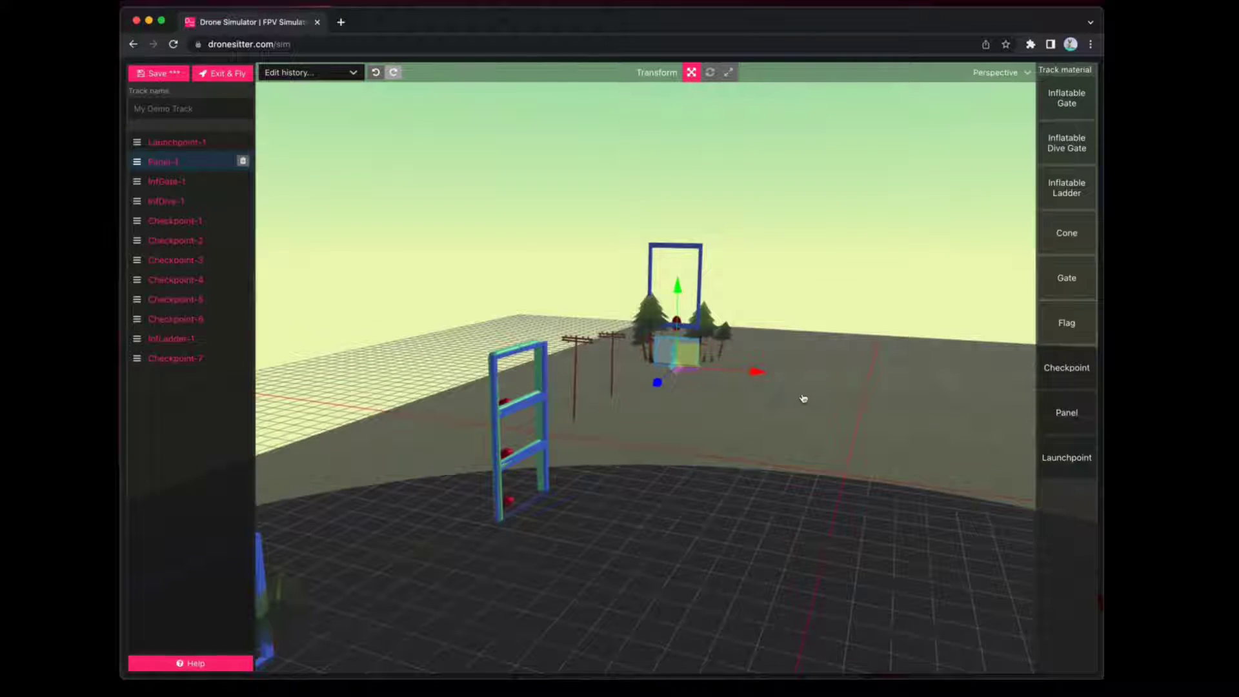
Lower the tall checkpoint slightly so its bottom edge meets the top of the panel
drag(796, 396, 844, 434)
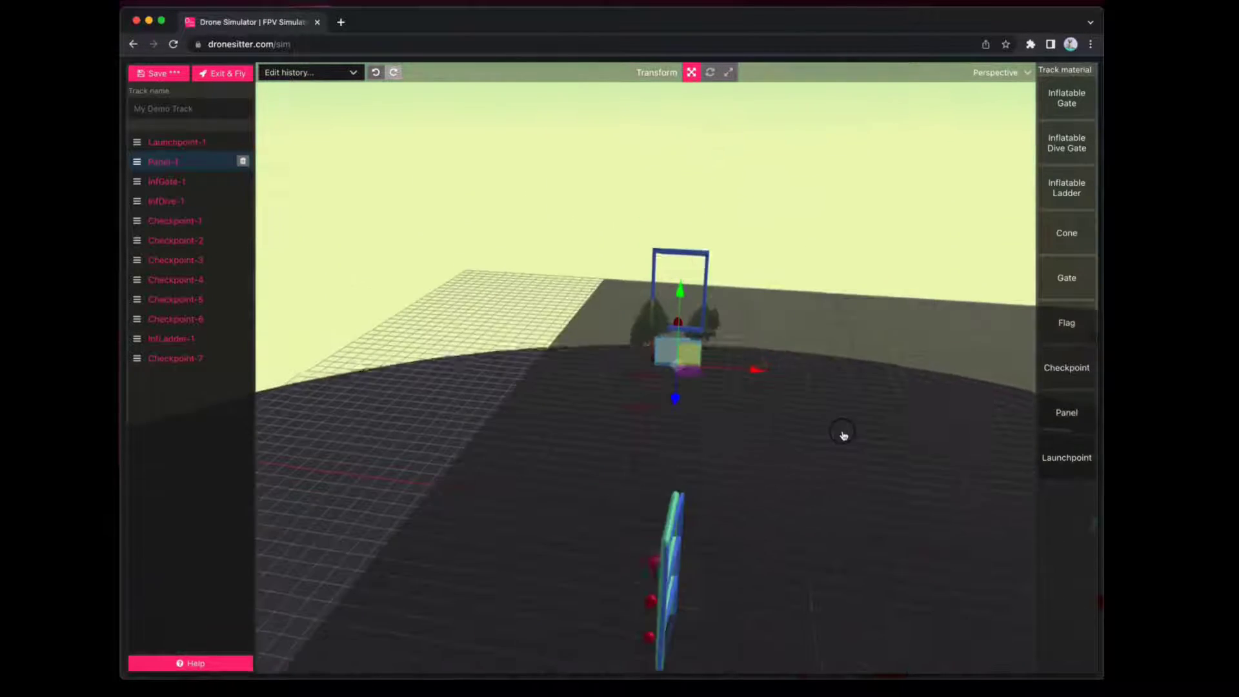
click(706, 255)
drag(685, 259, 691, 268)
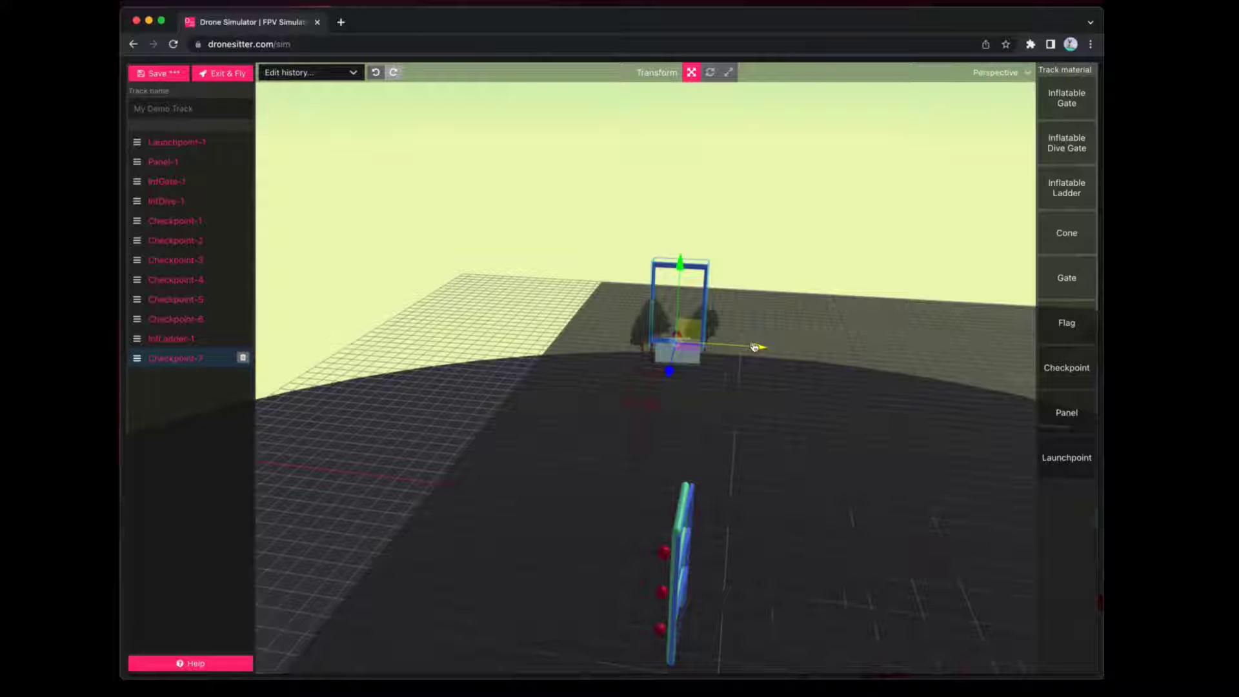
mouse_move(752, 385)
mouse_down()
mouse_move(797, 376)
mouse_move(771, 386)
mouse_up()
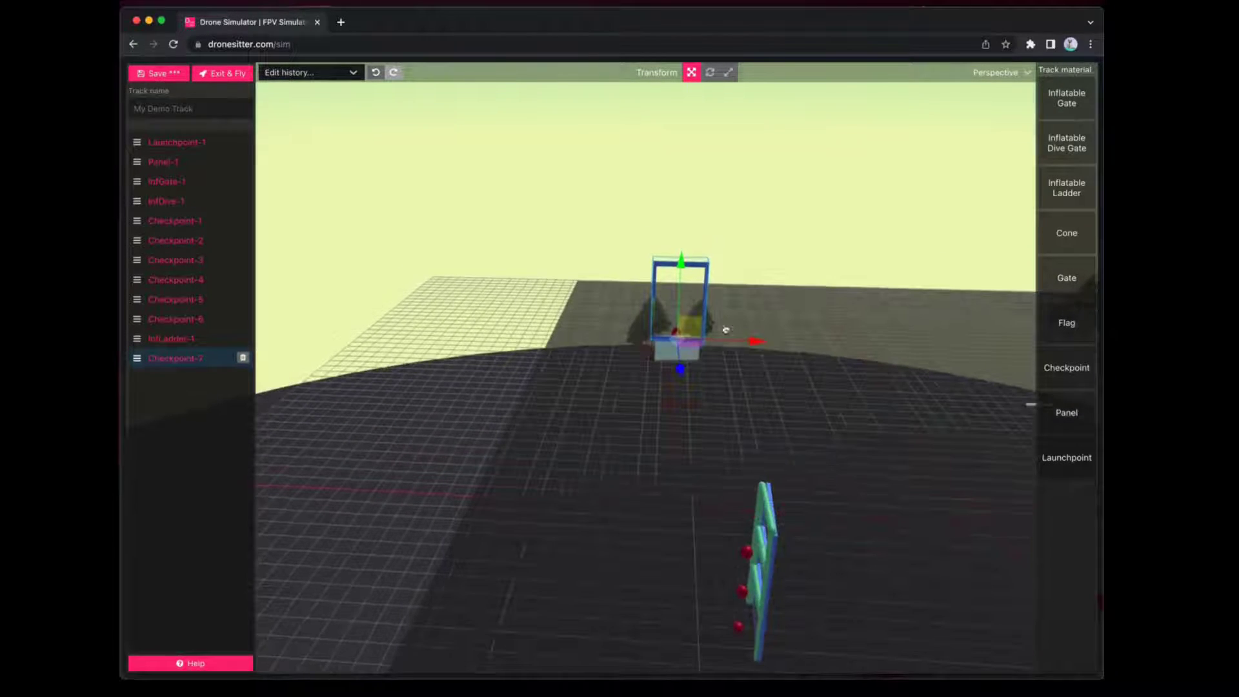
drag(806, 348, 675, 474)
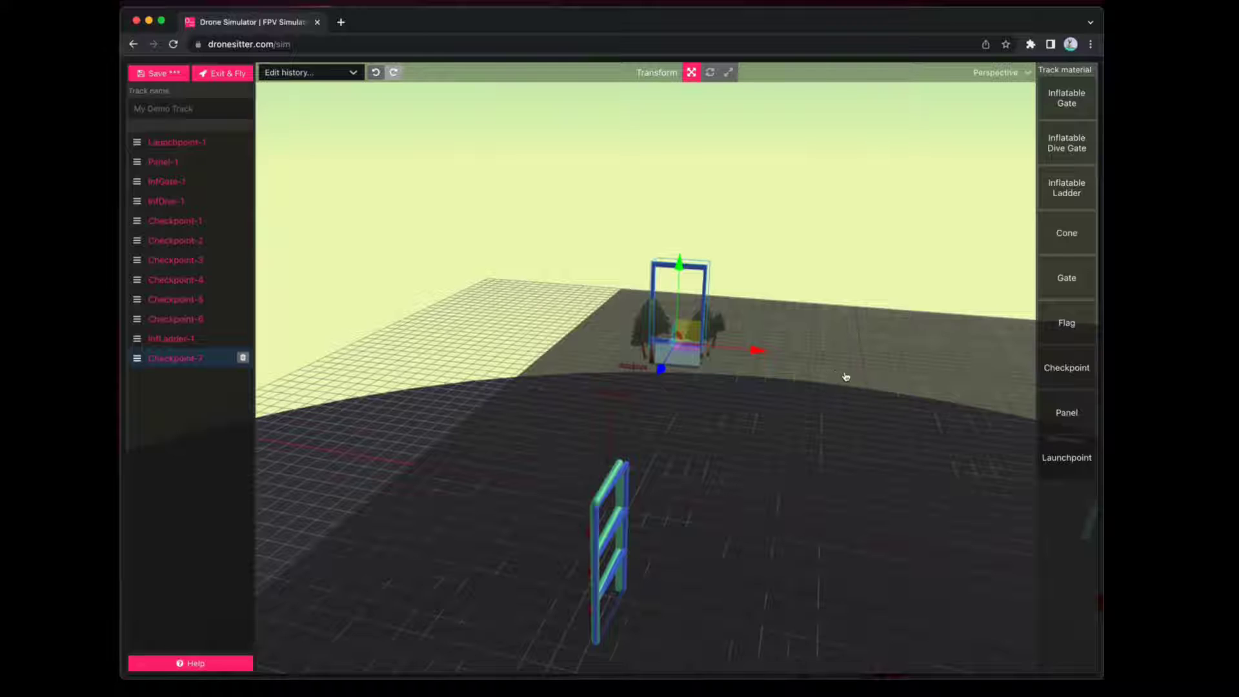
drag(866, 409, 1038, 456)
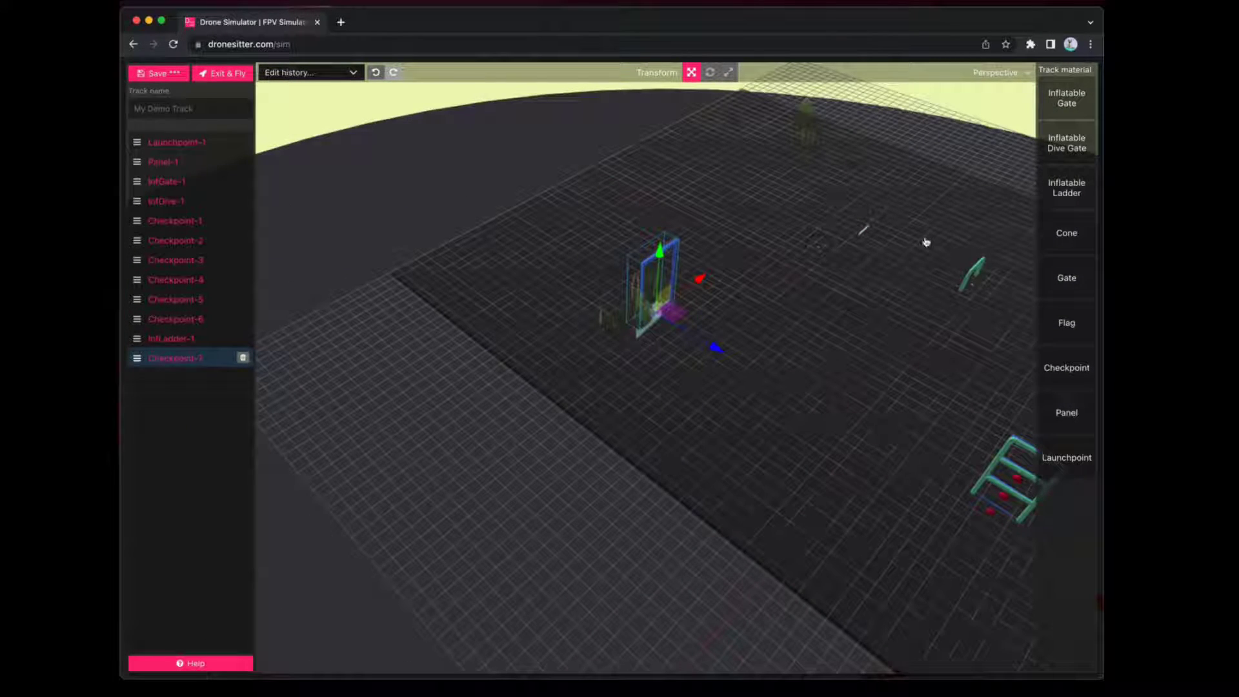
click(1059, 246)
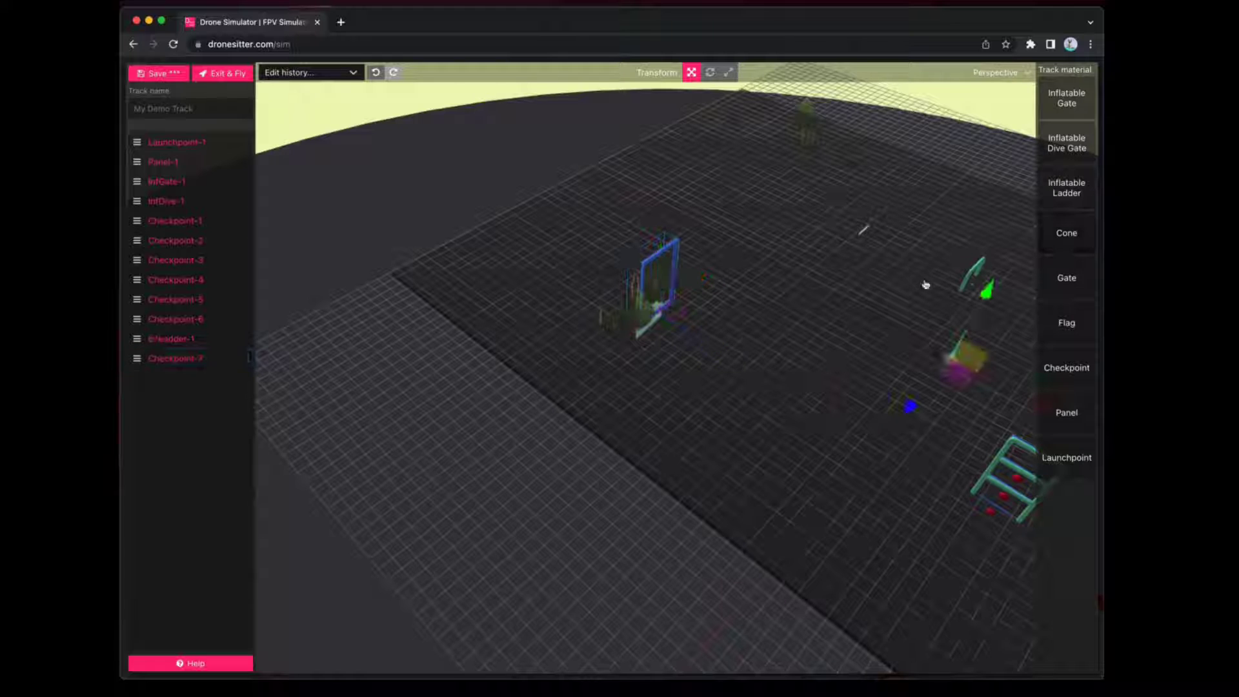
drag(961, 359, 805, 223)
drag(816, 267, 880, 500)
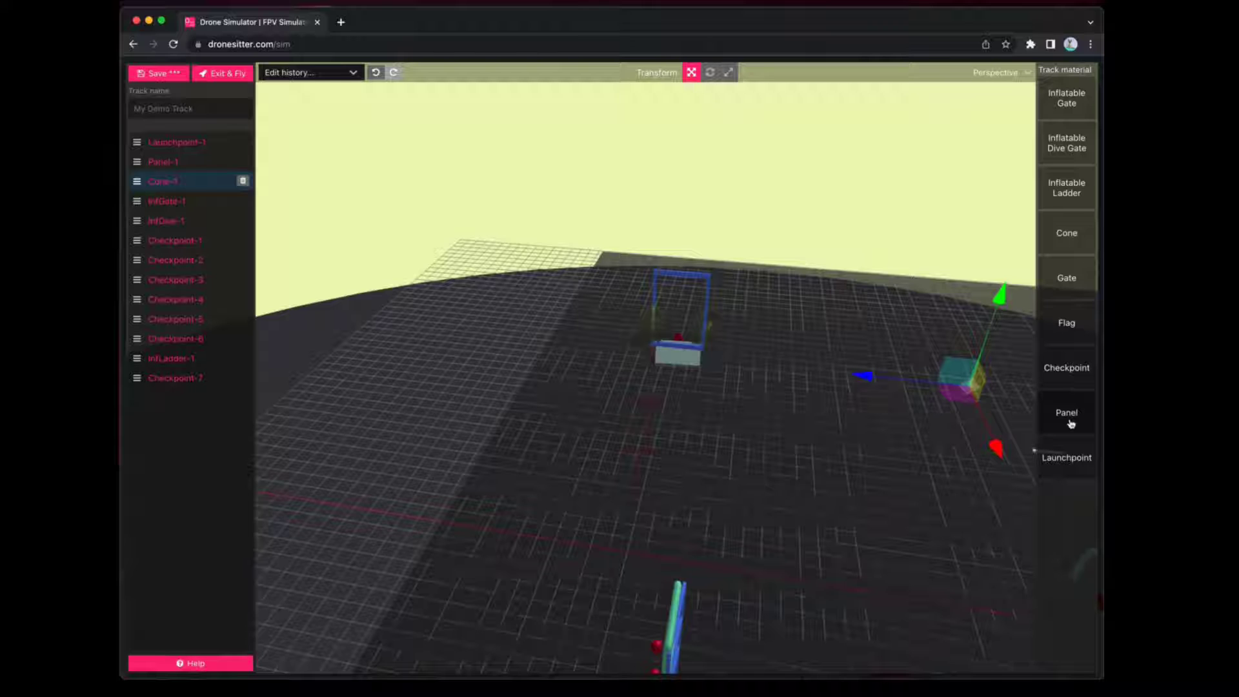
drag(955, 478, 1005, 484)
key(Delete)
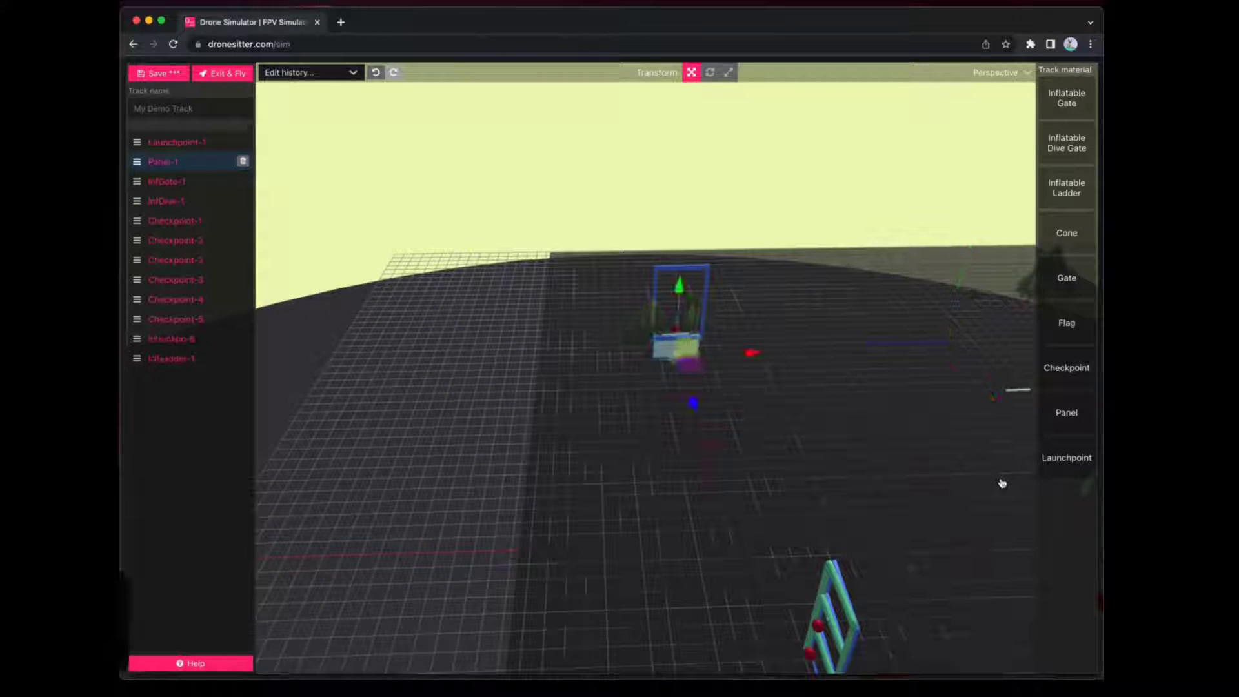
Duplicate the inflatable gate and place the copy between the original gate and the panel by the trees
drag(921, 456, 1041, 302)
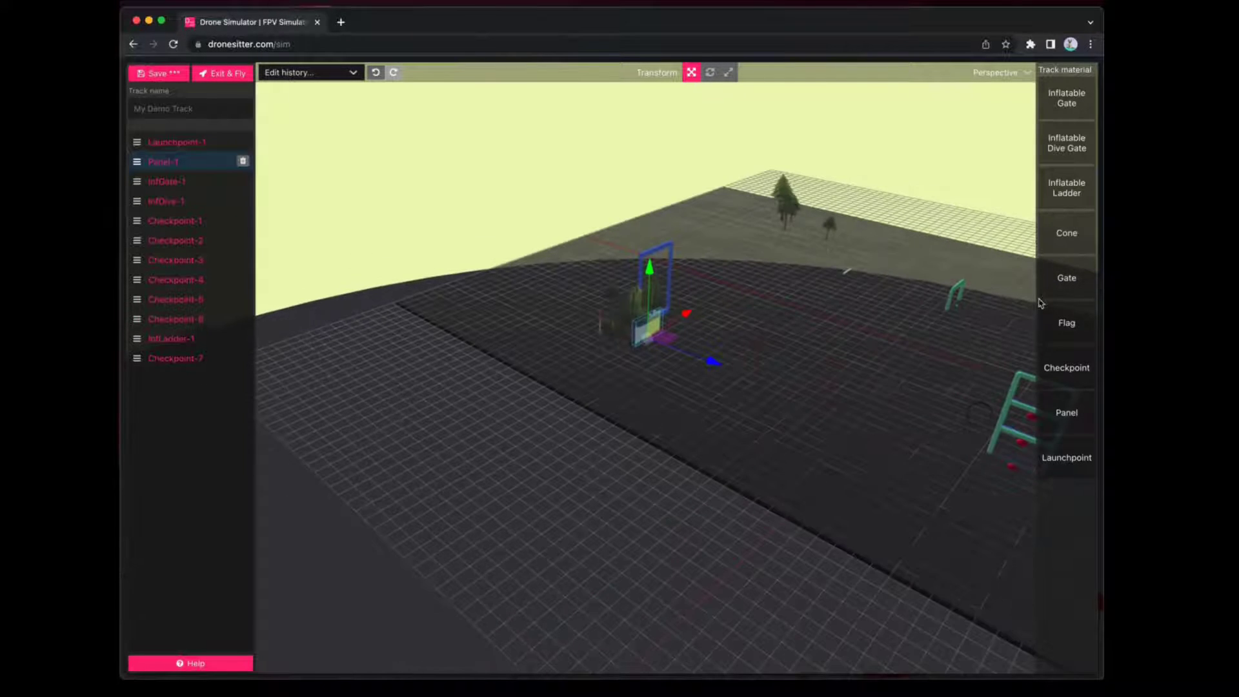
click(954, 311)
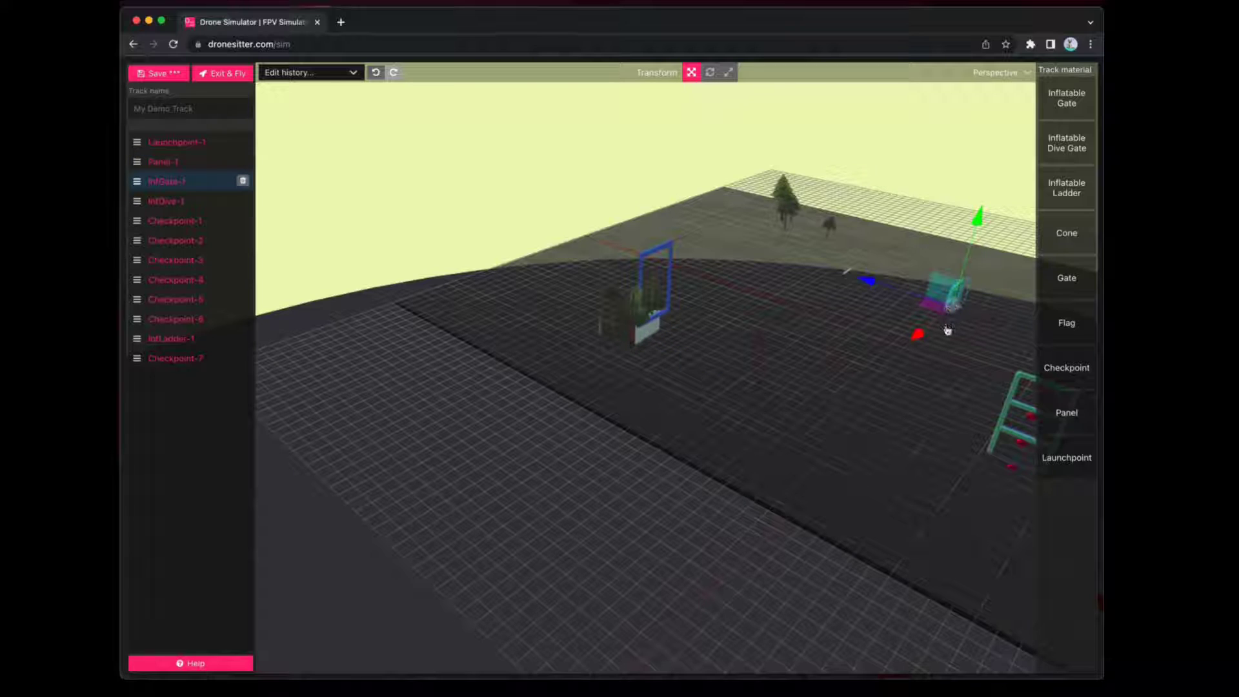
shift+drag(933, 306, 752, 304)
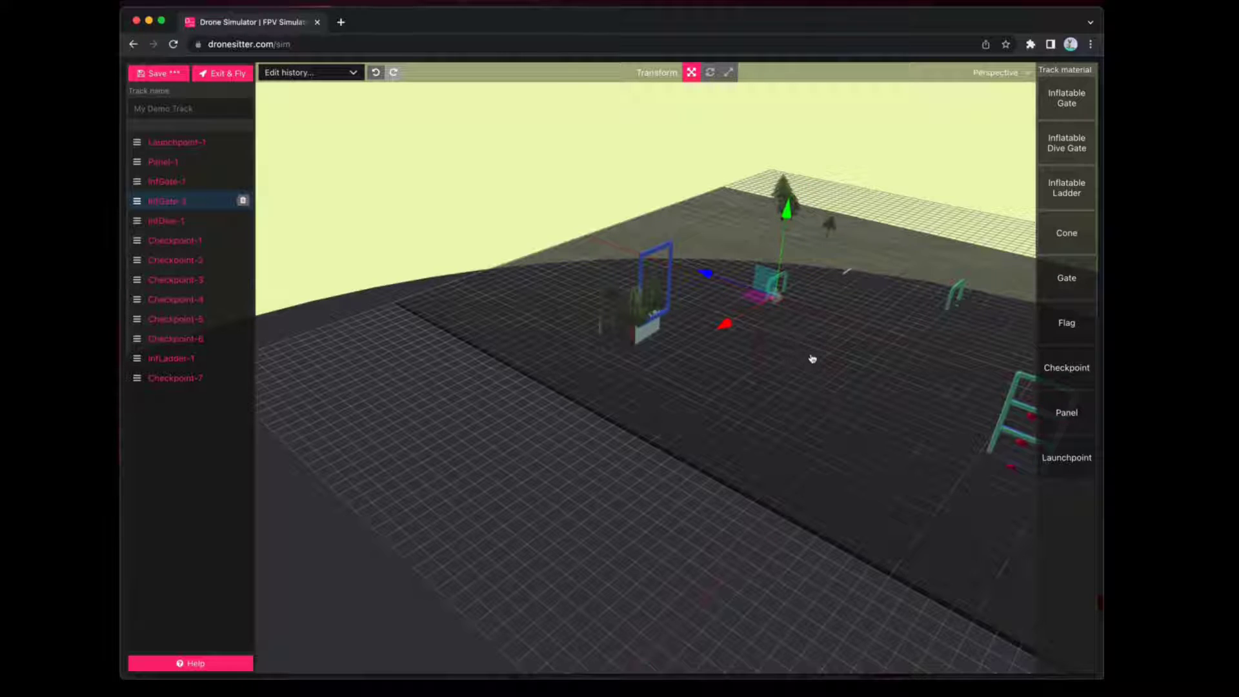
Rotate the copied inflatable gate by roughly a quarter turn and nudge its position on the field
click(710, 73)
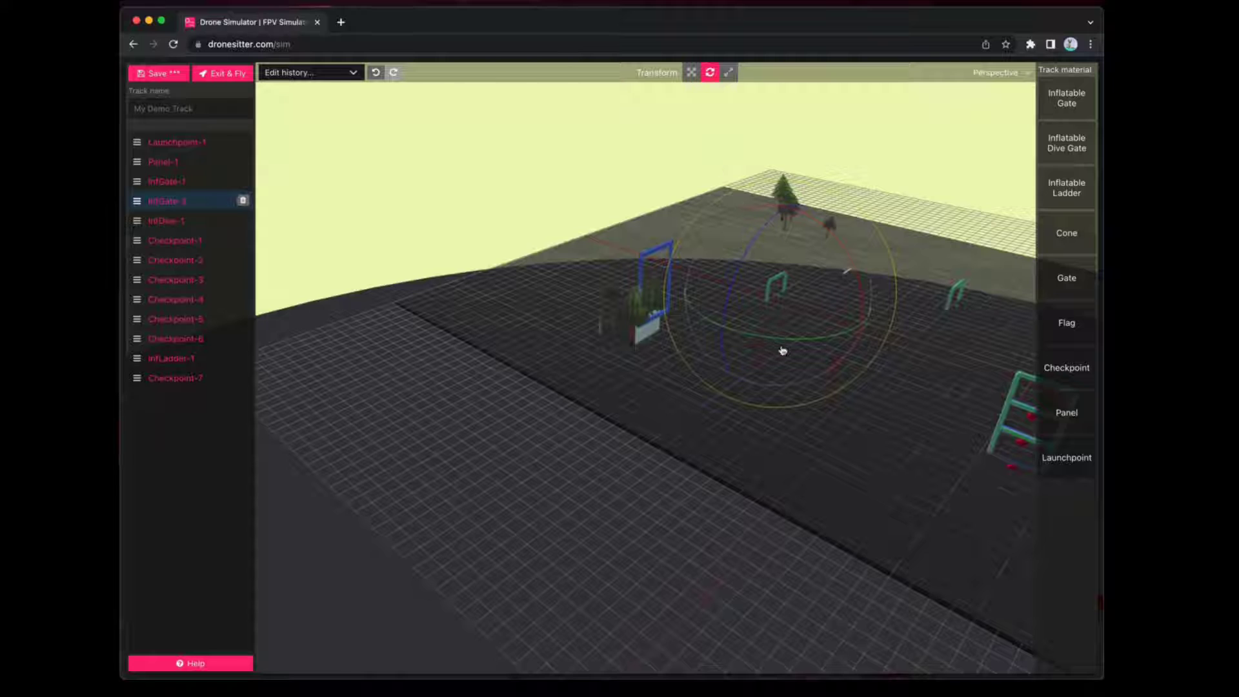
drag(786, 344, 869, 330)
click(691, 72)
drag(773, 308, 779, 317)
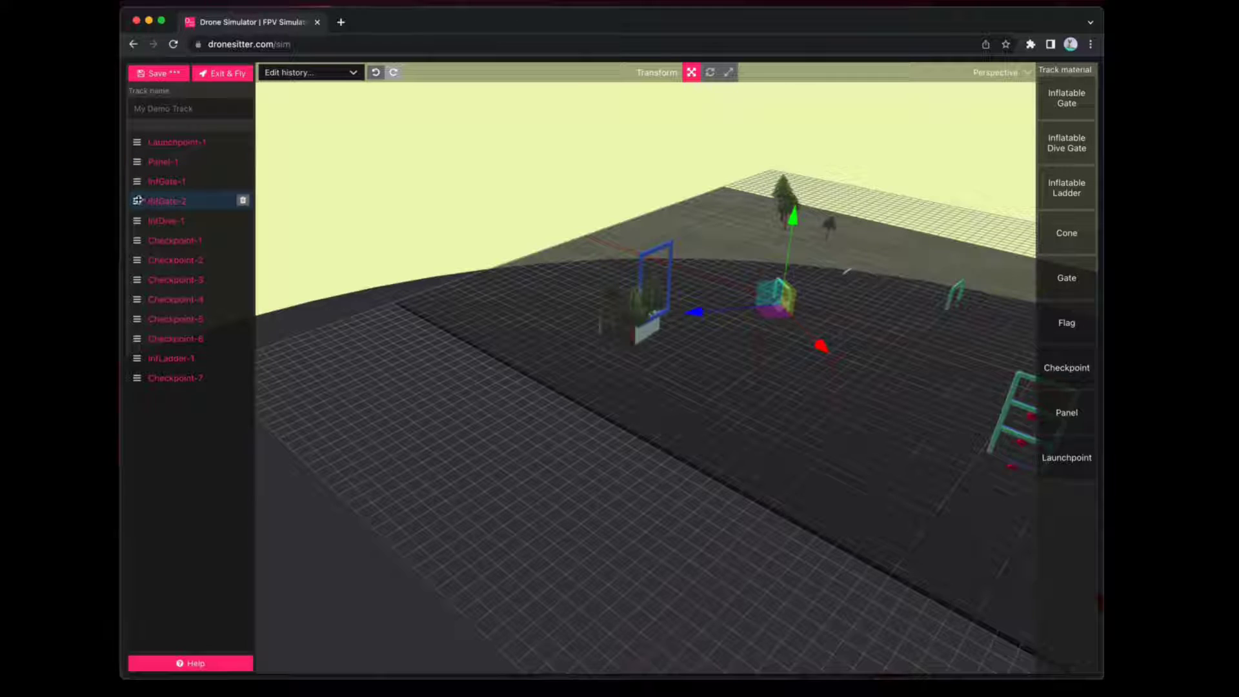
drag(148, 205, 174, 368)
key(super+d)
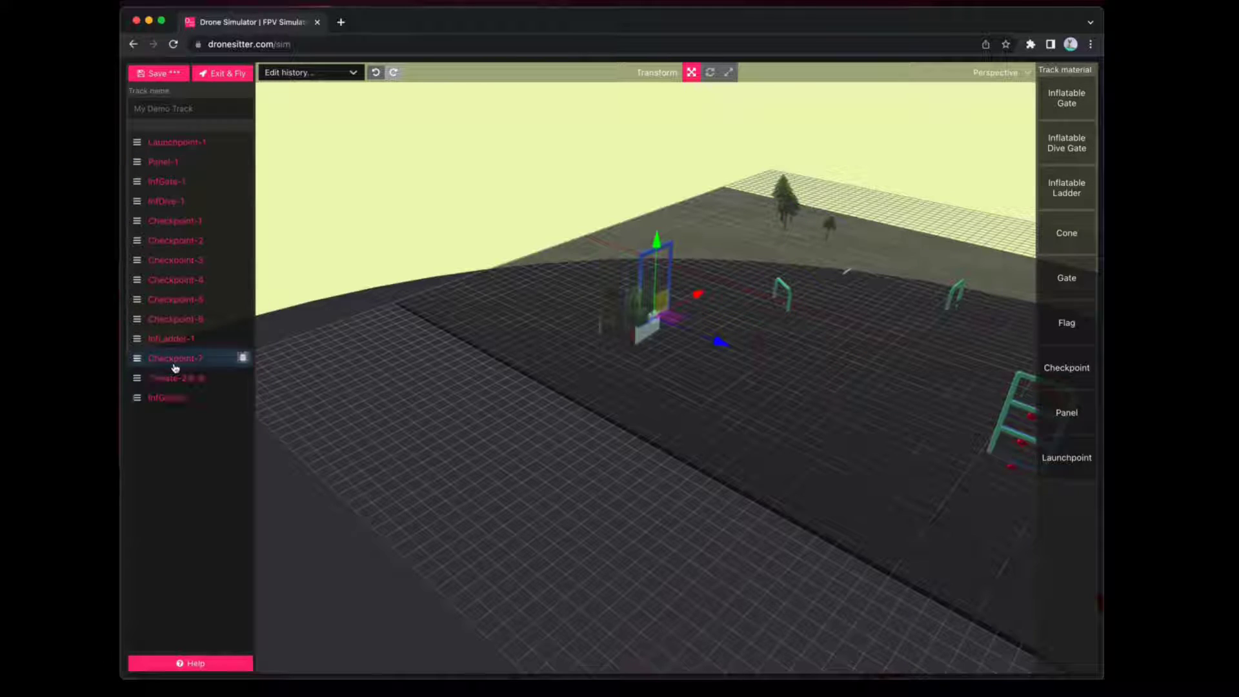
click(175, 377)
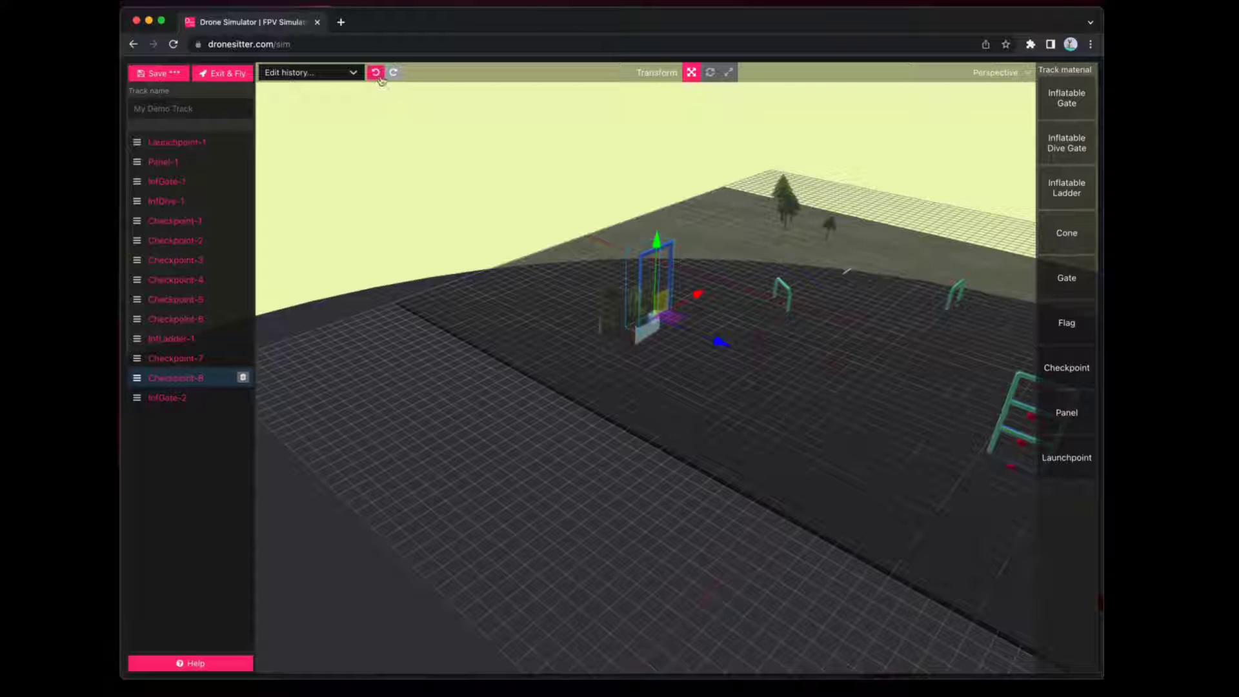
click(379, 76)
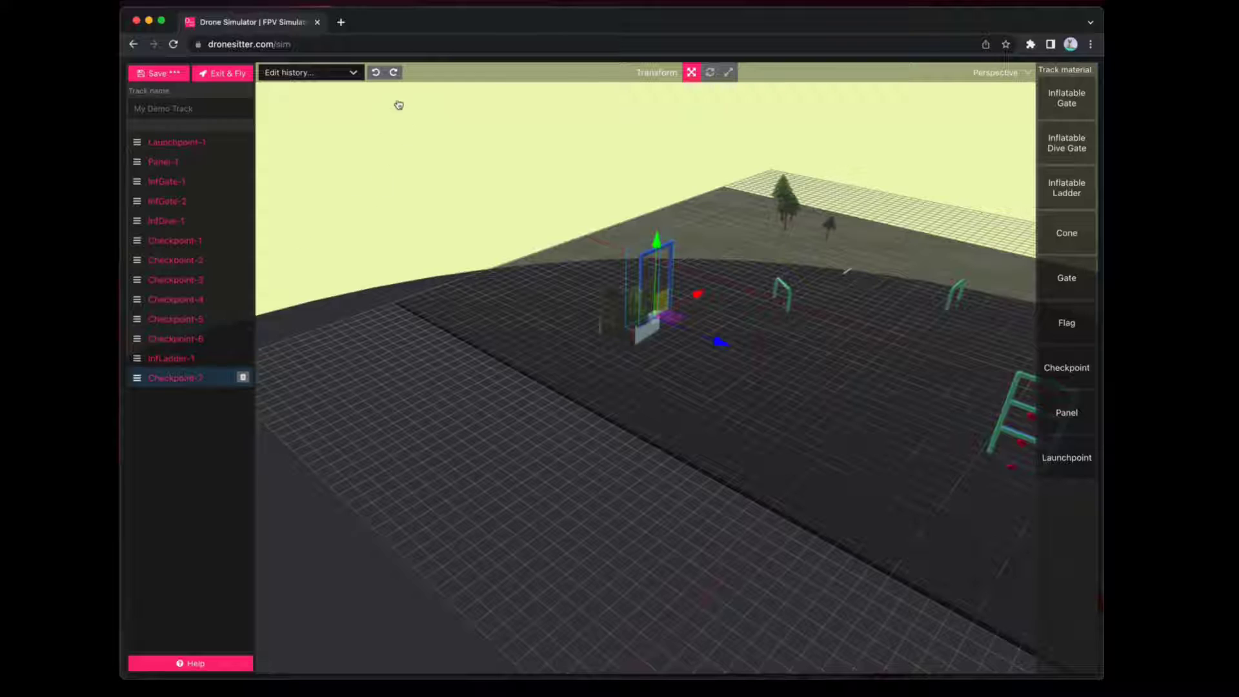
Move the copied inflatable gate to the end of the track's object list and select Checkpoint-1
drag(599, 366, 852, 415)
mouse_move(736, 296)
mouse_down()
mouse_move(752, 249)
mouse_move(726, 305)
mouse_move(739, 302)
mouse_up()
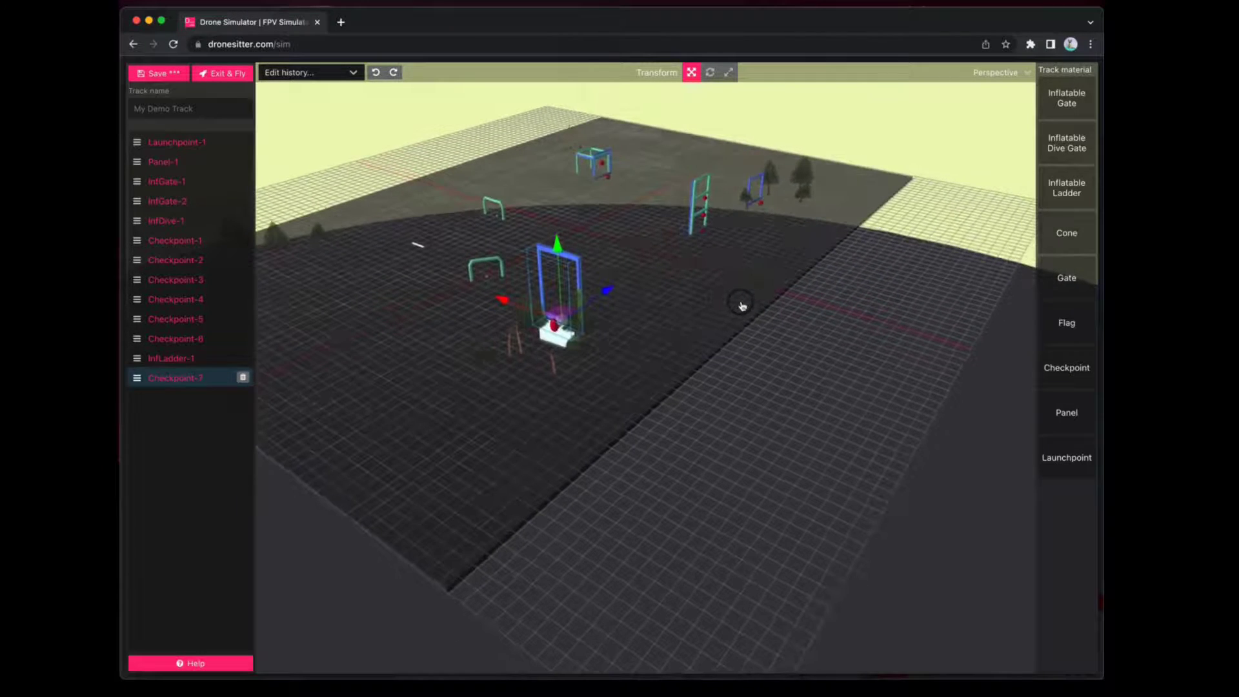
click(187, 166)
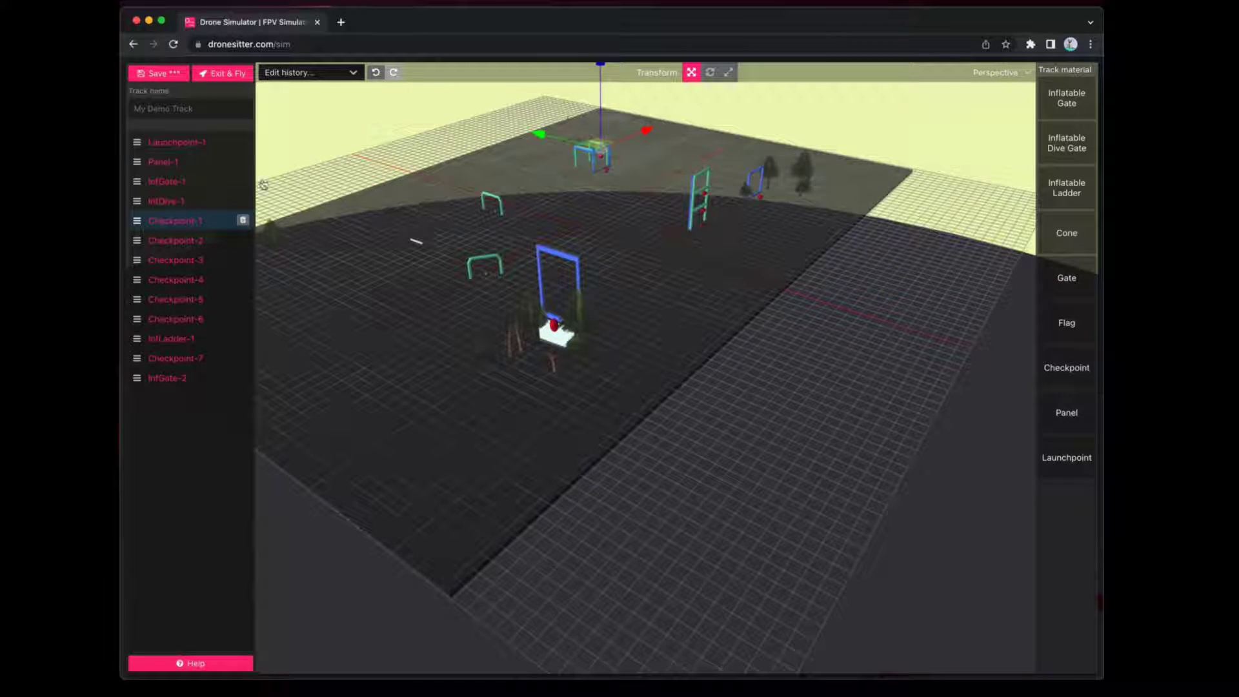
Reorder the track's object list so that Panel-1 sits between InfLadder-1 and Checkpoint-7
click(190, 146)
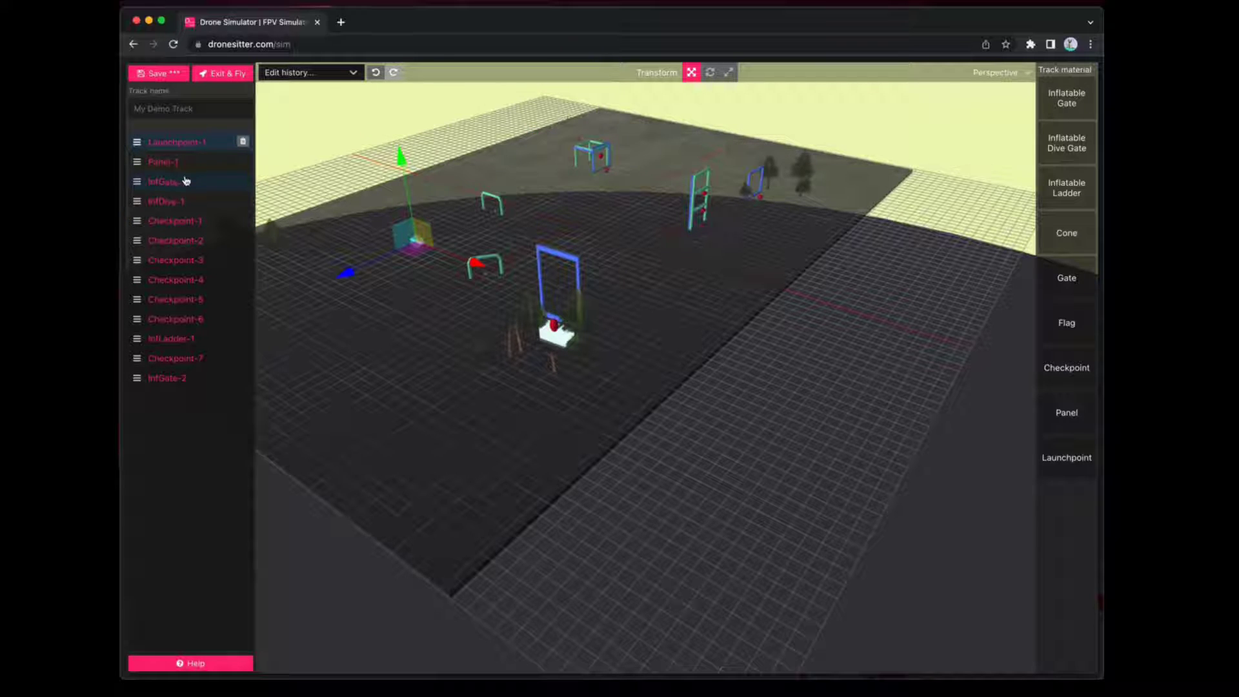
click(187, 182)
click(161, 165)
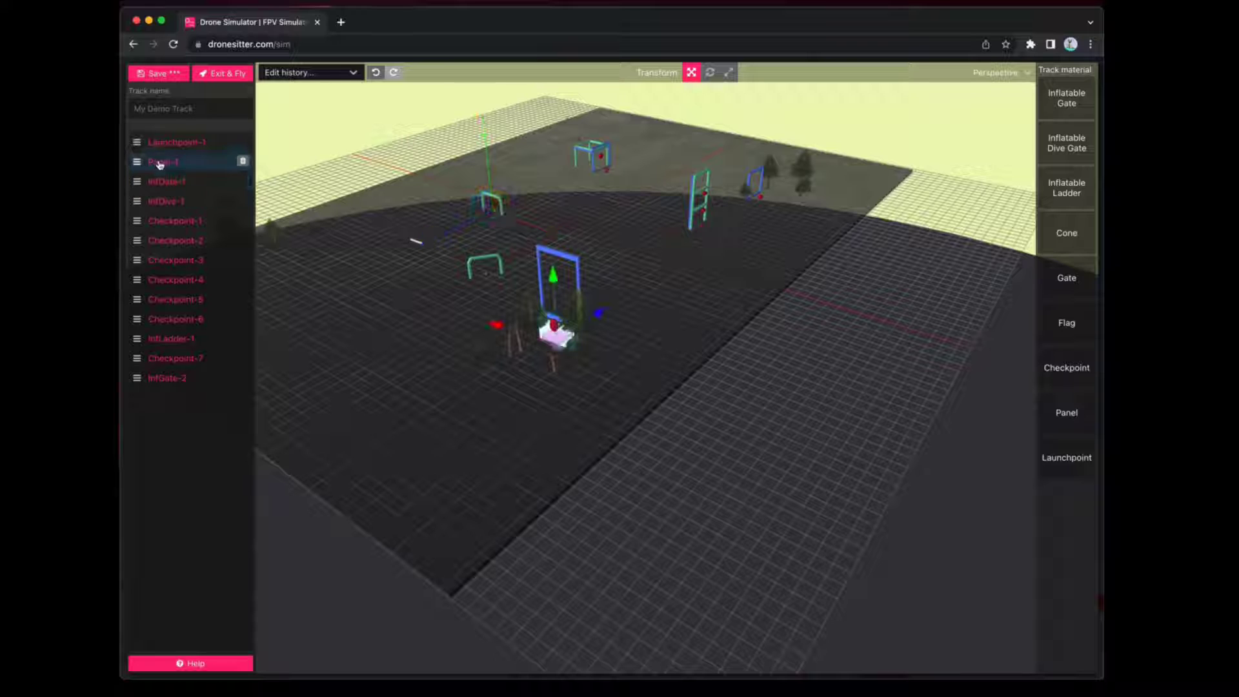
drag(138, 159, 141, 332)
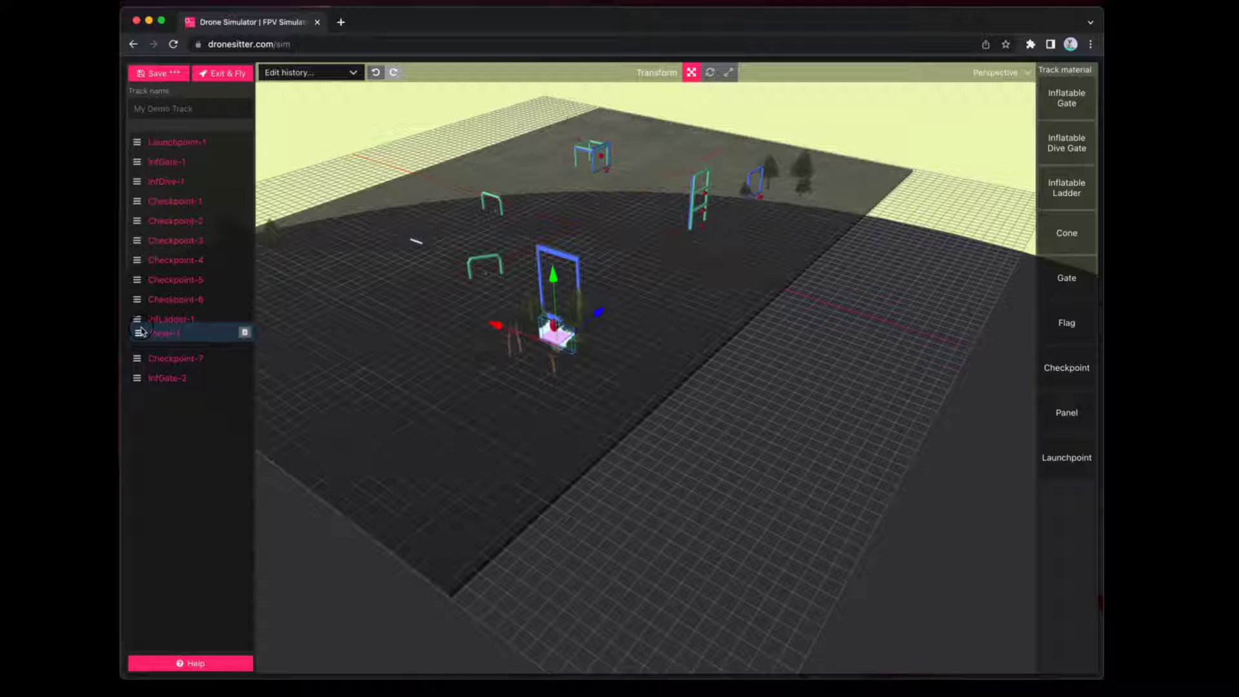
drag(142, 332, 137, 337)
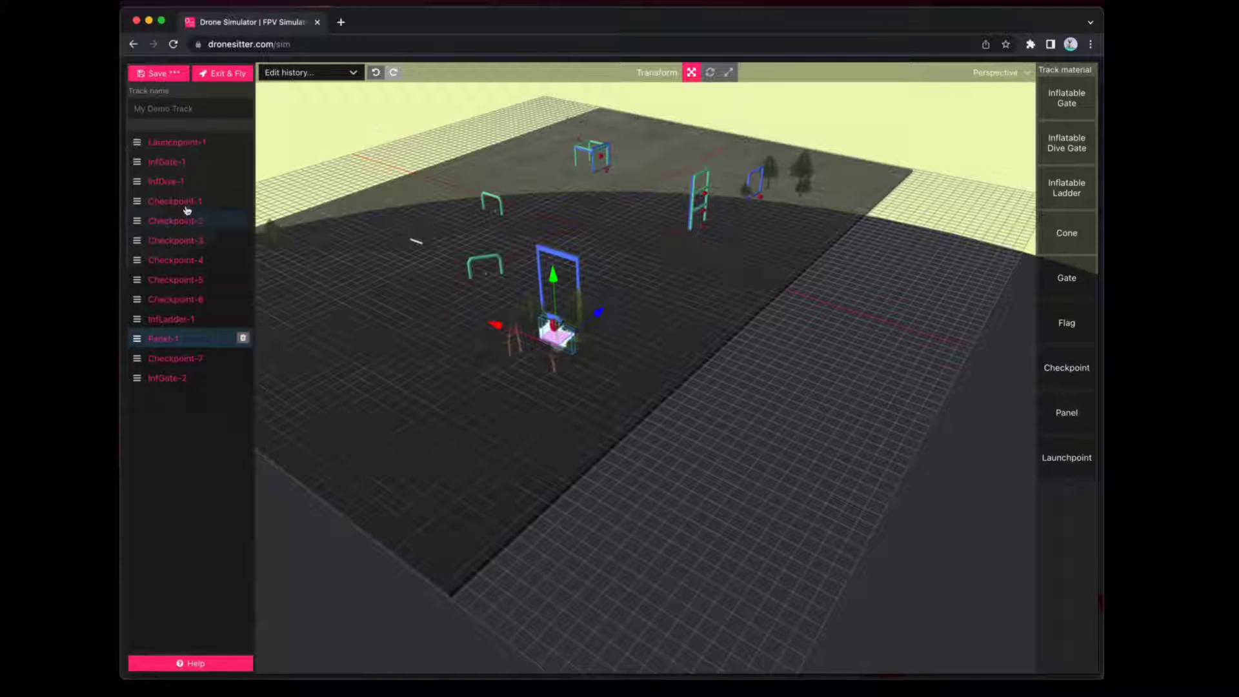
Review the route order by selecting the track objects in sequence from InfGate-1 through InfGate-2
click(186, 171)
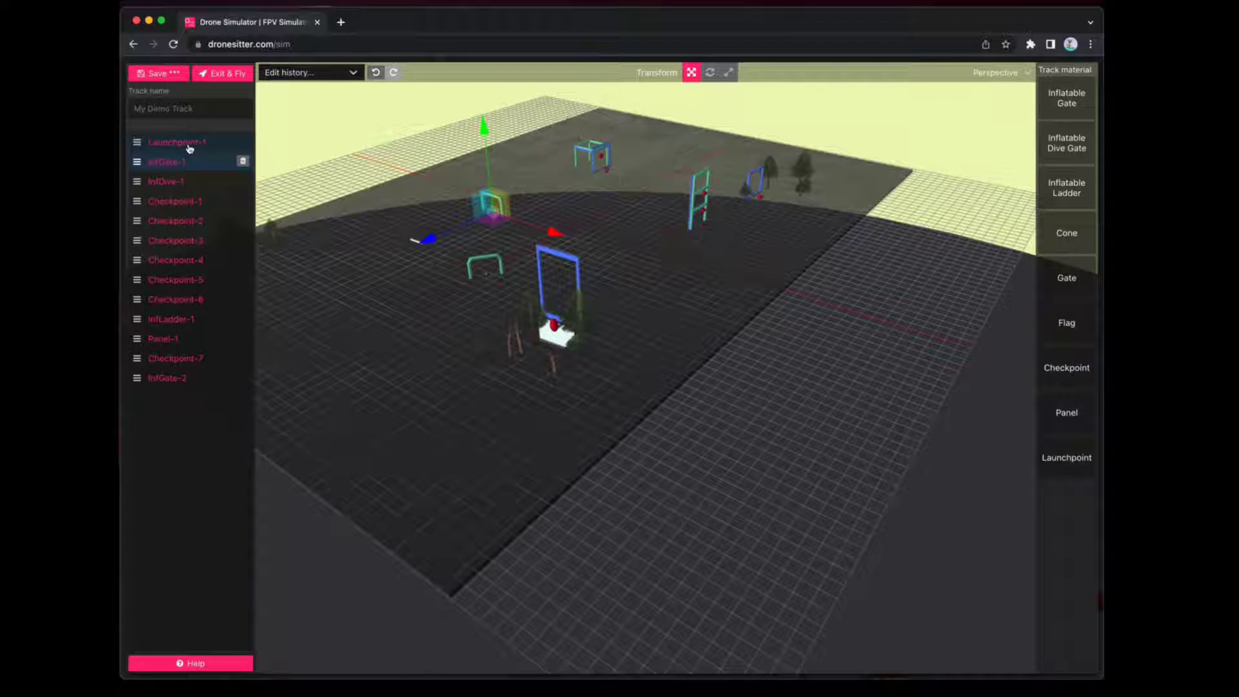
click(190, 181)
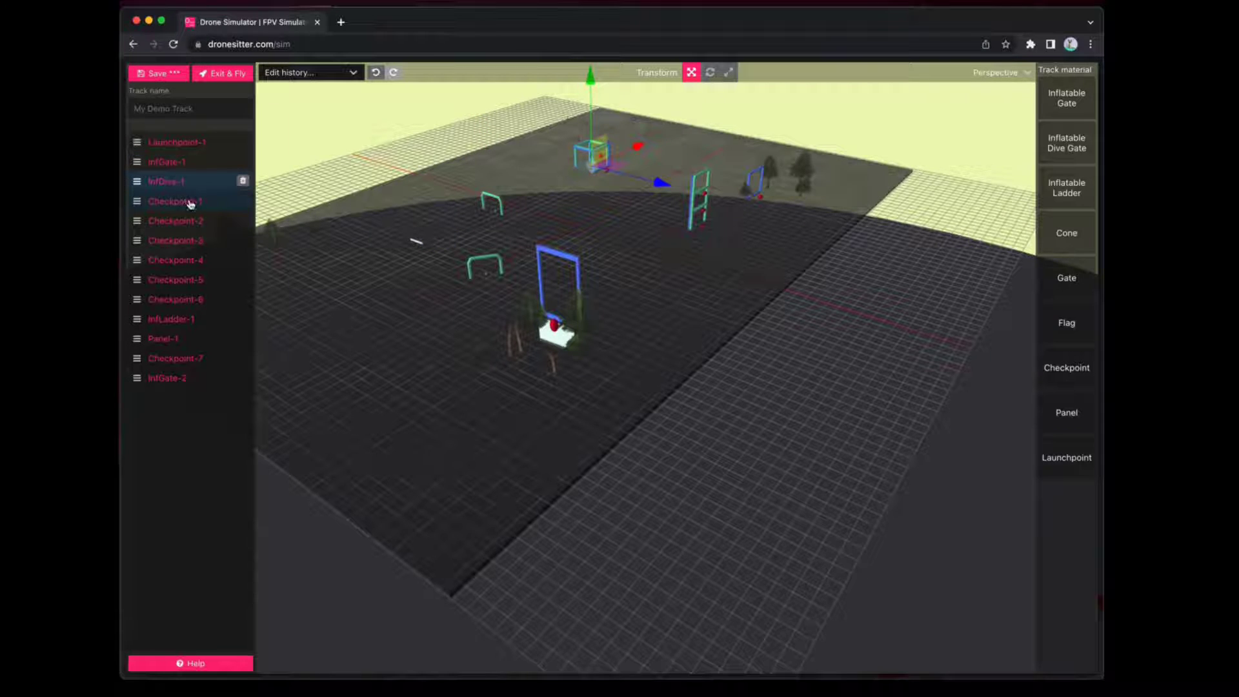
click(190, 202)
click(194, 221)
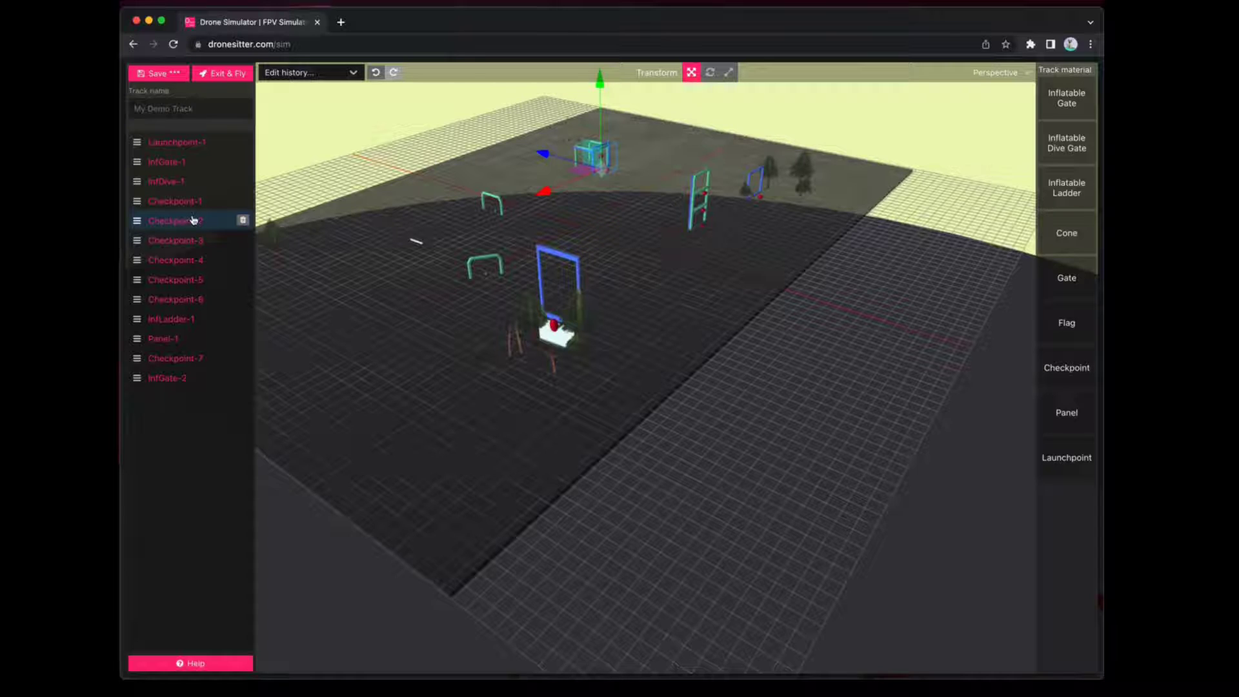
click(192, 240)
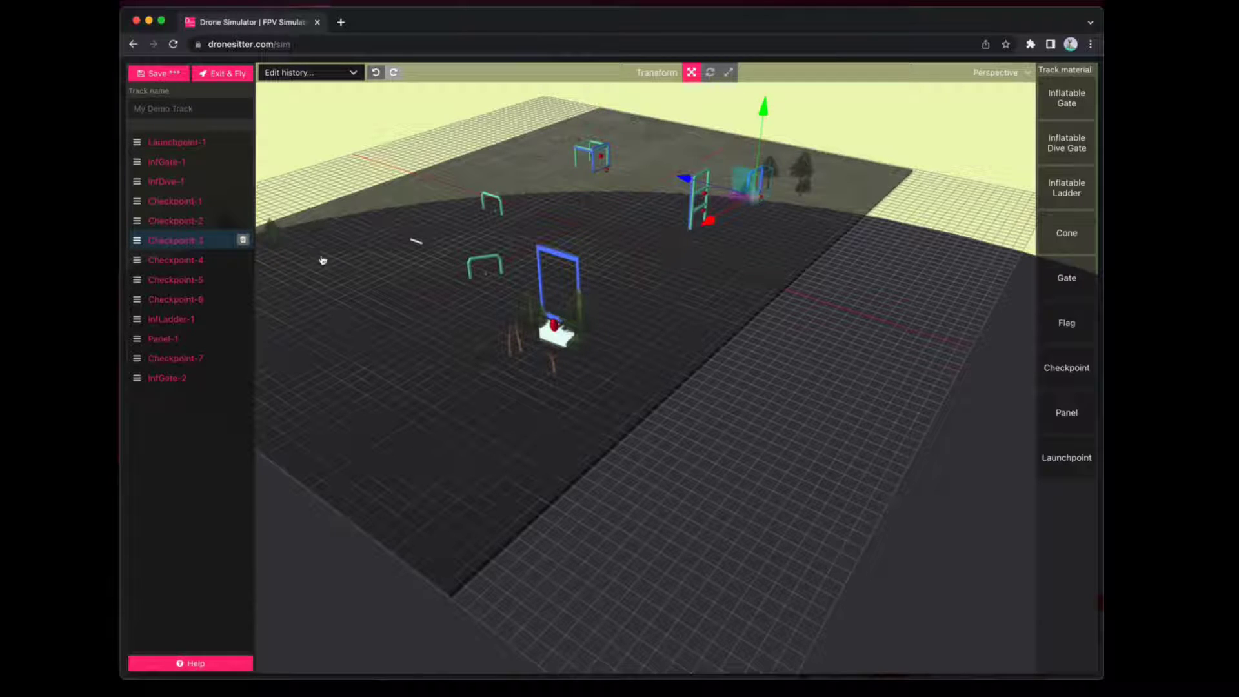
click(195, 266)
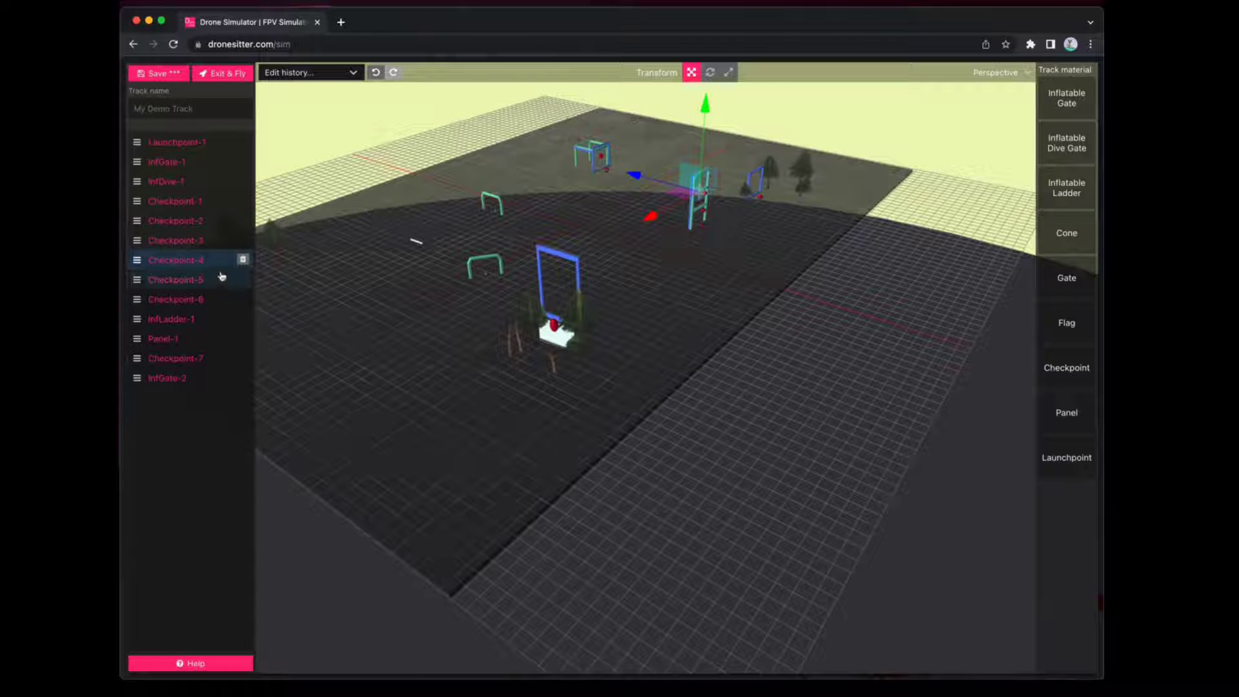
click(192, 299)
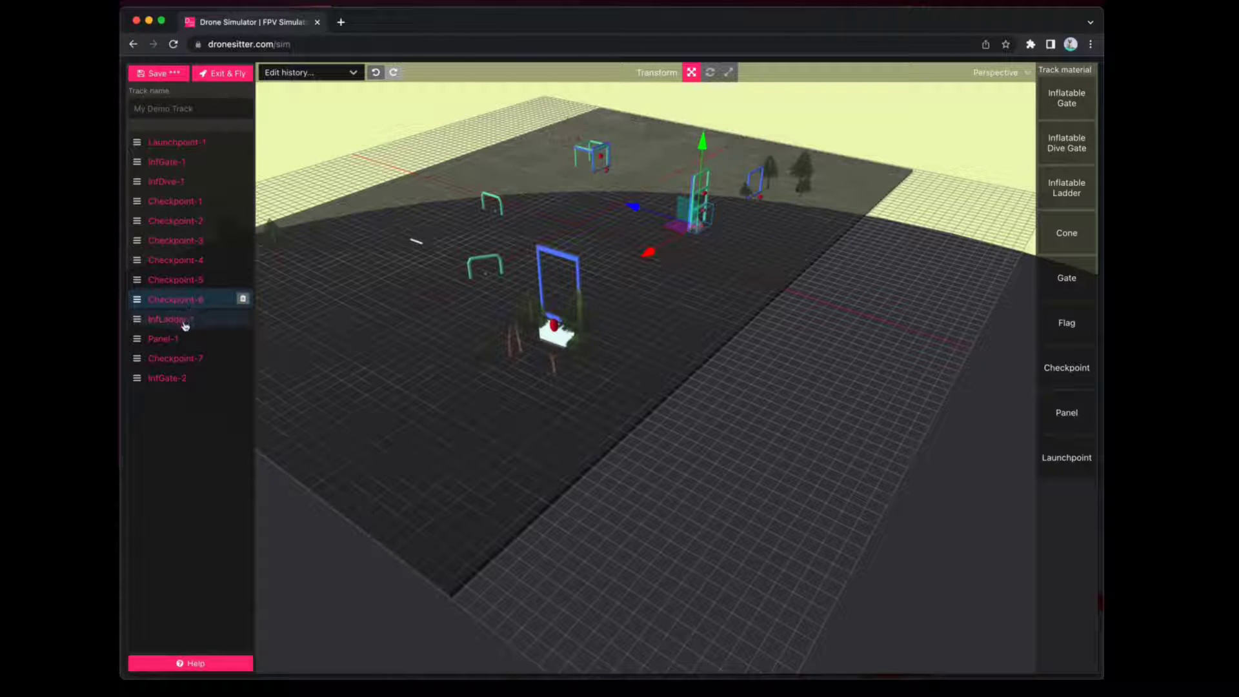
click(185, 357)
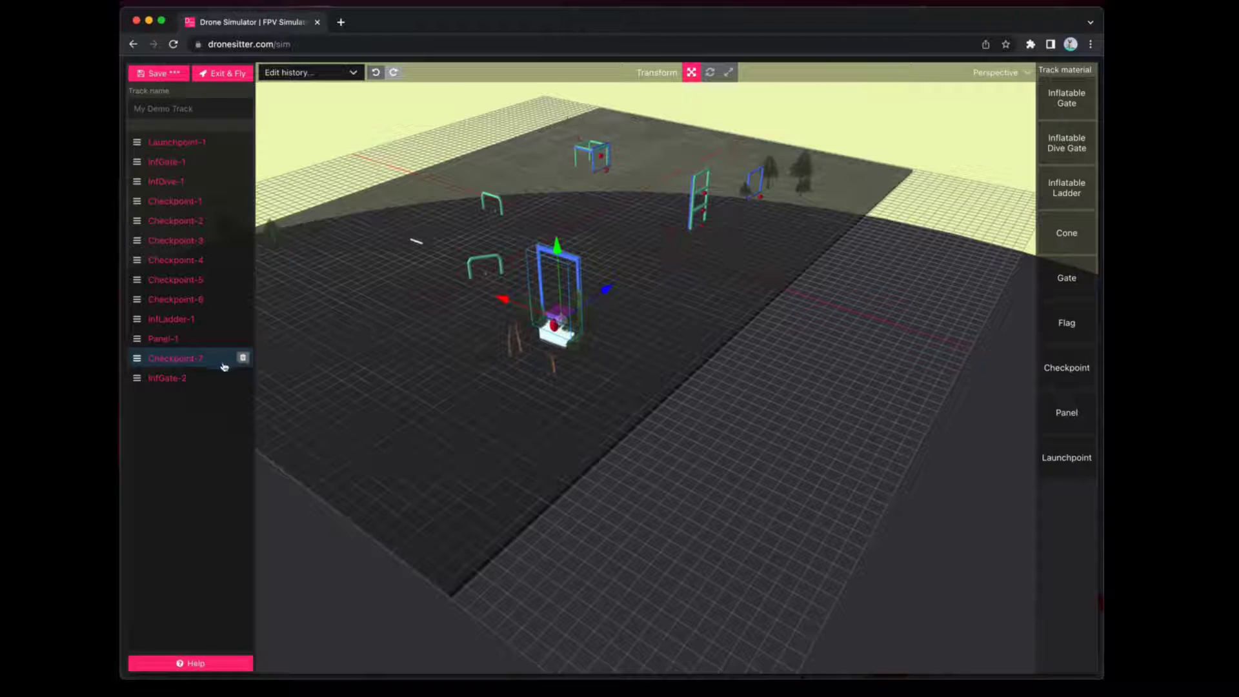
click(203, 377)
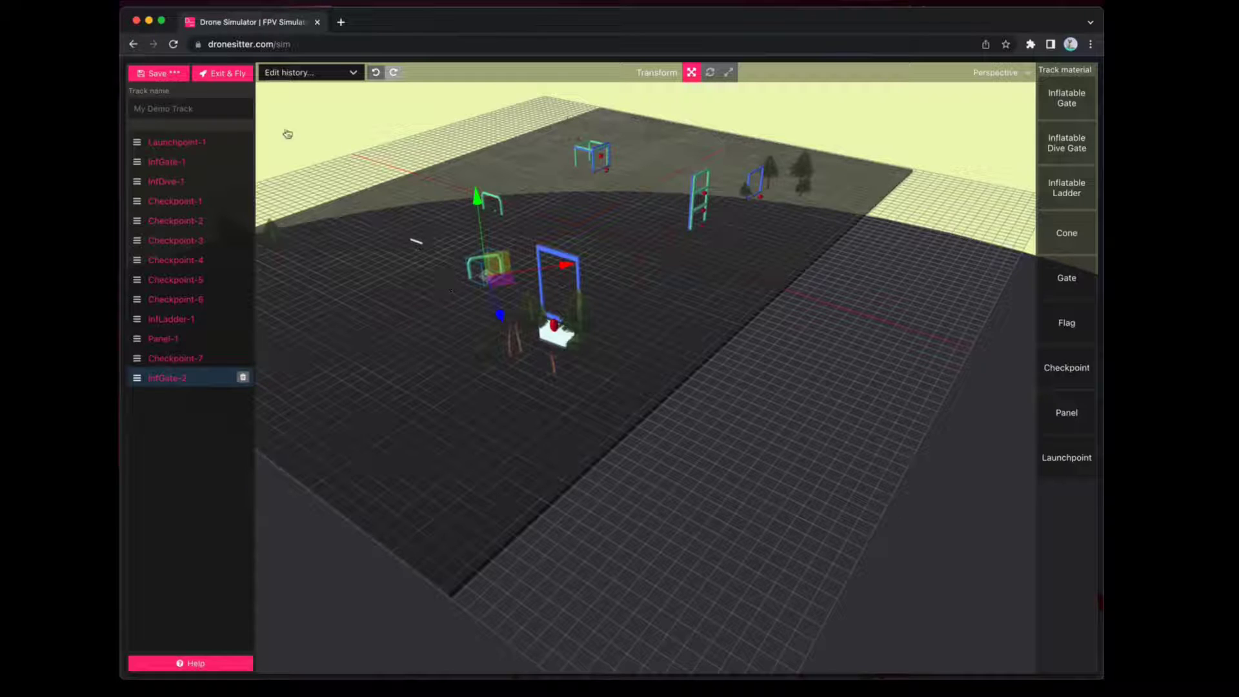
Select the tall Checkpoint-7 above the panel and save the track
drag(288, 134, 771, 356)
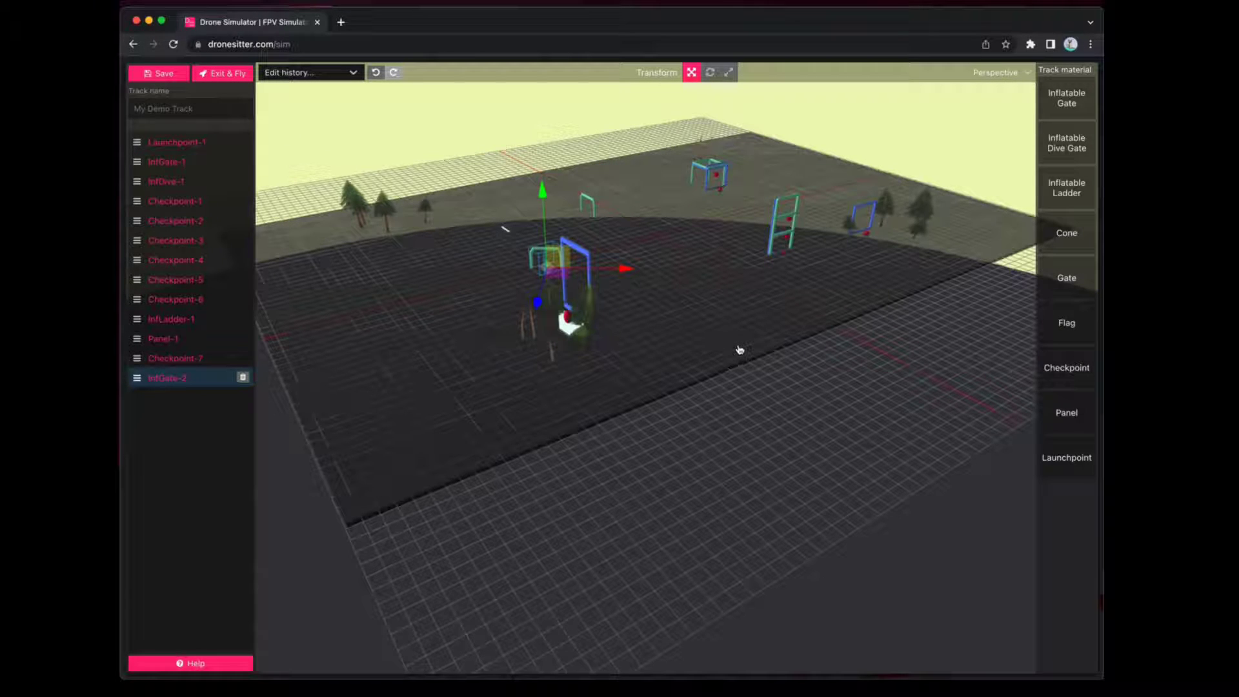
scroll(740, 349, up, 5)
drag(667, 315, 589, 362)
click(621, 329)
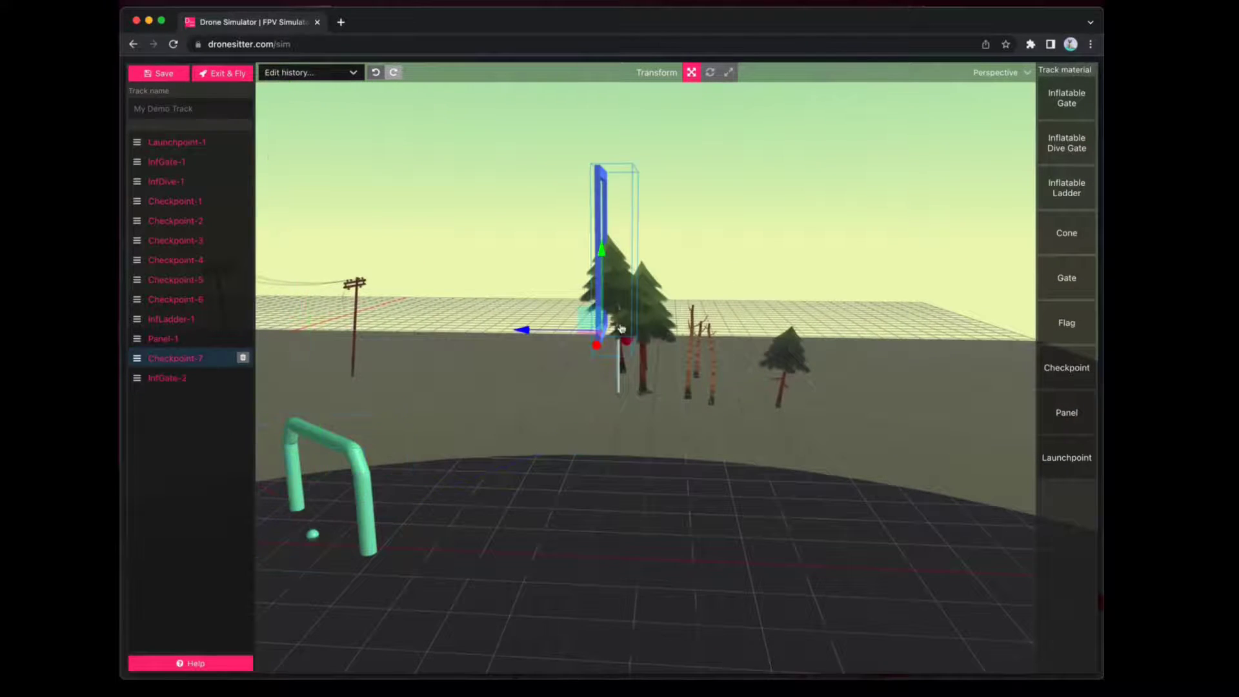
drag(564, 332, 625, 265)
click(158, 73)
Look over the finished gate layout and exit the track editor to flight mode
drag(370, 183, 652, 276)
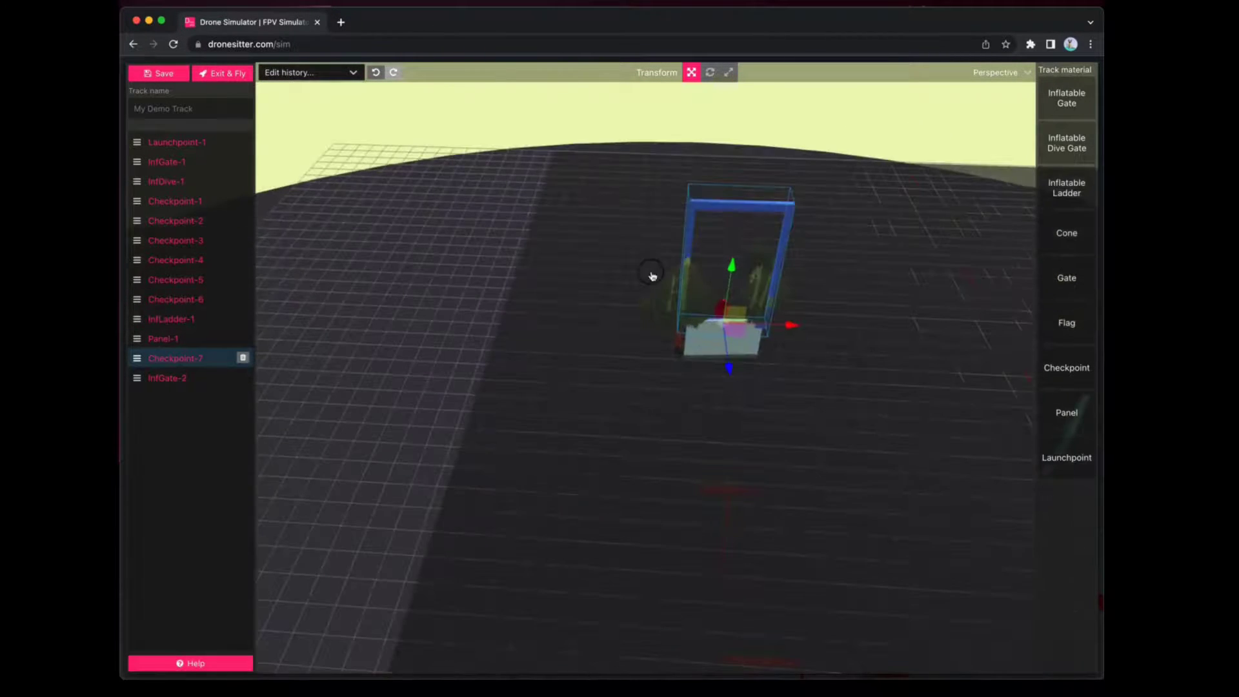
drag(643, 360, 732, 357)
drag(725, 372, 893, 405)
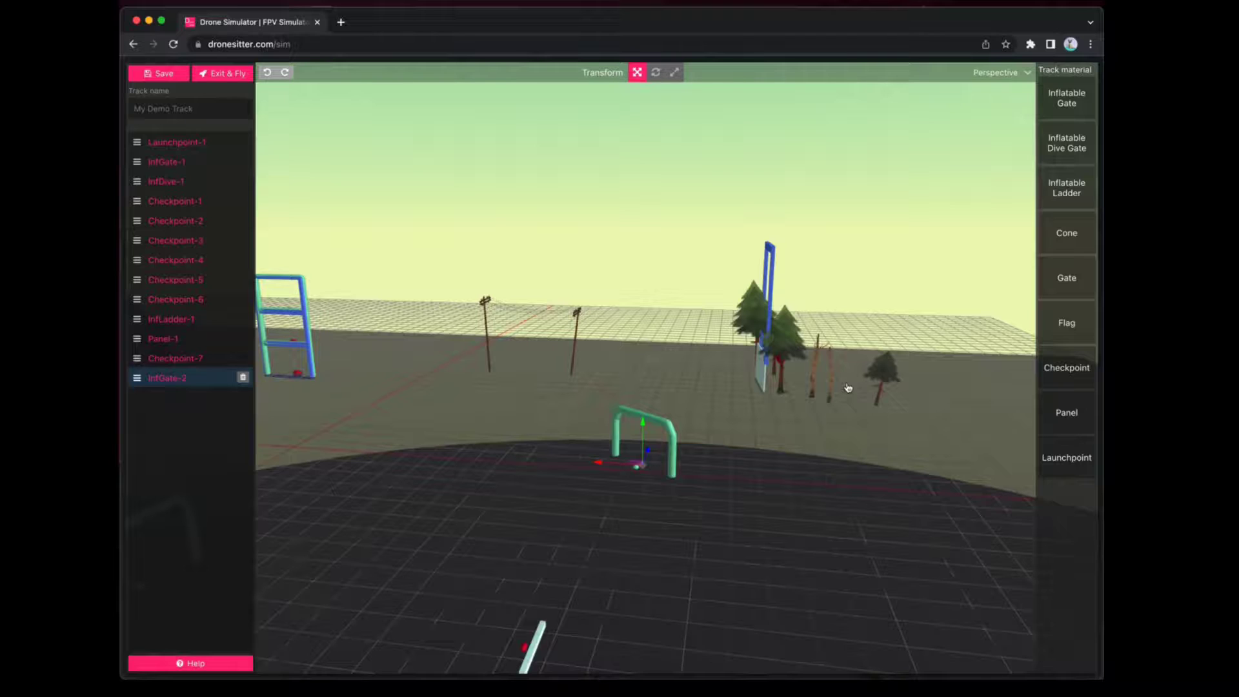
drag(848, 387, 643, 374)
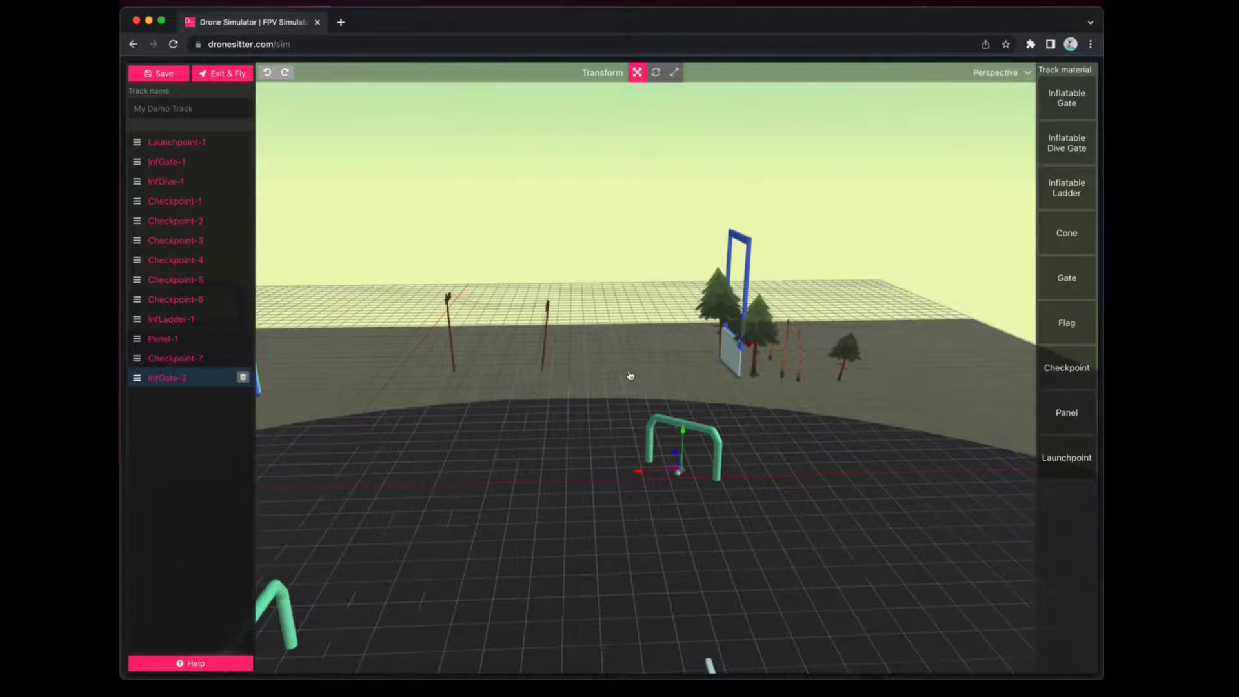
drag(623, 371, 626, 373)
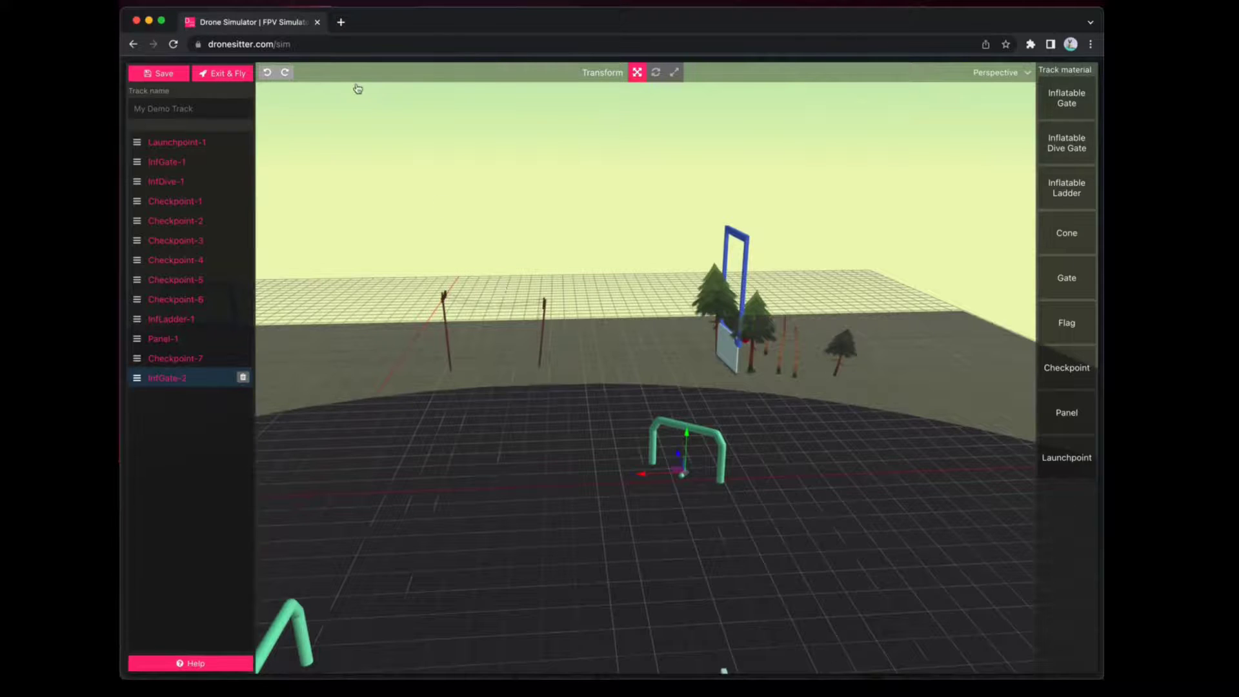
click(240, 75)
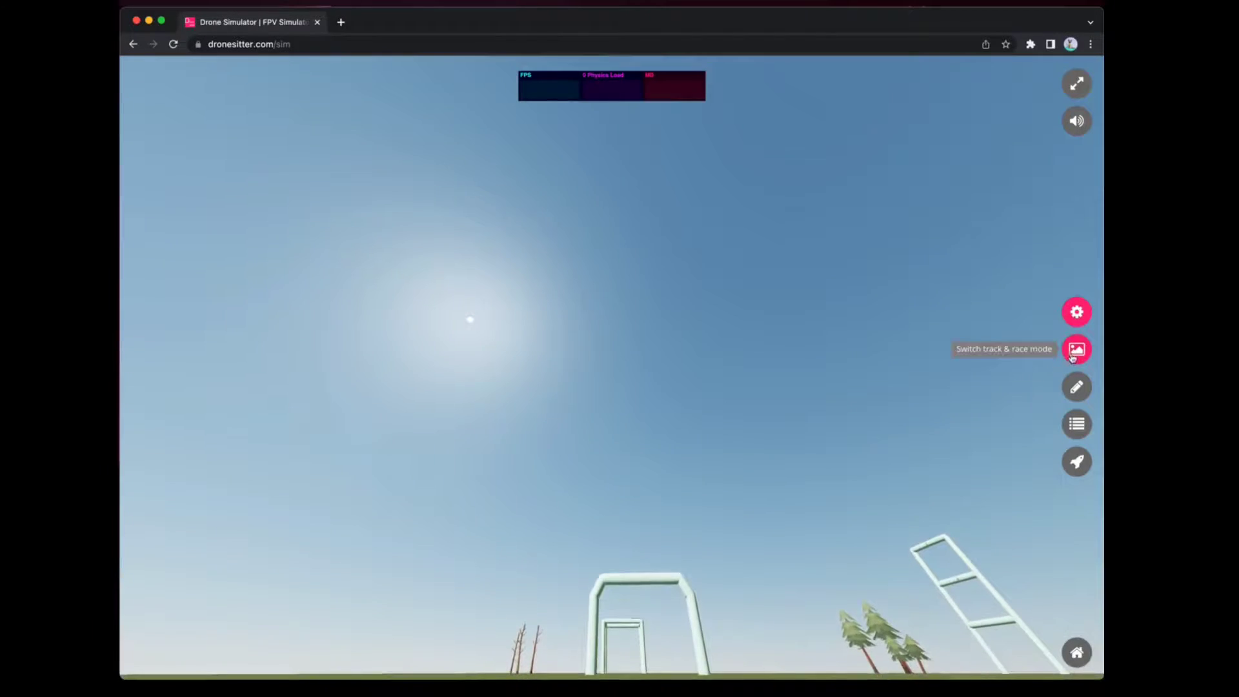
Publish My Demo Track from the private tracks collection
click(1075, 349)
click(319, 183)
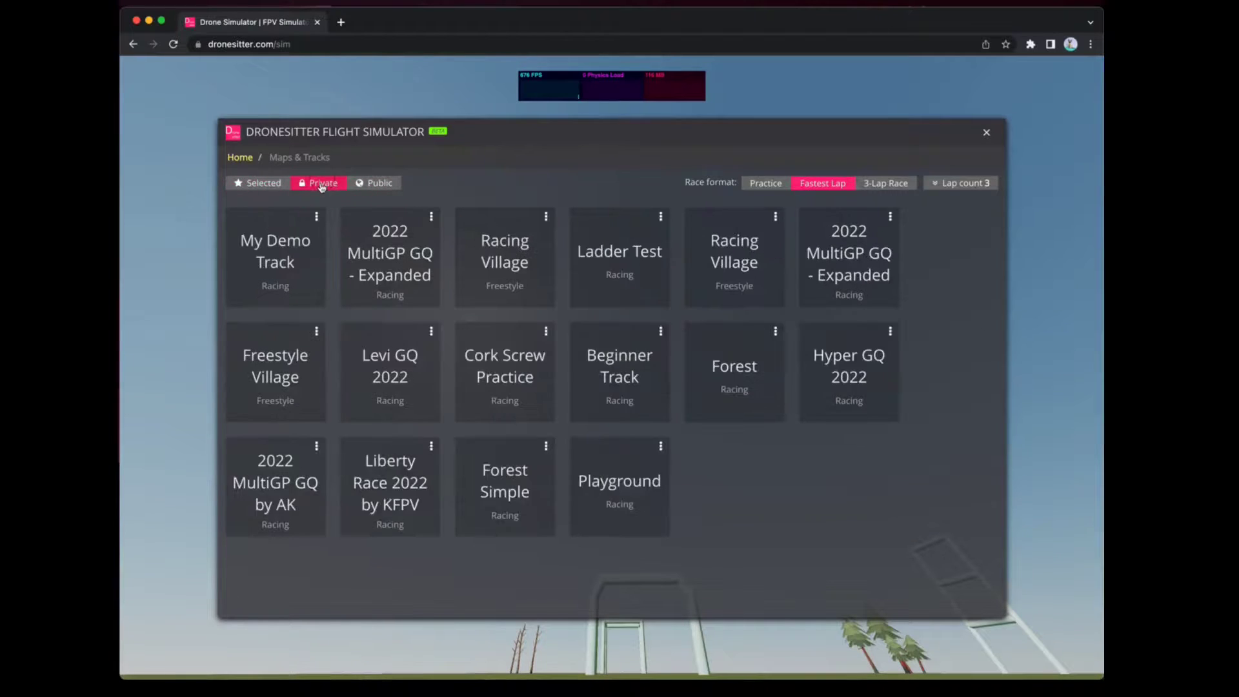
click(317, 217)
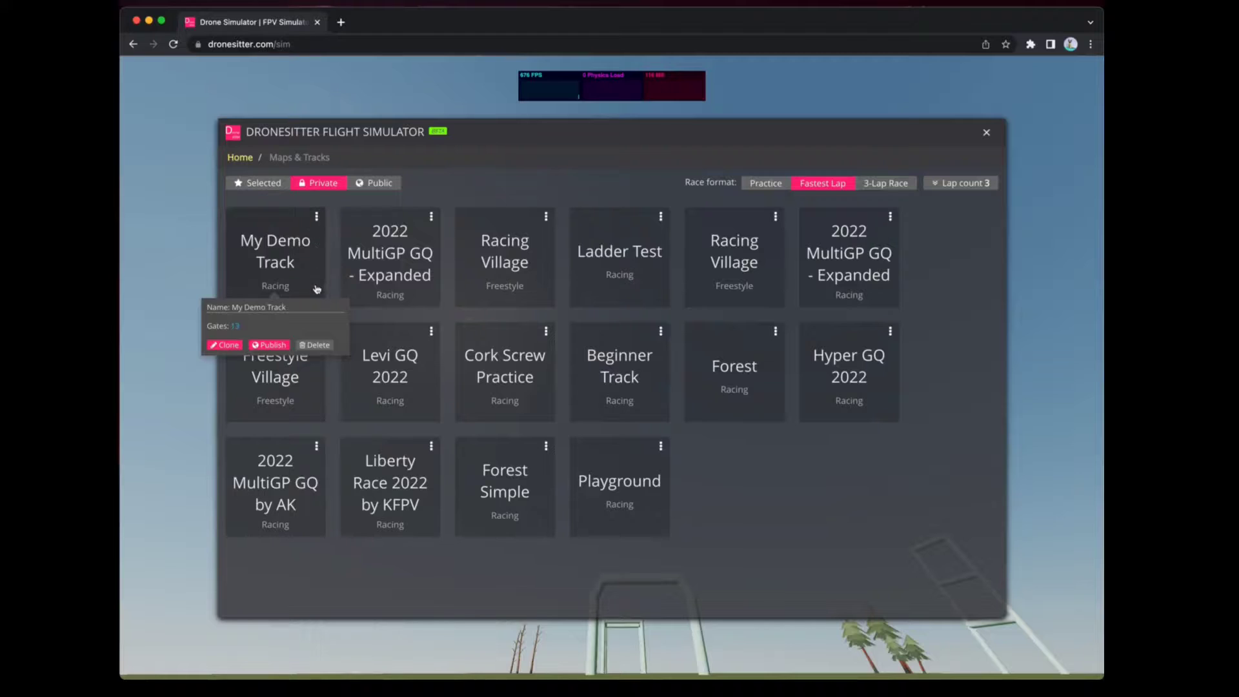
click(279, 347)
Load the published My Demo Track from the public tracks collection
click(367, 185)
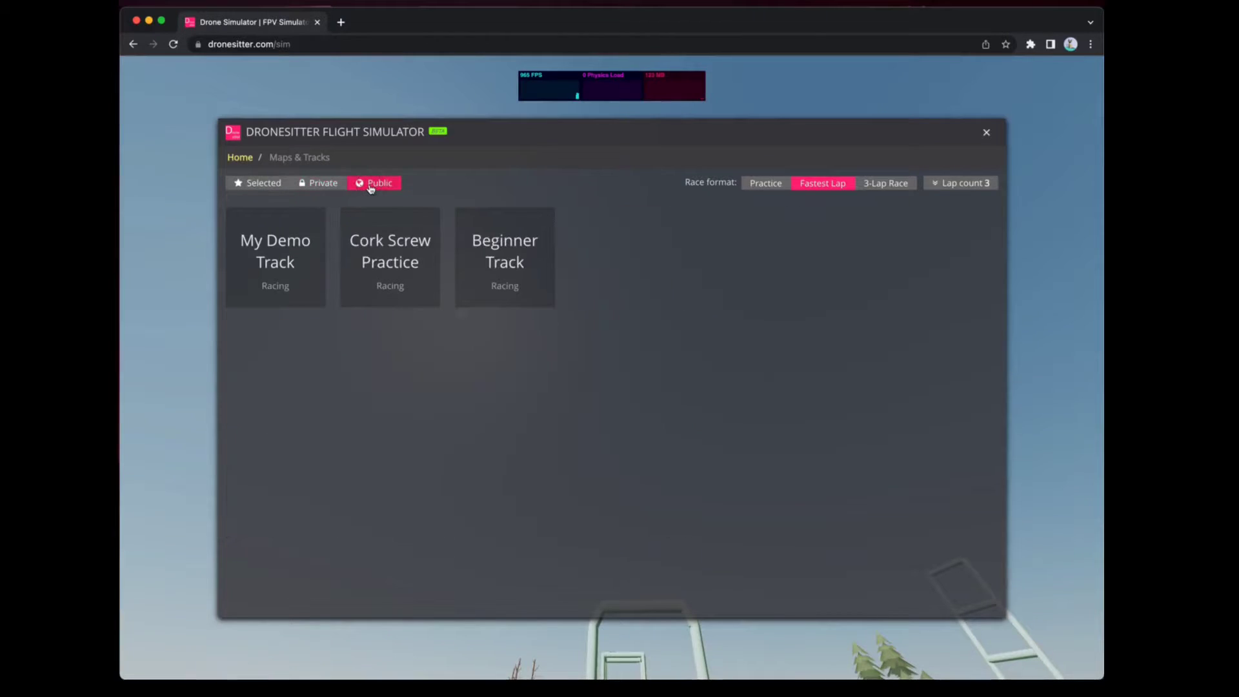
mouse_move(287, 242)
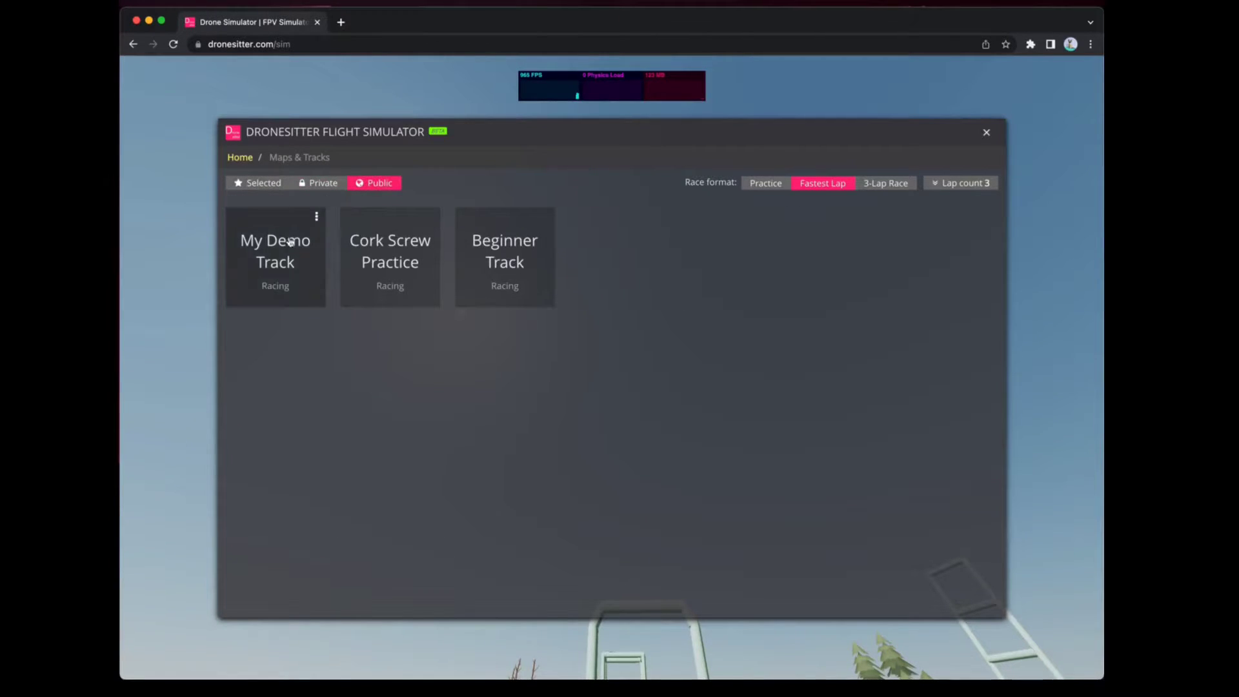
click(288, 259)
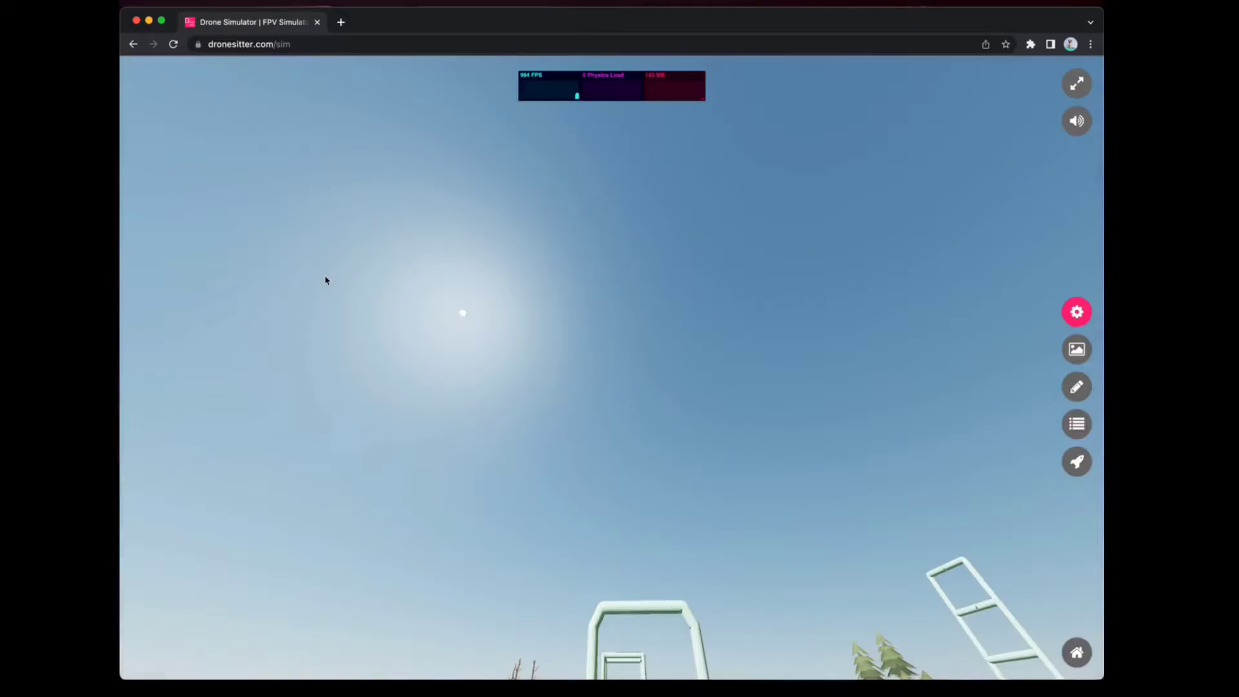